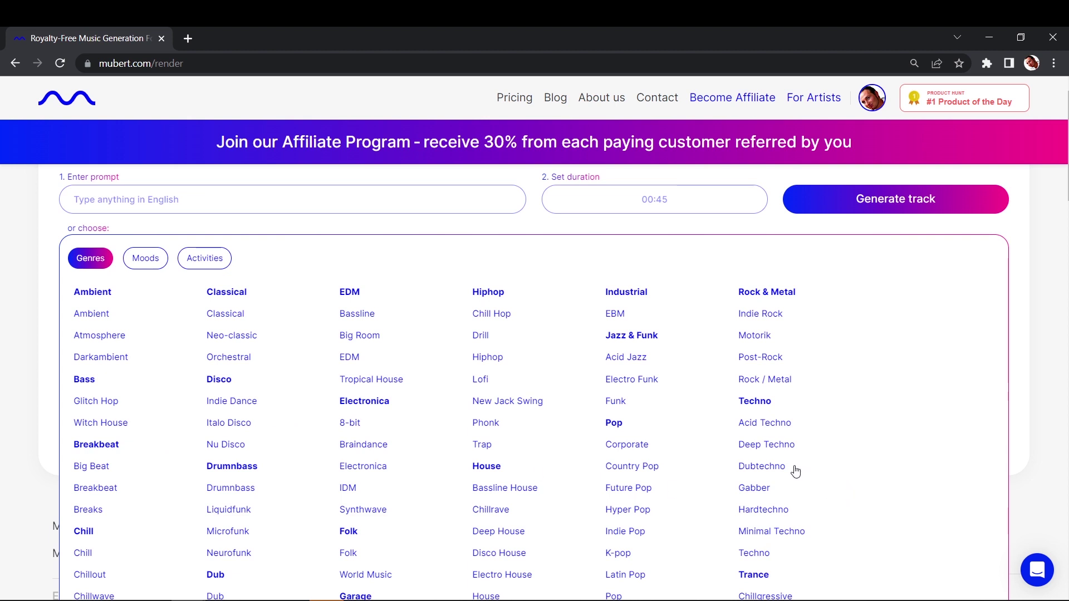
Step: Browse the mood and activity categories, and choose the Dubstep genre as the track prompt
{"action": "left_click", "coordinate": [158, 260]}
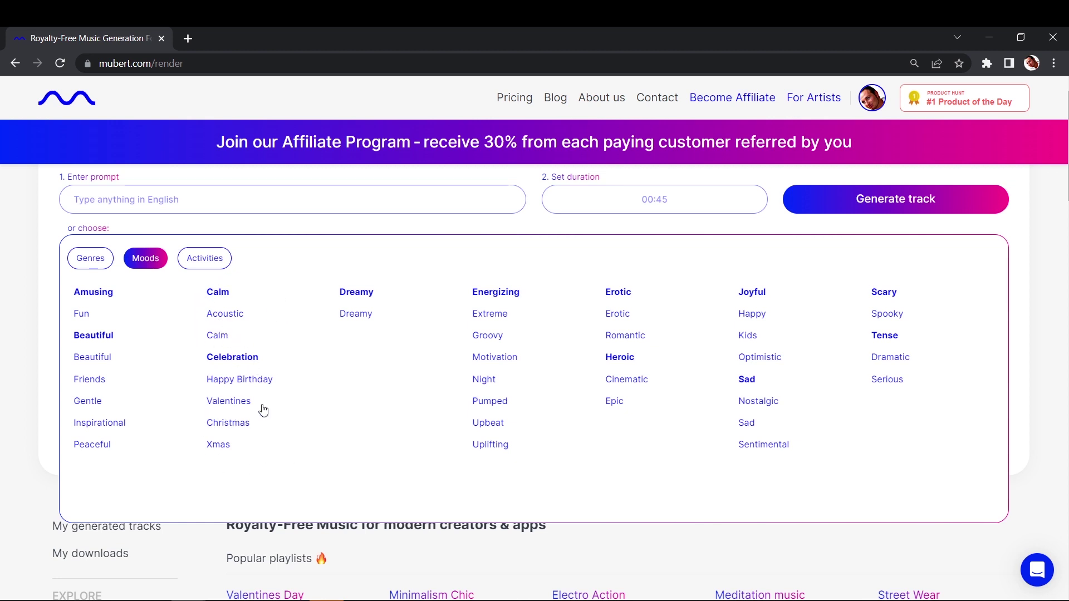
{"action": "left_click", "coordinate": [205, 260]}
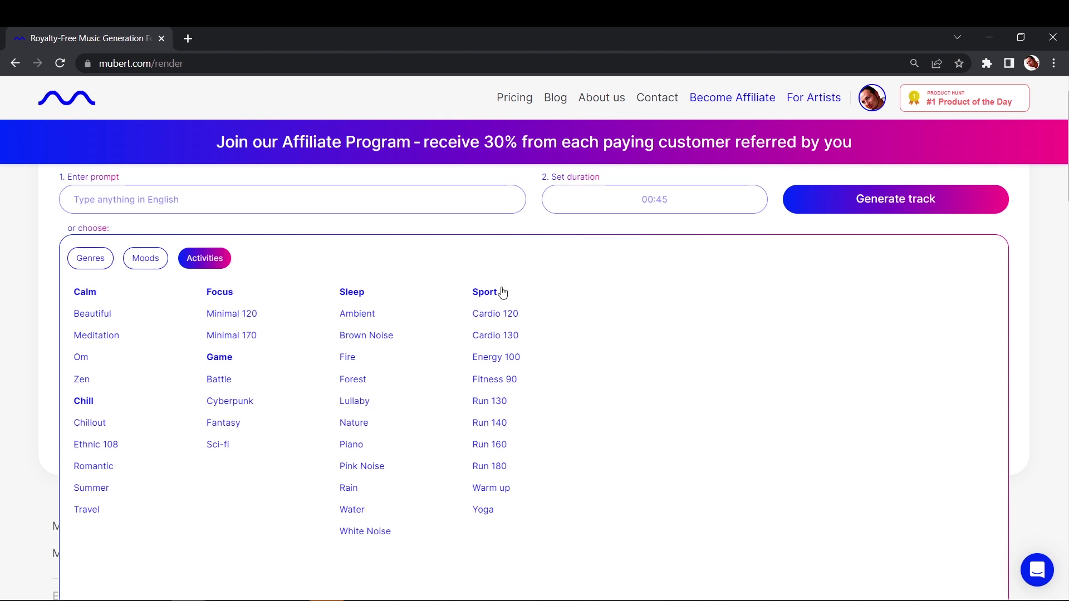
{"action": "left_click", "coordinate": [93, 257]}
{"action": "scroll", "coordinate": [368, 379], "scroll_direction": "down", "scroll_amount": 3}
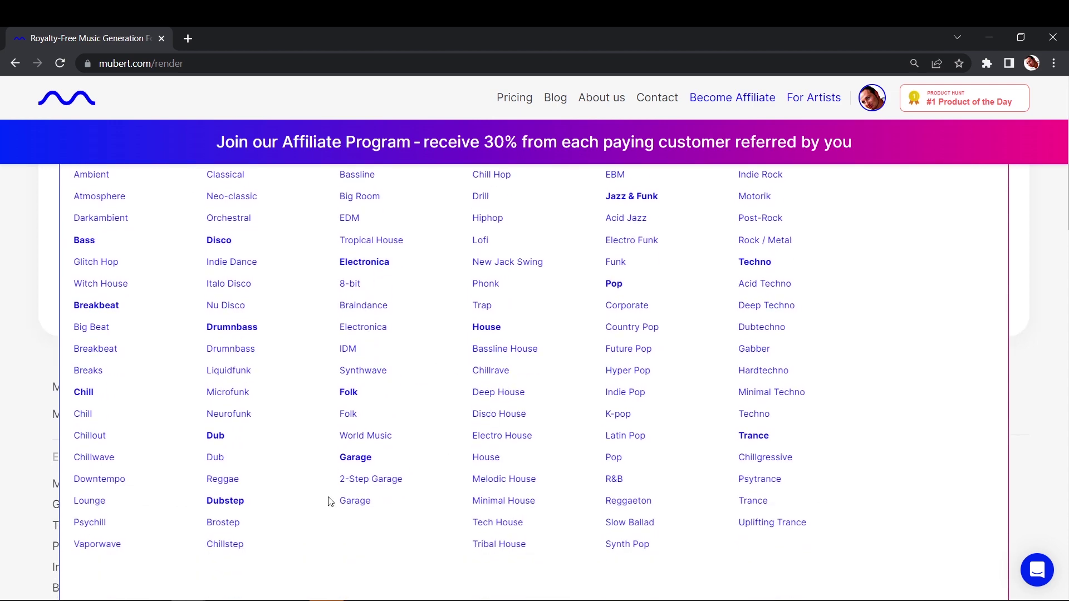
{"action": "left_click", "coordinate": [226, 503]}
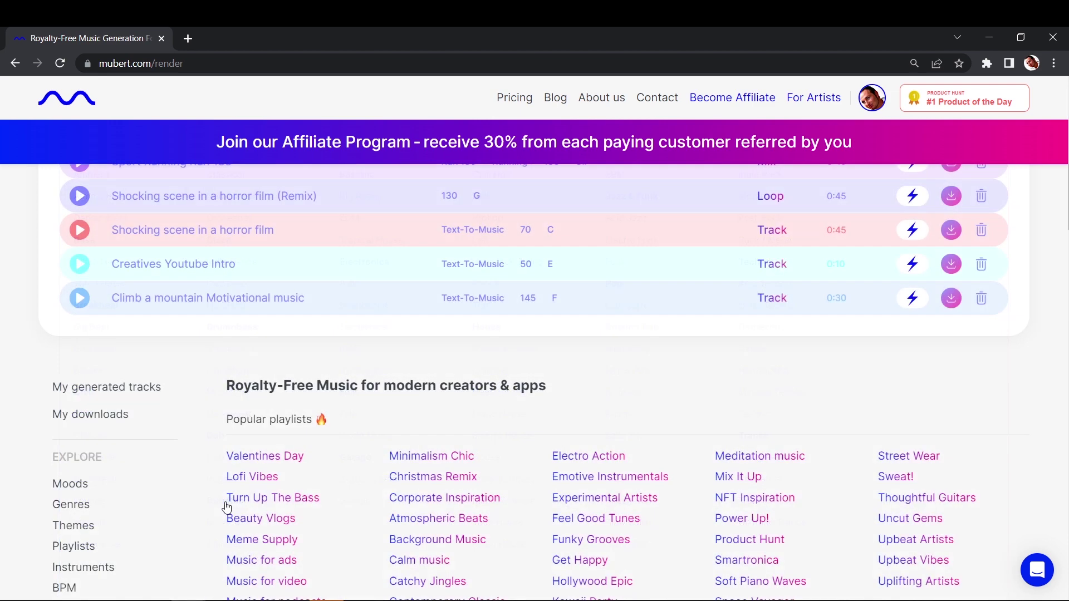
{"action": "scroll", "coordinate": [239, 363], "scroll_direction": "up", "scroll_amount": 3}
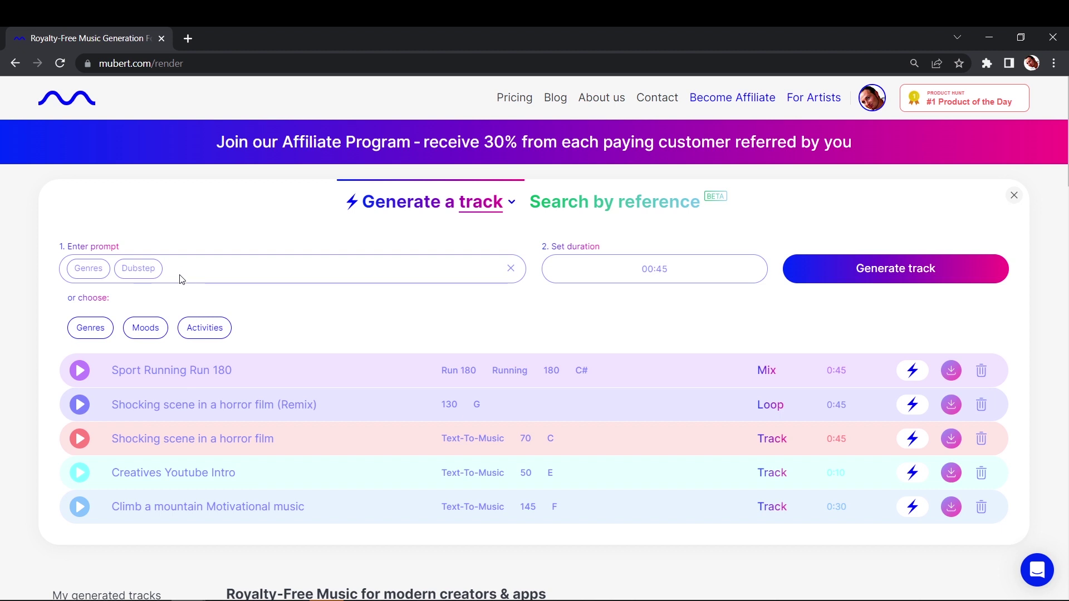
Step: Set the track duration to 02:00 and generate the Dubstep track
{"action": "left_click", "coordinate": [656, 268]}
{"action": "left_click", "coordinate": [647, 268]}
{"action": "double_click", "coordinate": [642, 268]}
{"action": "type", "text": "02:00"}
{"action": "left_click", "coordinate": [866, 276]}
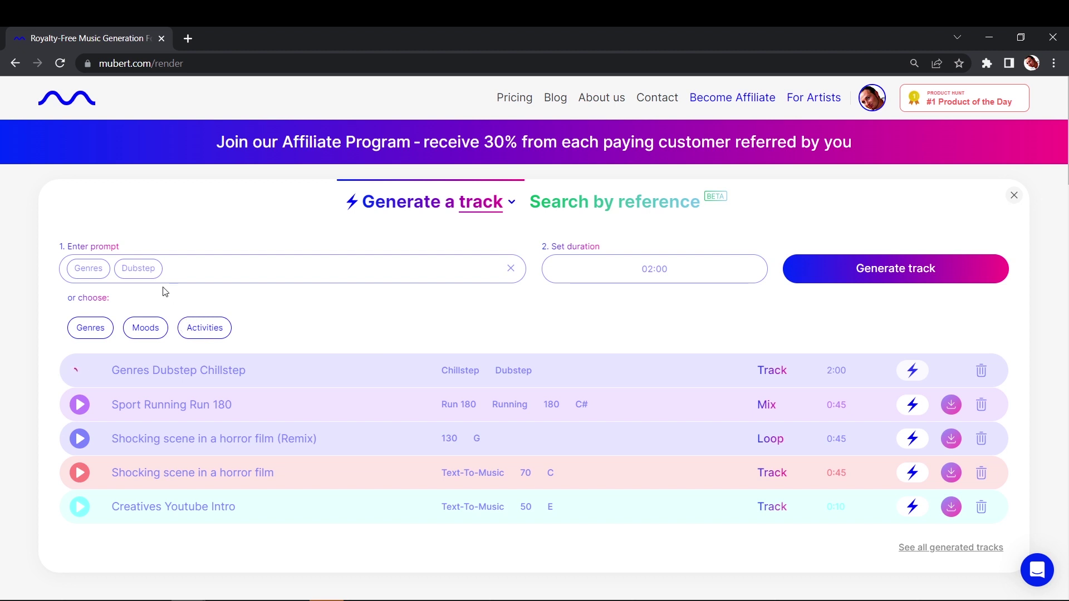
Step: Replace the genre prompt with the text "old mickey mouse cartoon"
{"action": "left_click", "coordinate": [510, 268]}
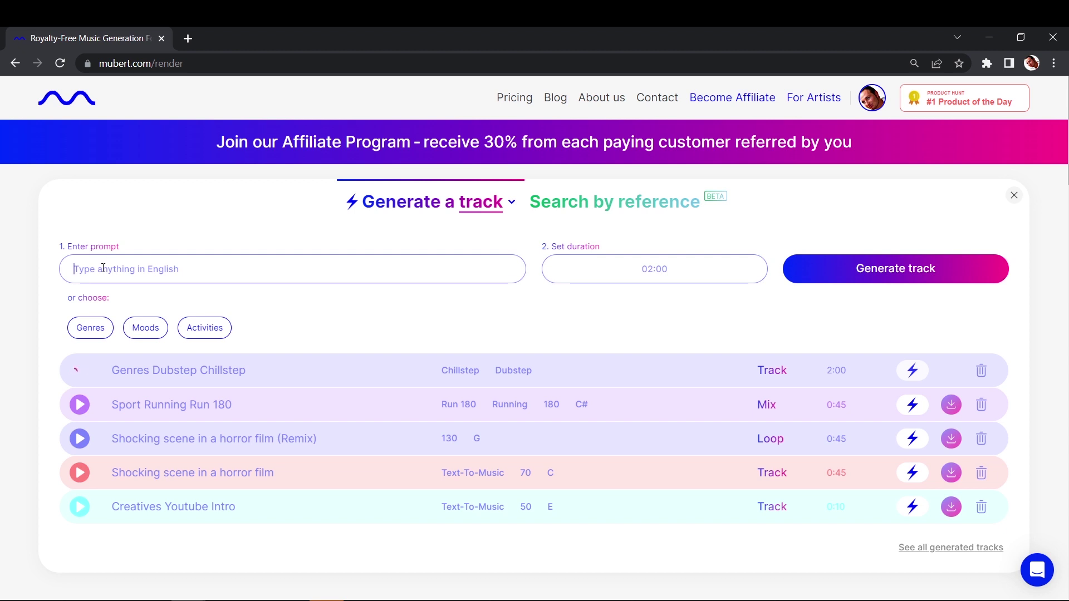
{"action": "type", "text": "old mickey mouse"}
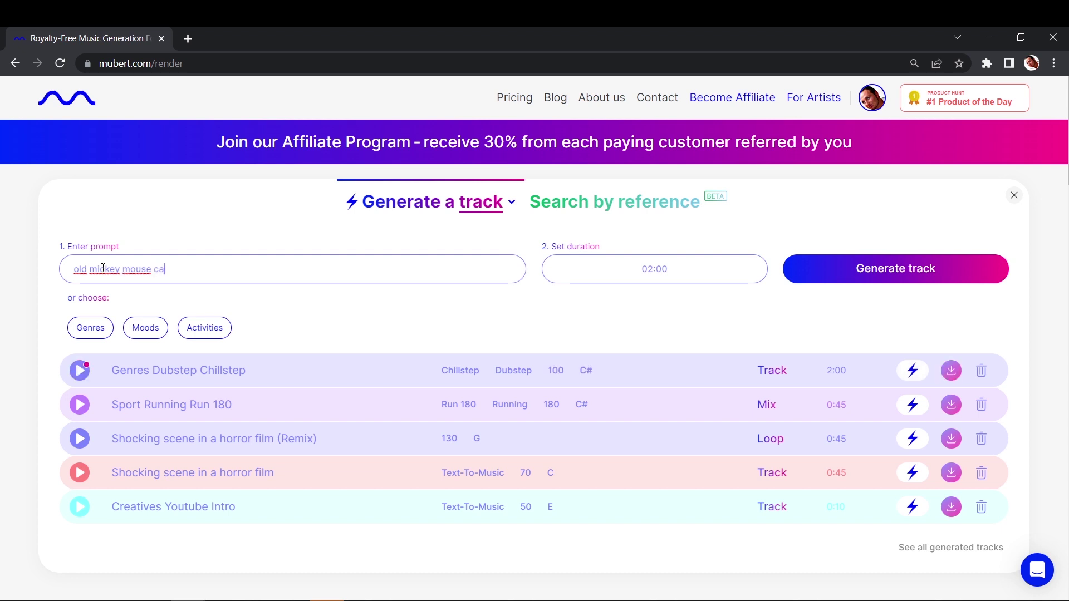
{"action": "type", "text": " cartoon"}
Step: Set the duration to 00:30 and generate the track from the cartoon prompt
{"action": "left_click", "coordinate": [644, 268]}
{"action": "left_click", "coordinate": [652, 267]}
{"action": "key", "text": "BackSpace"}
{"action": "type", "text": "0030"}
{"action": "left_click", "coordinate": [880, 273]}
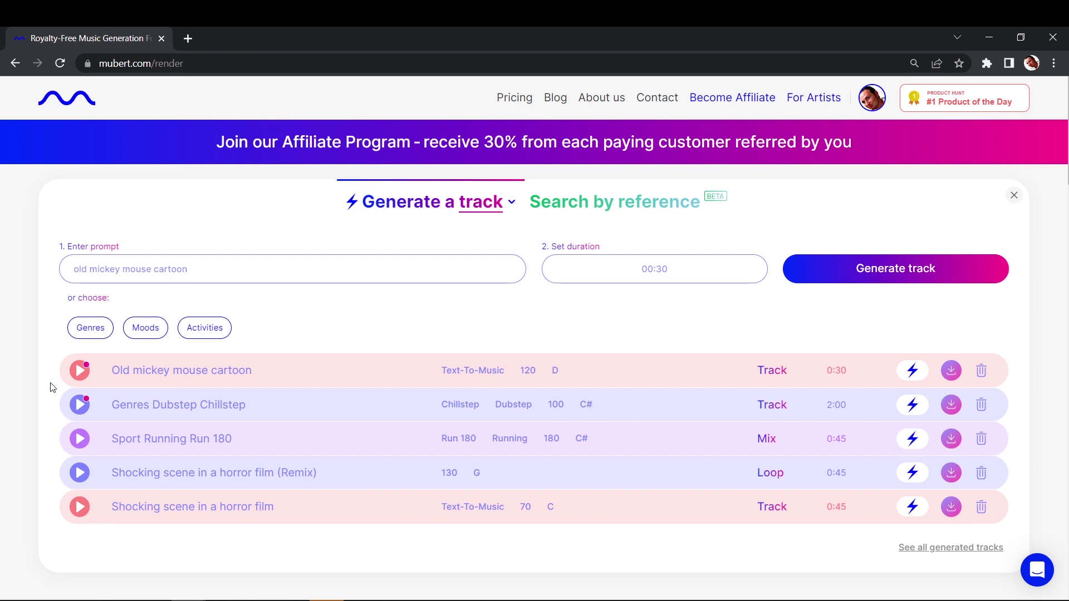
Step: Preview the Genres Dubstep Chillstep track, skipping ahead to several later parts, and pause it
{"action": "left_click", "coordinate": [80, 405]}
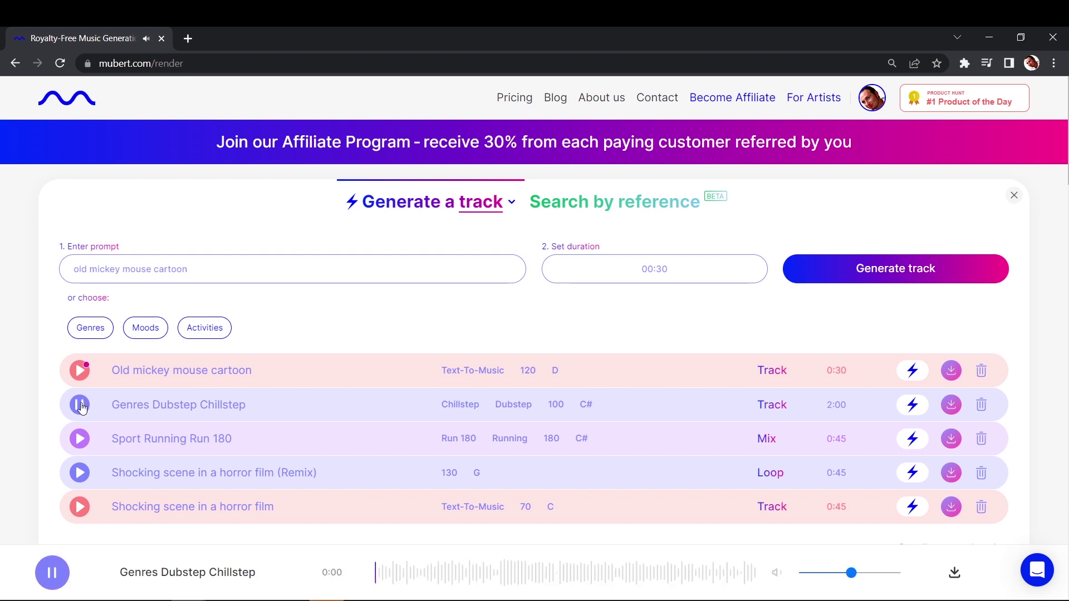
{"action": "left_click", "coordinate": [415, 579]}
{"action": "left_click_drag", "start_coordinate": [440, 579], "coordinate": [492, 579]}
{"action": "left_click", "coordinate": [516, 579]}
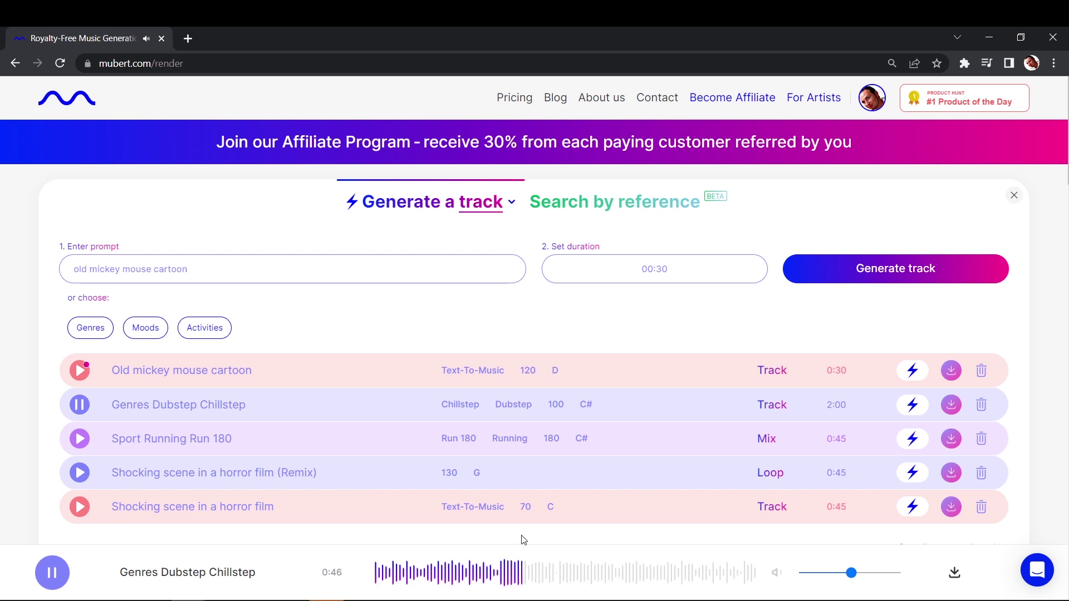
{"action": "left_click", "coordinate": [78, 406]}
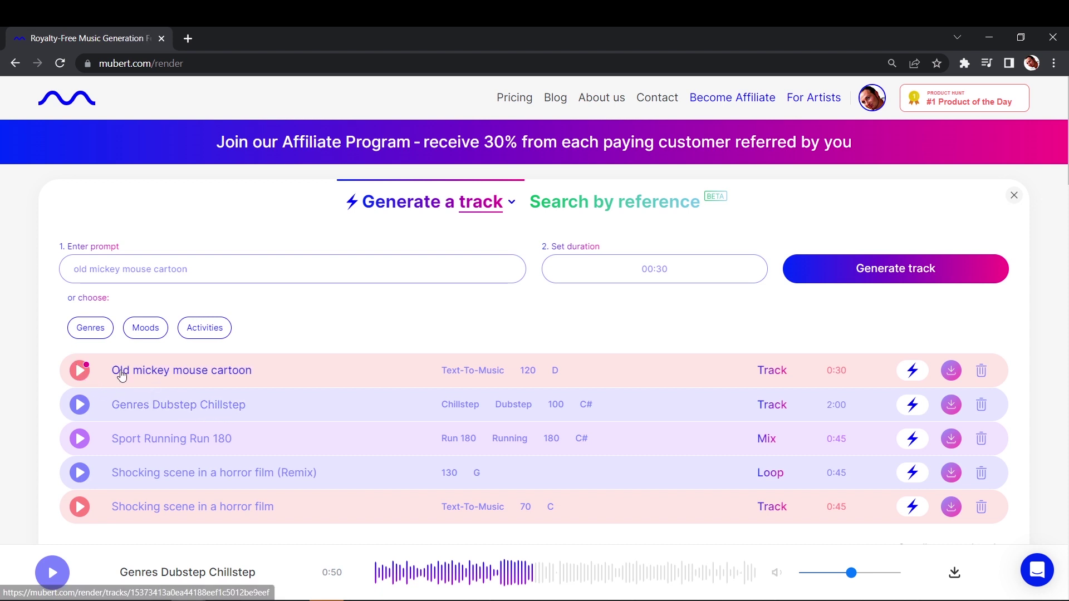
Step: Preview the Old mickey mouse cartoon track, skipping ahead to its second half, and pause it
{"action": "left_click", "coordinate": [79, 373]}
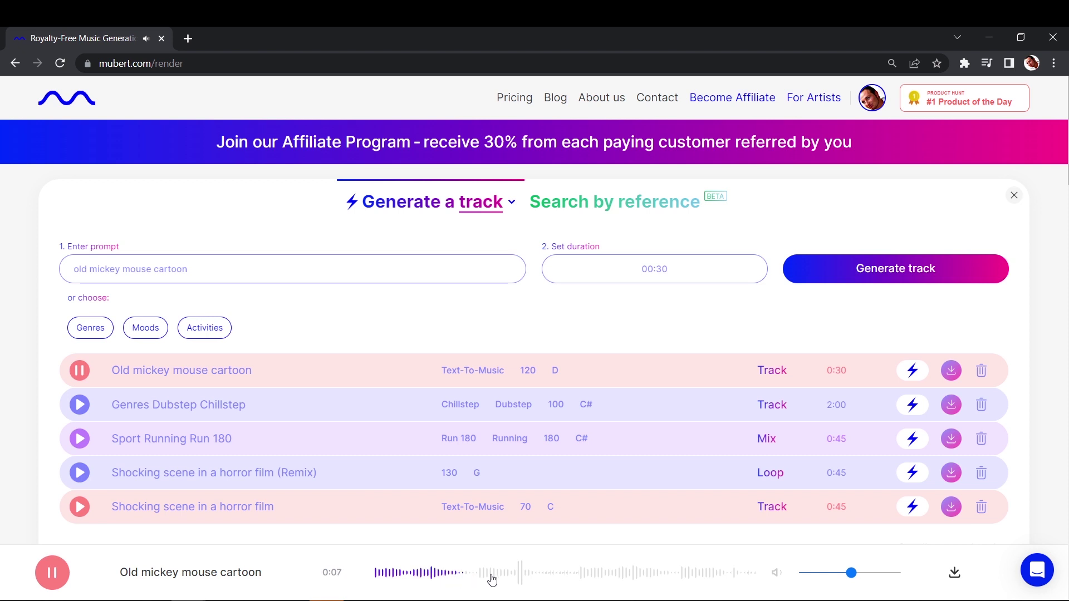
{"action": "left_click", "coordinate": [566, 578]}
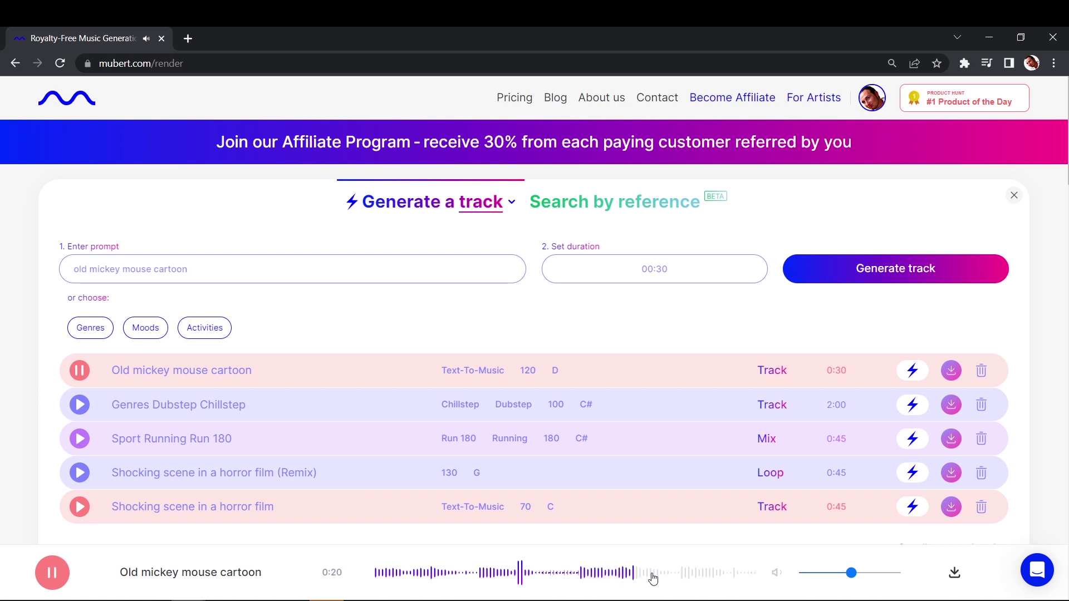
{"action": "left_click", "coordinate": [51, 571]}
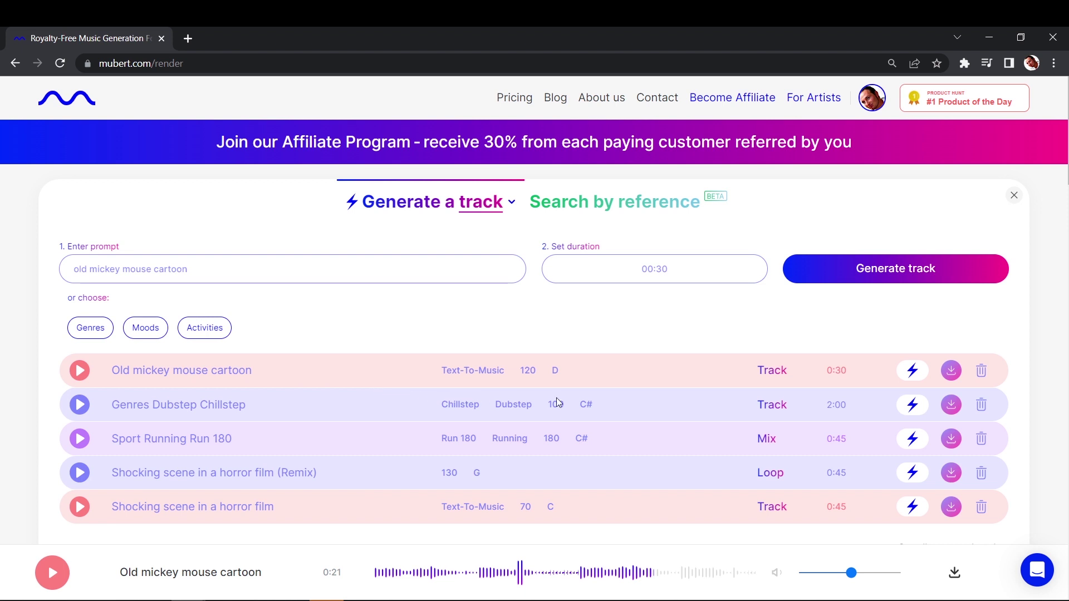
Step: Examine the type and duration options for generating a track similar to Old mickey mouse cartoon, and close them without generating
{"action": "left_click", "coordinate": [912, 372]}
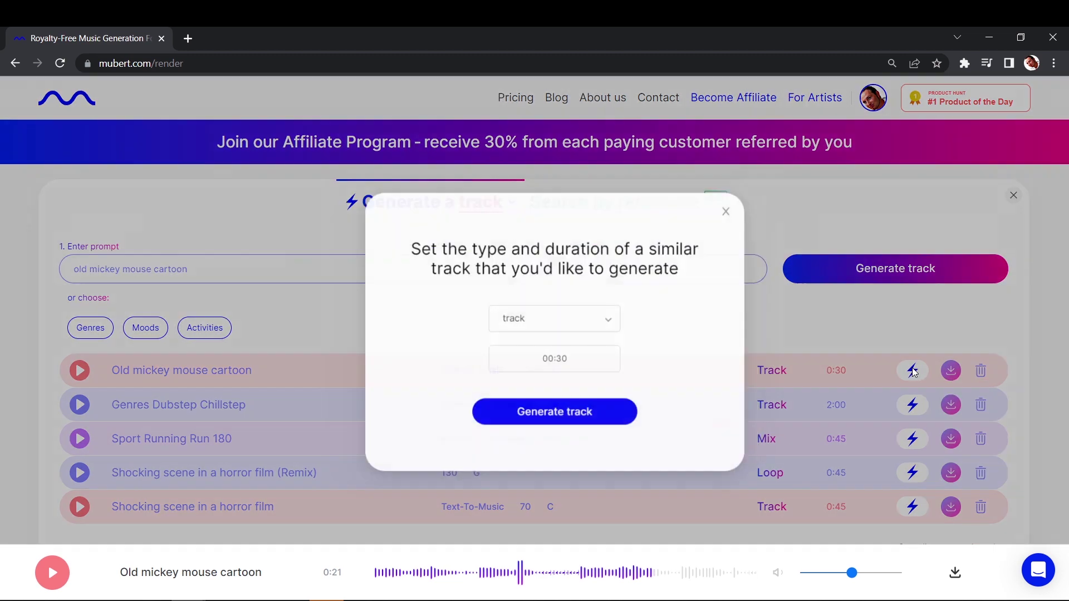
{"action": "left_click", "coordinate": [576, 318]}
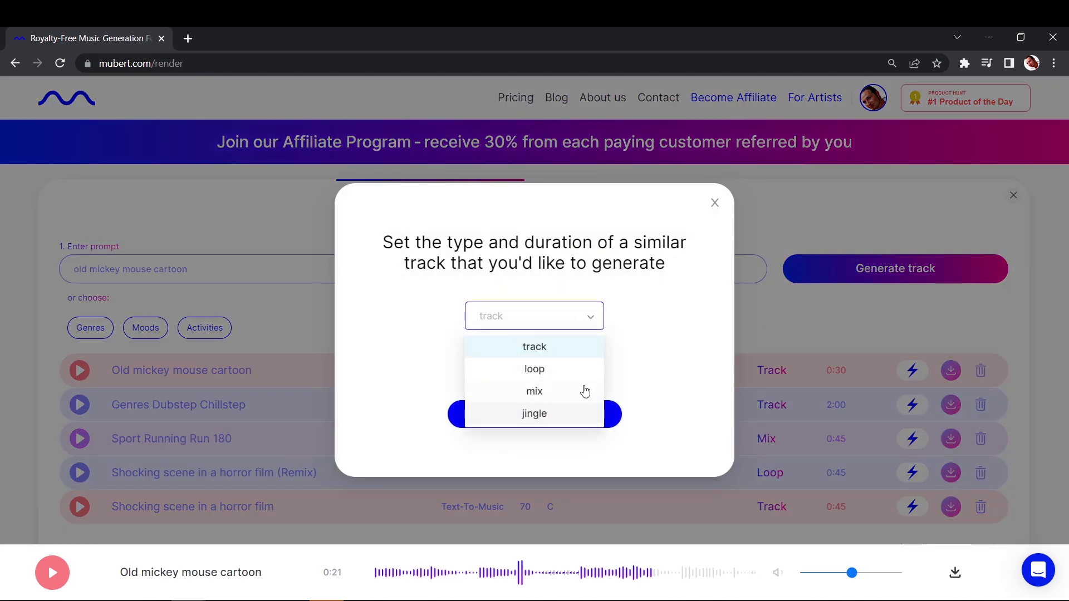
{"action": "left_click", "coordinate": [595, 346]}
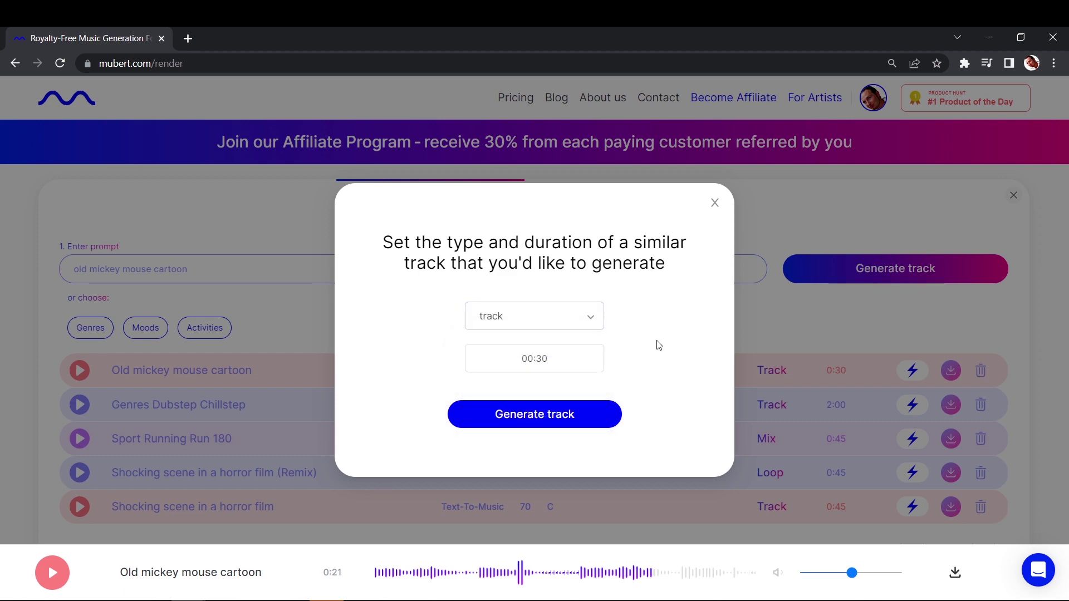
{"action": "left_click", "coordinate": [556, 358]}
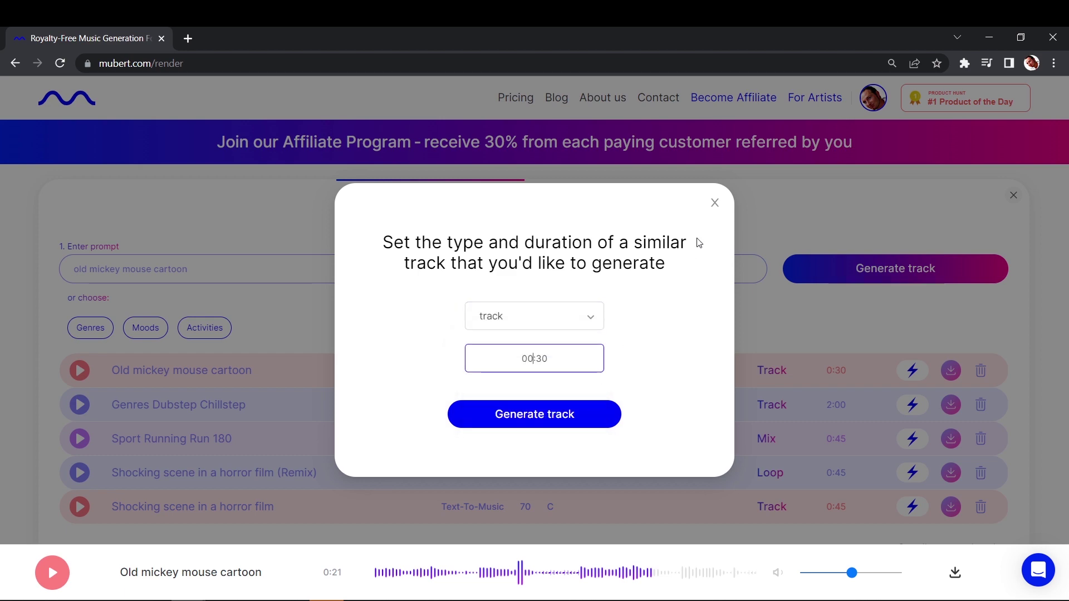
{"action": "left_click", "coordinate": [715, 202]}
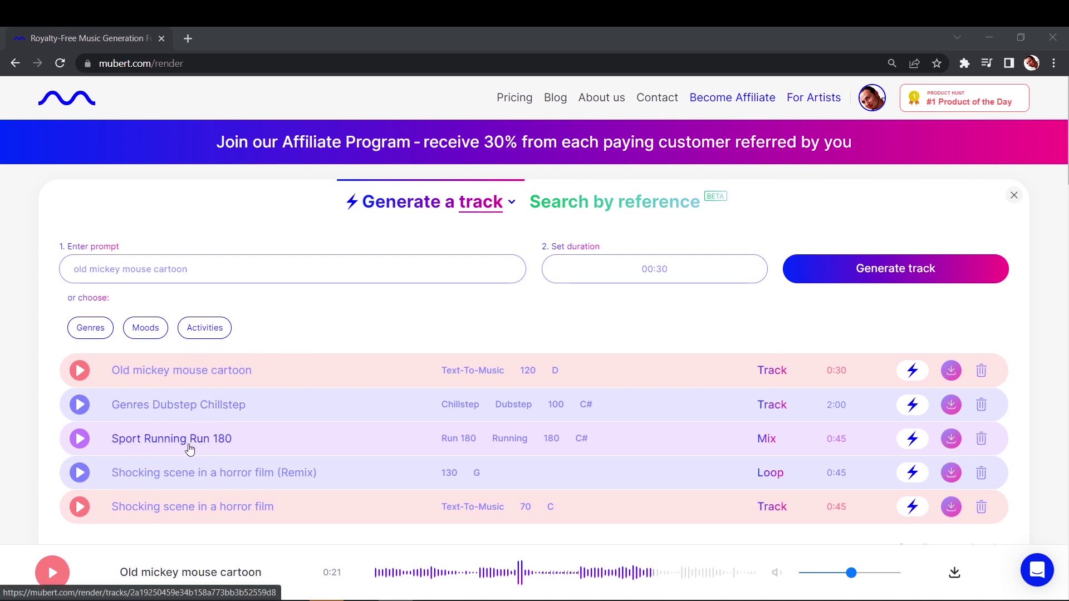
Step: Preview the Sport Running Run 180 mix briefly and stop playback
{"action": "left_click", "coordinate": [79, 439]}
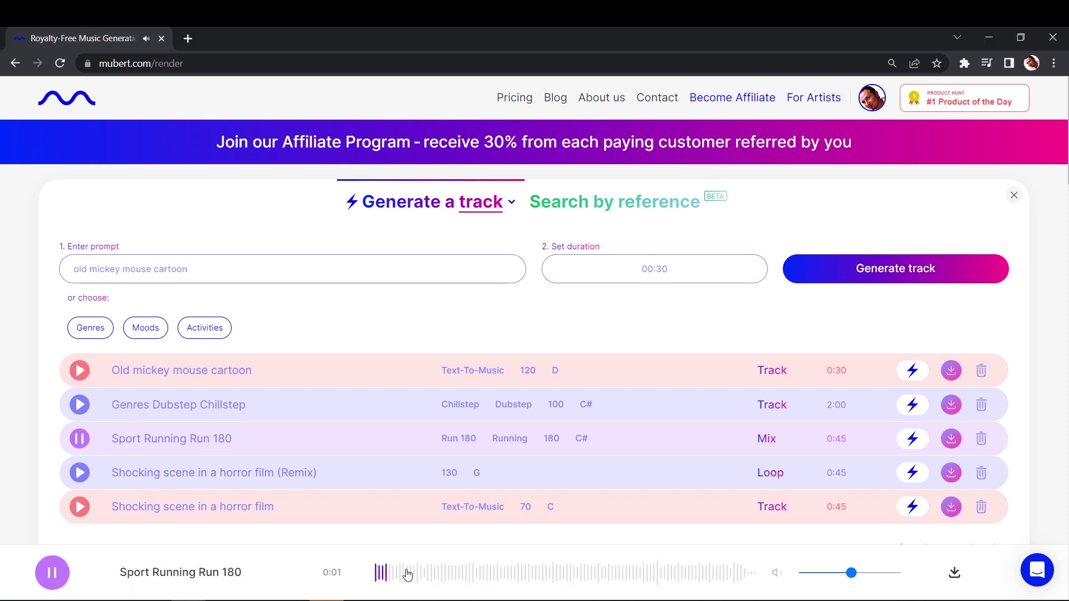
{"action": "left_click", "coordinate": [79, 410]}
{"action": "left_click", "coordinate": [90, 412]}
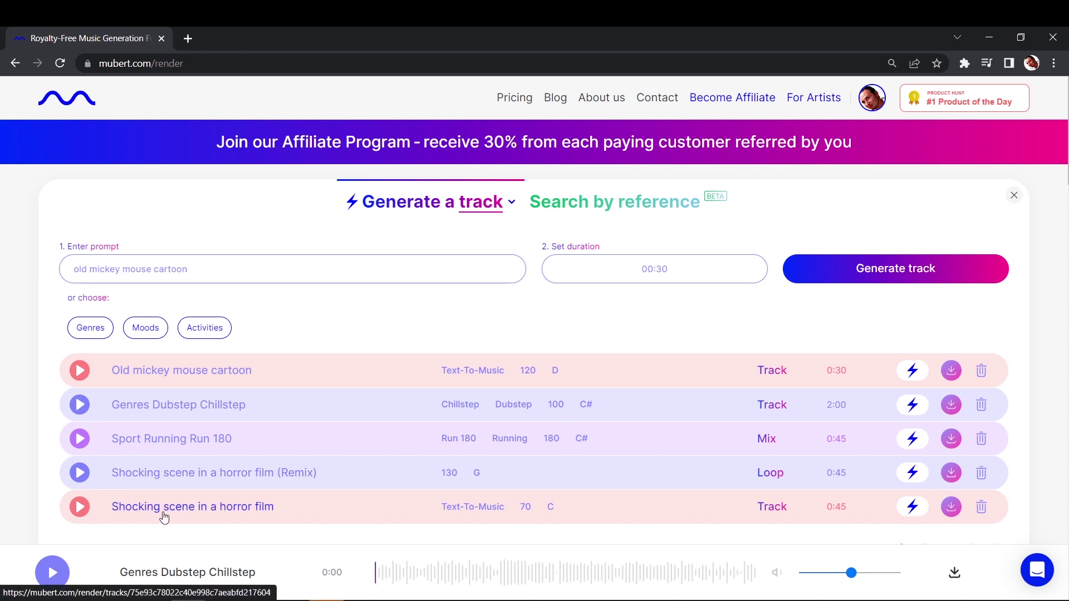
Step: Preview the Shocking scene in a horror film track and its Remix loop, pausing each one
{"action": "left_click", "coordinate": [80, 508]}
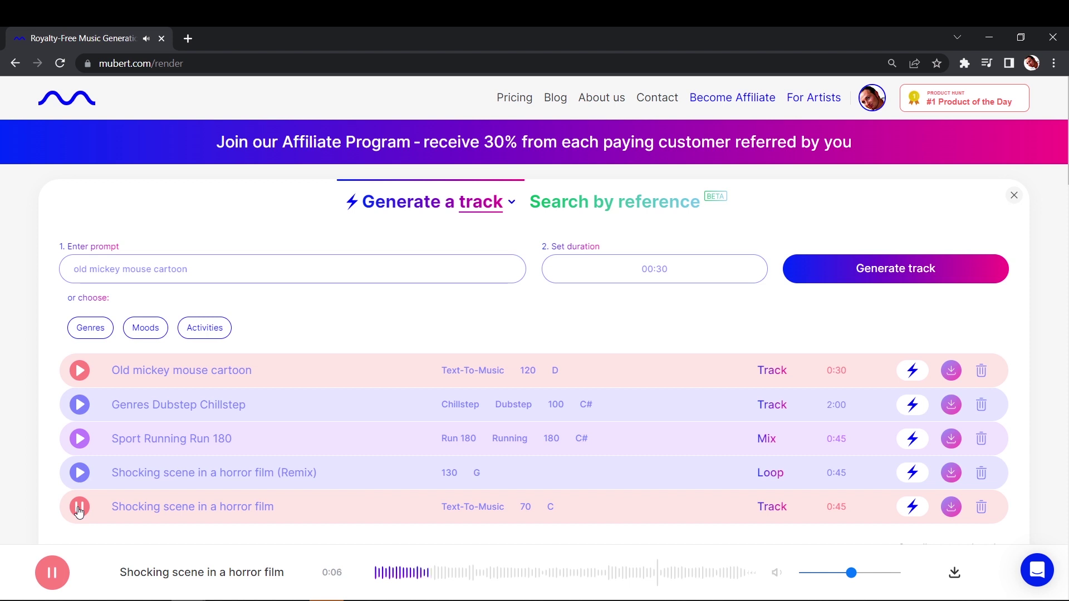
{"action": "left_click", "coordinate": [79, 508]}
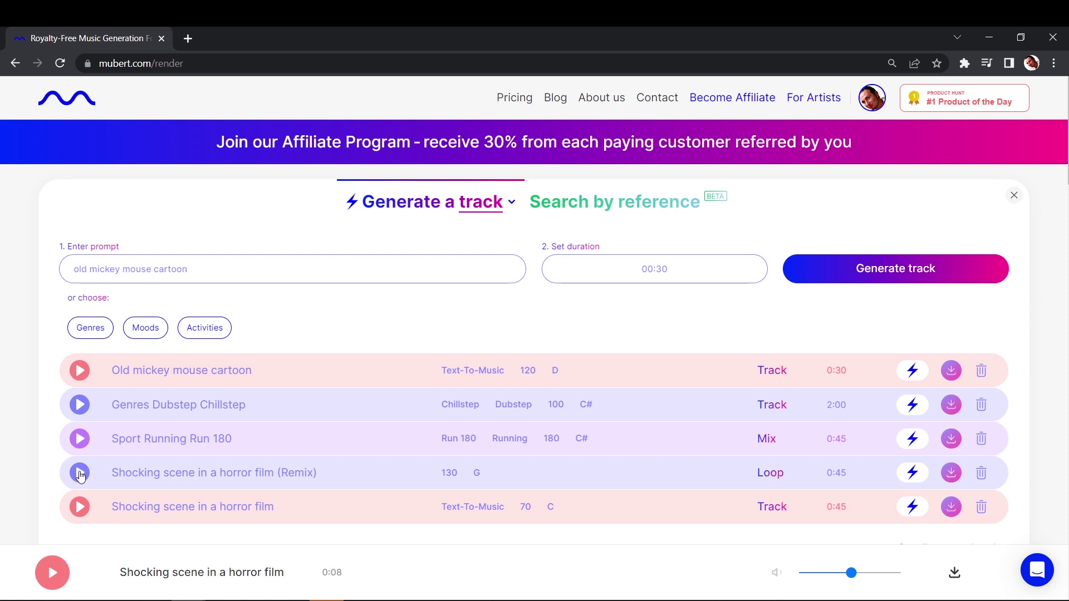
{"action": "left_click", "coordinate": [80, 475]}
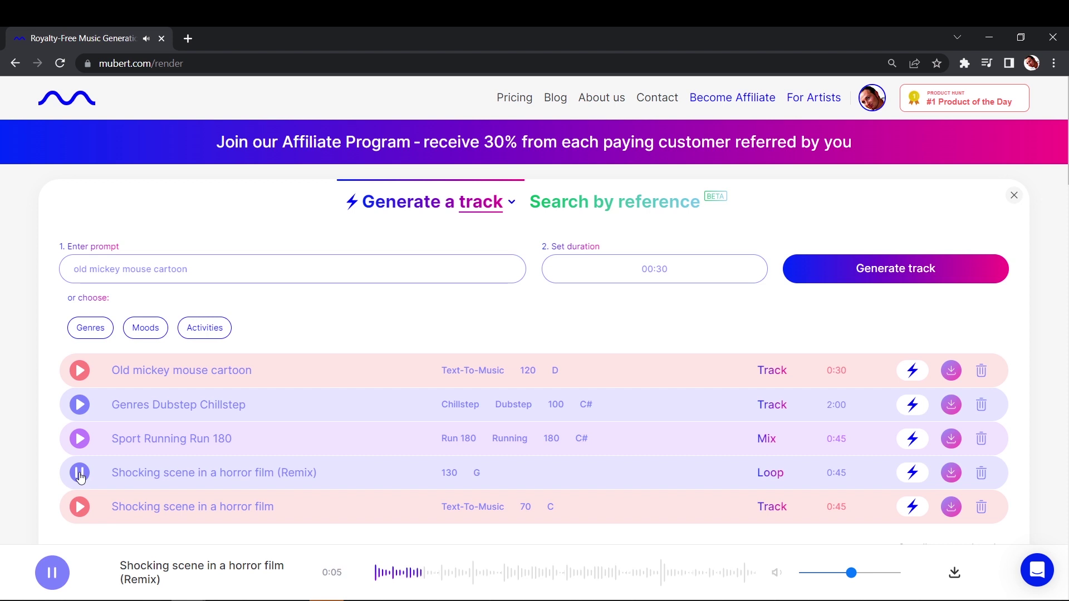
{"action": "left_click", "coordinate": [80, 473]}
Step: Examine the popular playlists and the staff picks further down the music page
{"action": "scroll", "coordinate": [552, 476], "scroll_direction": "down", "scroll_amount": 3}
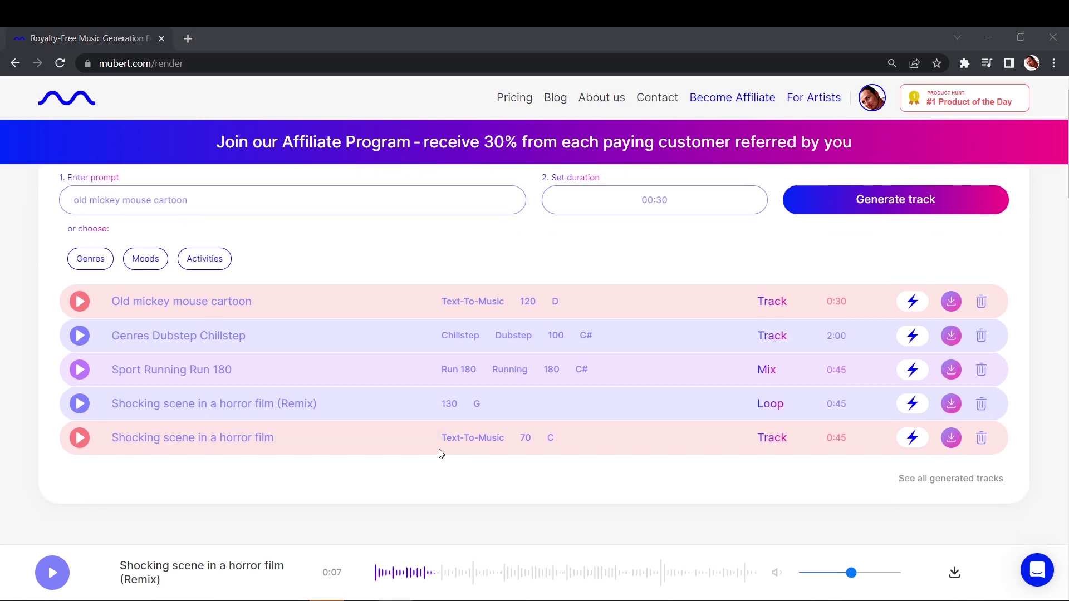
{"action": "scroll", "coordinate": [467, 427], "scroll_direction": "down", "scroll_amount": 3}
{"action": "scroll", "coordinate": [498, 415], "scroll_direction": "down", "scroll_amount": 5}
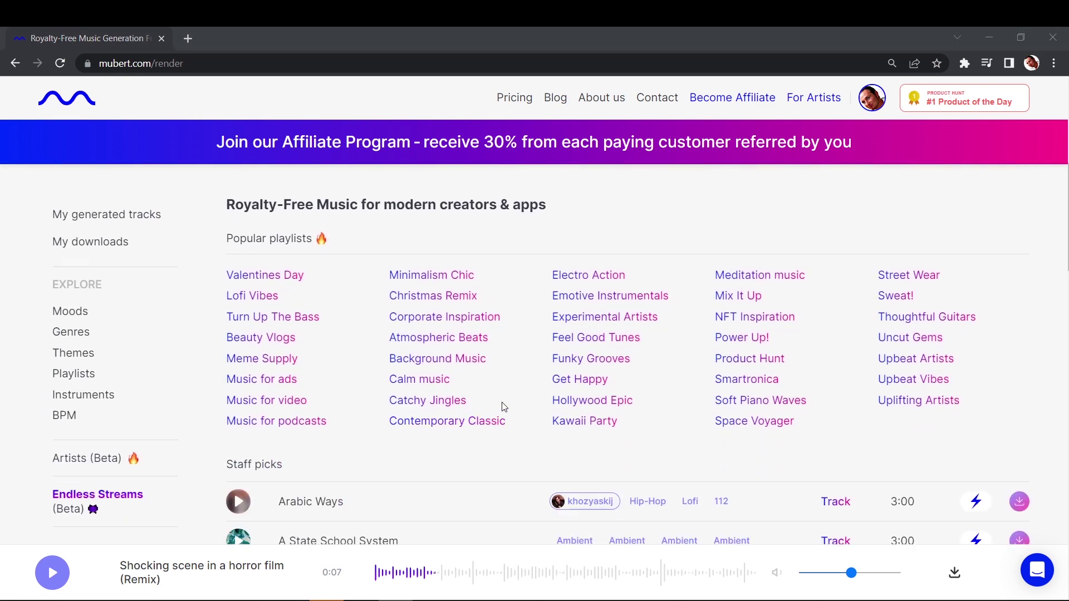
{"action": "scroll", "coordinate": [501, 406], "scroll_direction": "up", "scroll_amount": 2}
{"action": "scroll", "coordinate": [473, 334], "scroll_direction": "down", "scroll_amount": 2}
{"action": "scroll", "coordinate": [418, 294], "scroll_direction": "down", "scroll_amount": 1}
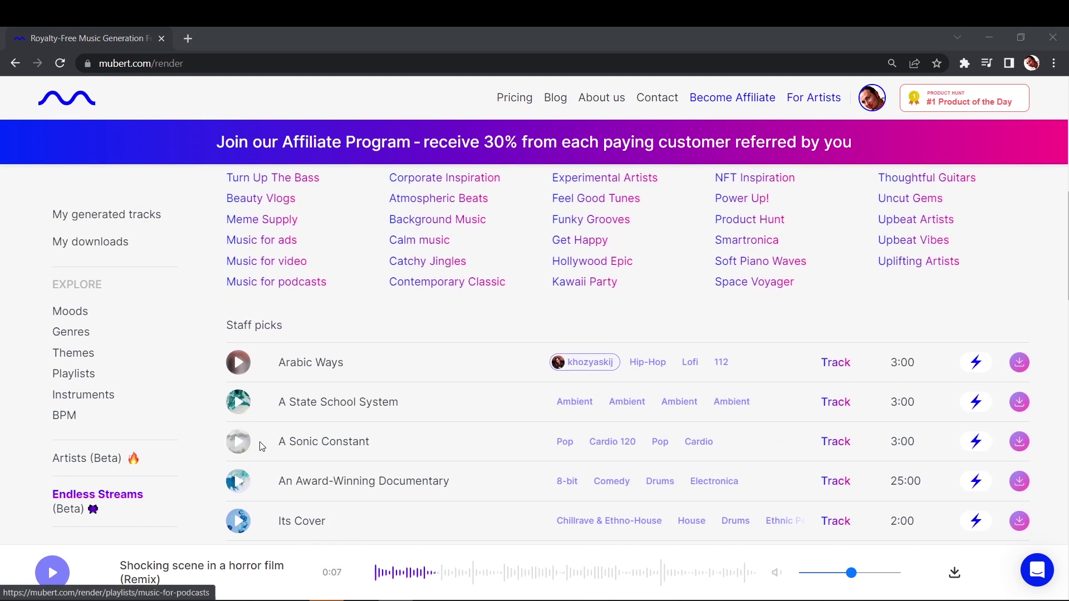
{"action": "scroll", "coordinate": [253, 426], "scroll_direction": "down", "scroll_amount": 2}
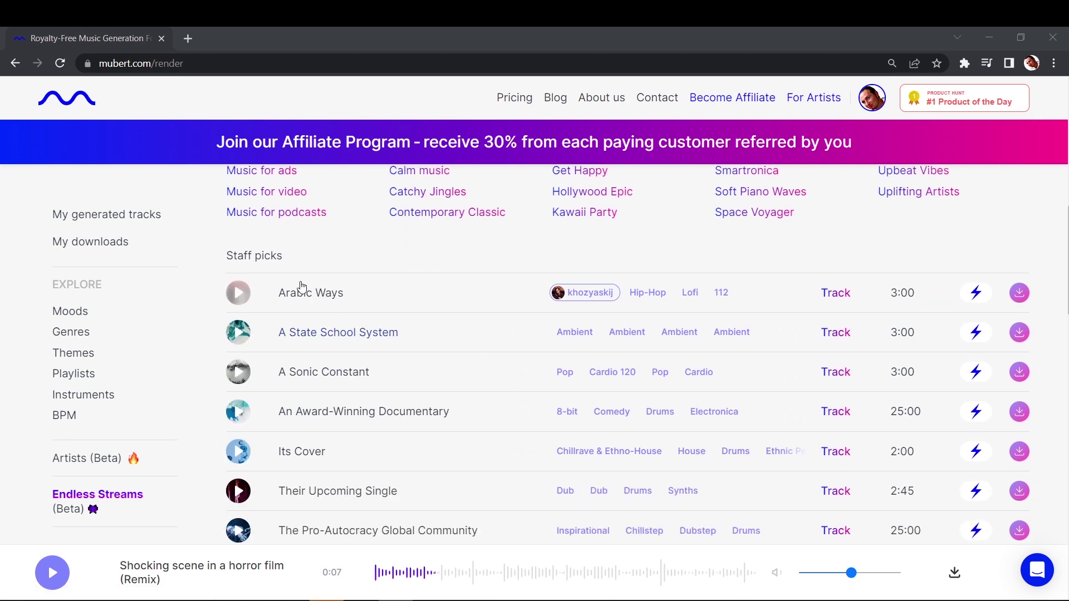
{"action": "left_click_drag", "start_coordinate": [236, 255], "coordinate": [276, 256]}
{"action": "left_click", "coordinate": [304, 258]}
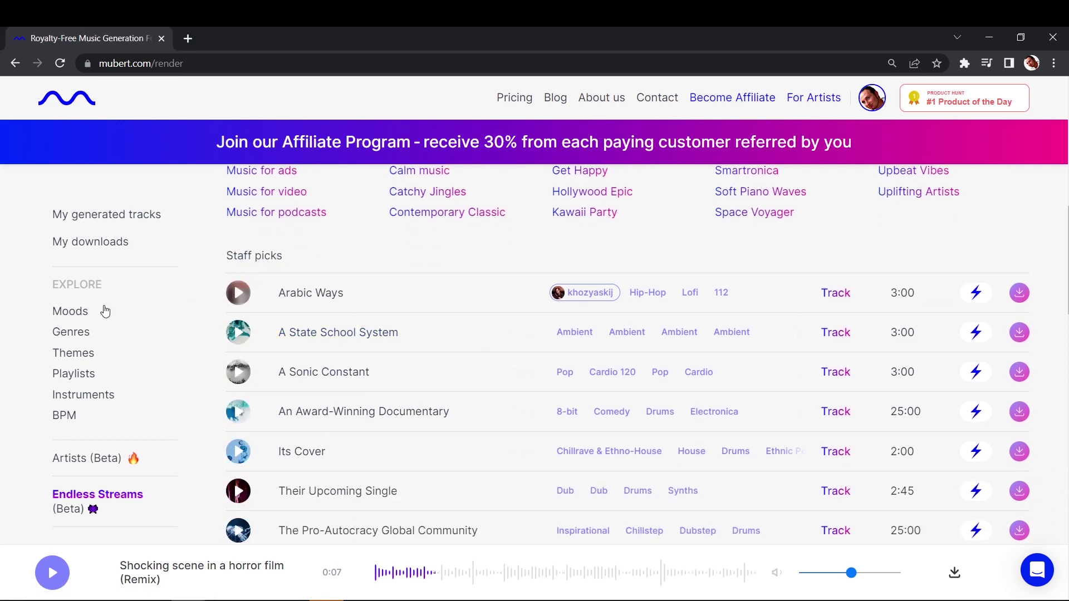
Step: Browse the Genres category list and the Themes category list
{"action": "left_click", "coordinate": [68, 332]}
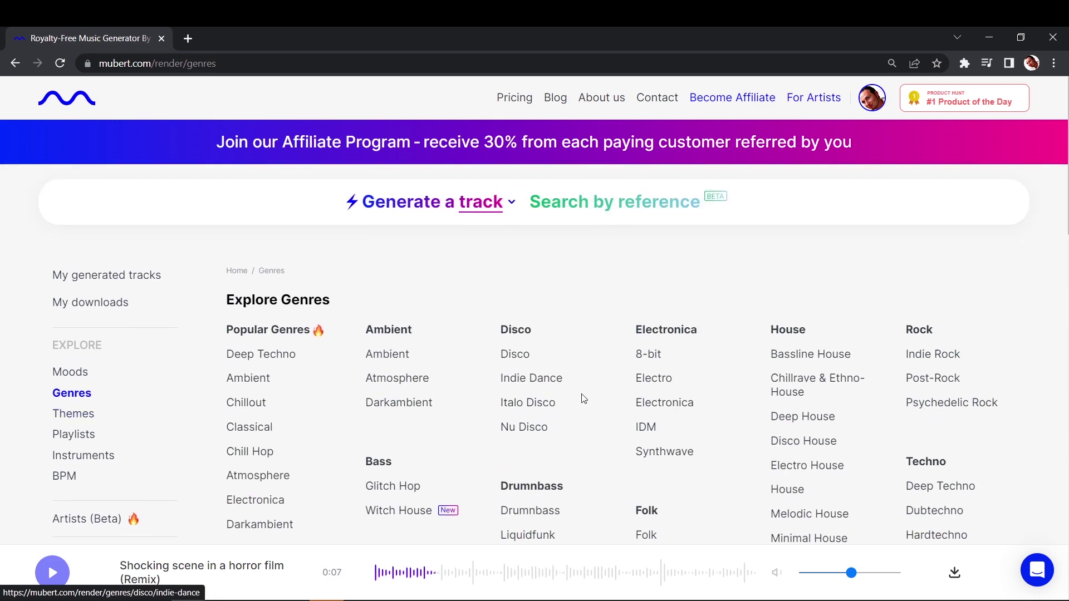
{"action": "left_click", "coordinate": [76, 414]}
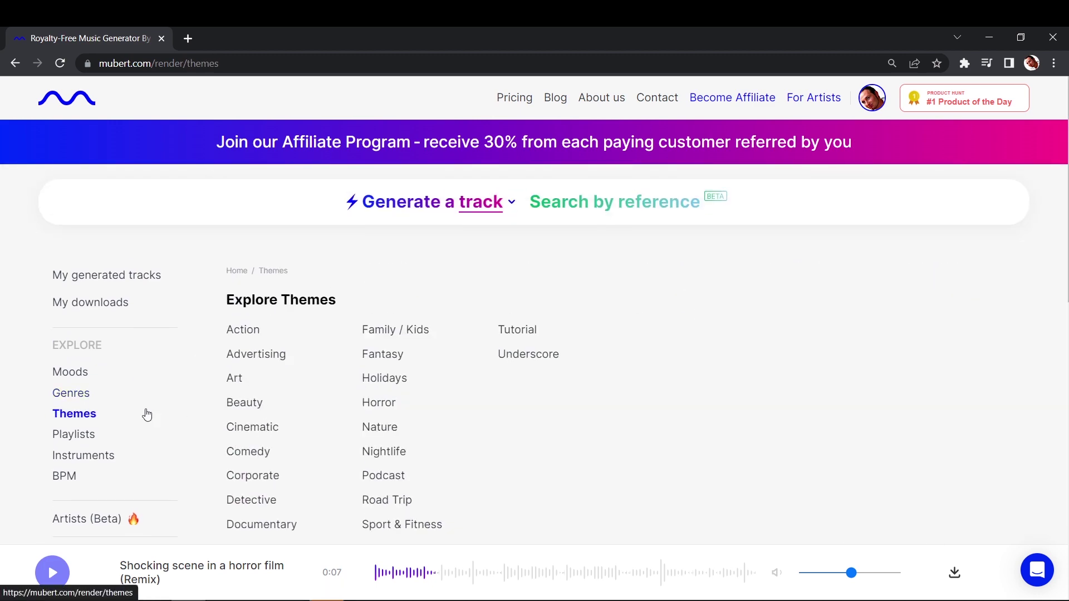
{"action": "scroll", "coordinate": [255, 422], "scroll_direction": "down", "scroll_amount": 1}
{"action": "scroll", "coordinate": [256, 421], "scroll_direction": "down", "scroll_amount": 1}
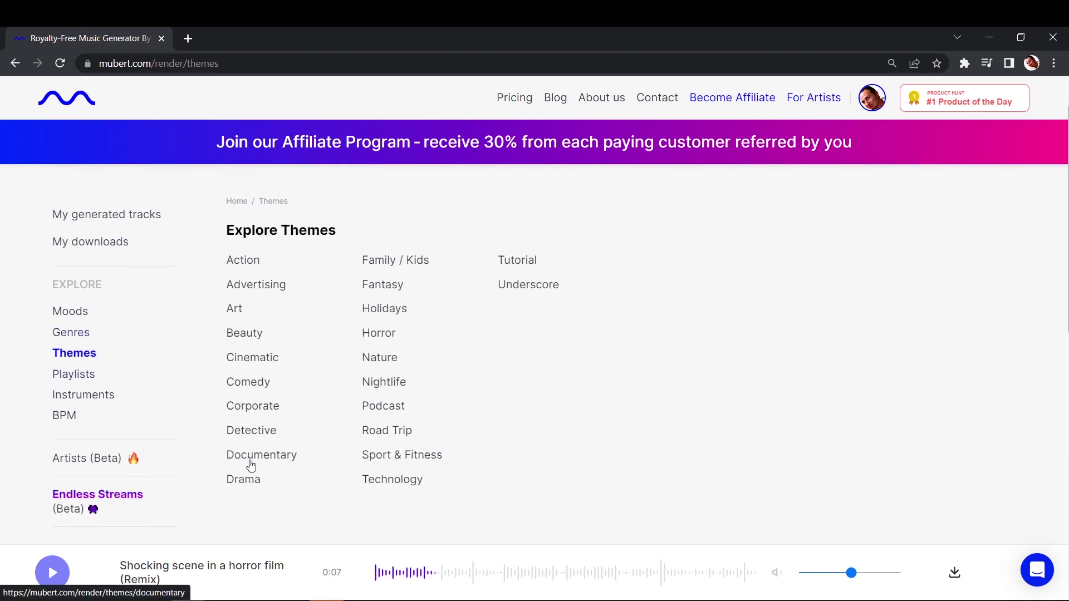
Step: Open the Sport & Fitness theme and play the staff pick Her Favorites
{"action": "left_click", "coordinate": [383, 460]}
{"action": "scroll", "coordinate": [503, 379], "scroll_direction": "down", "scroll_amount": 1}
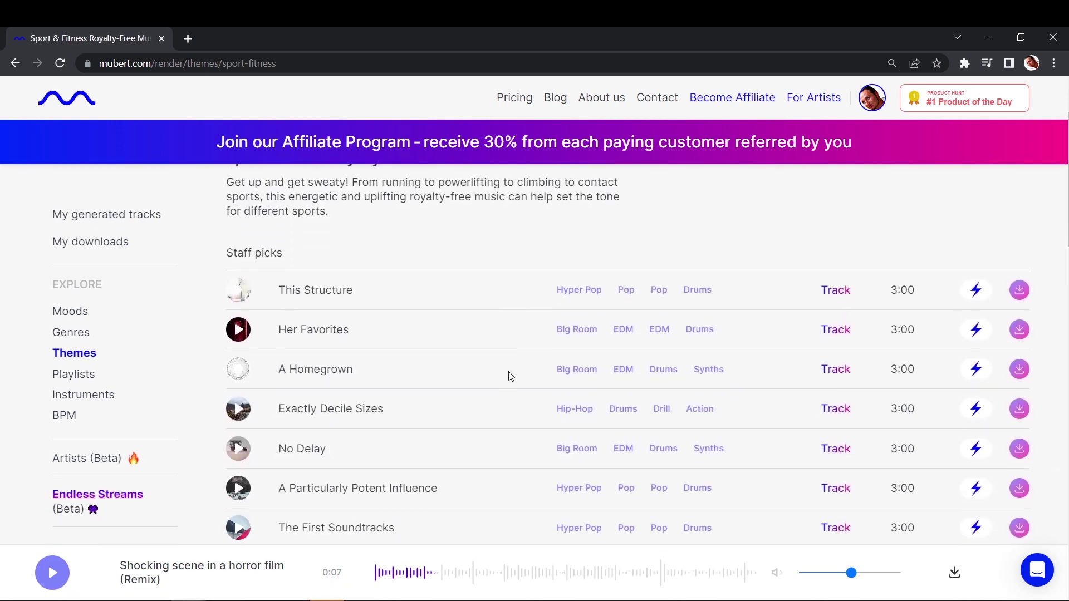
{"action": "left_click", "coordinate": [239, 331]}
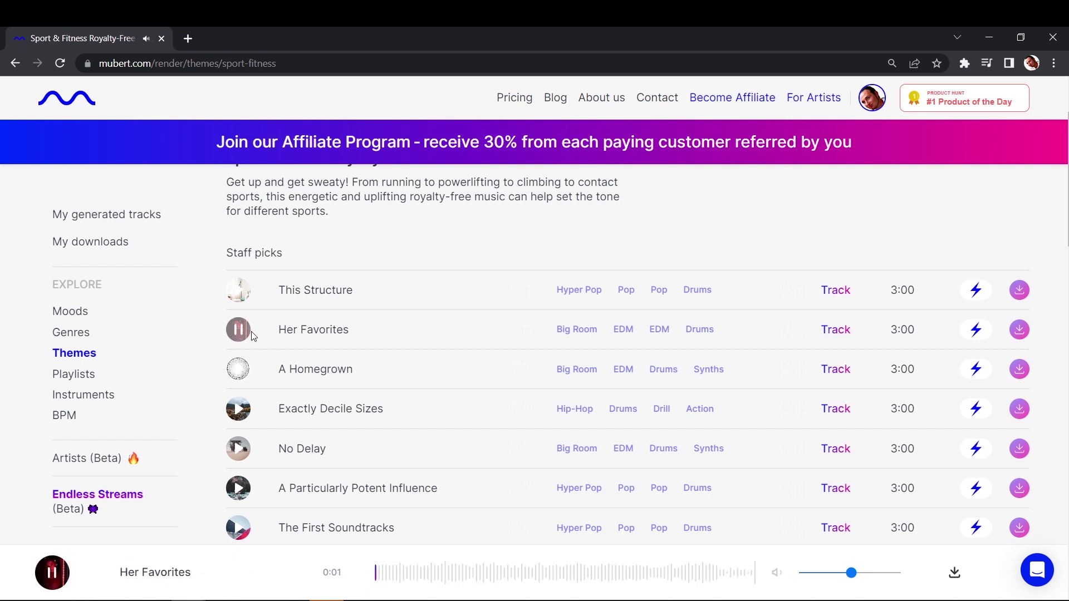
Step: Pause the Her Favorites track and open the Search by reference form
{"action": "left_click", "coordinate": [241, 333]}
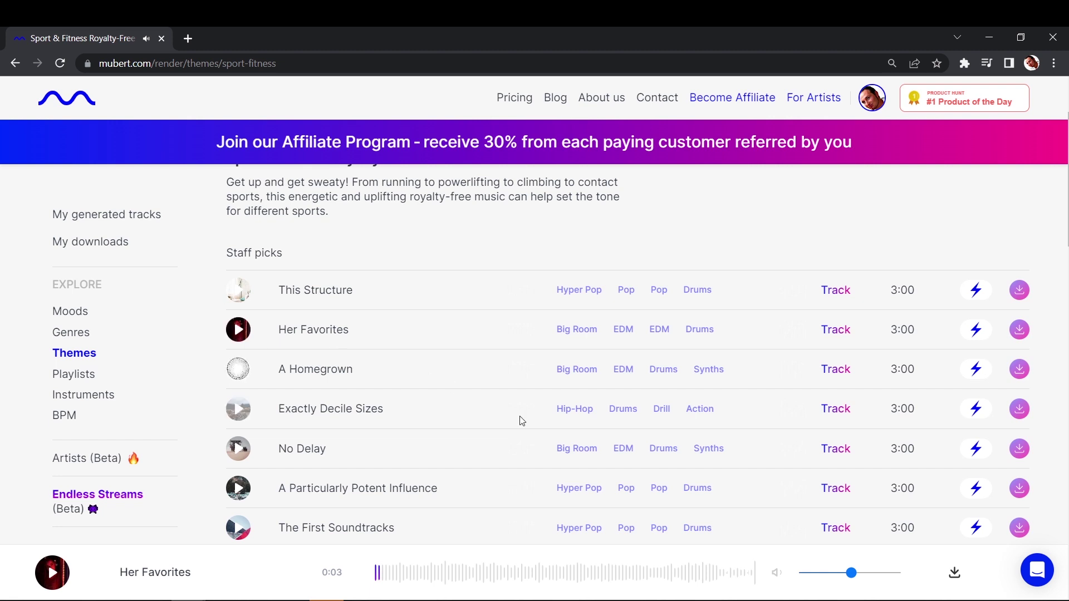
{"action": "scroll", "coordinate": [518, 419], "scroll_direction": "up", "scroll_amount": 3}
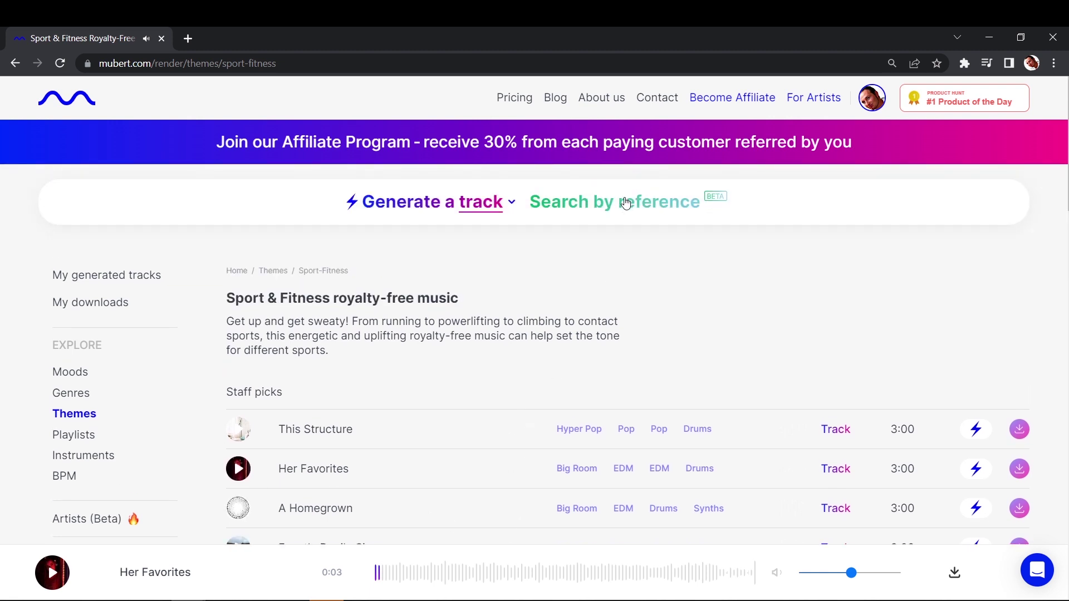
{"action": "left_click", "coordinate": [625, 203]}
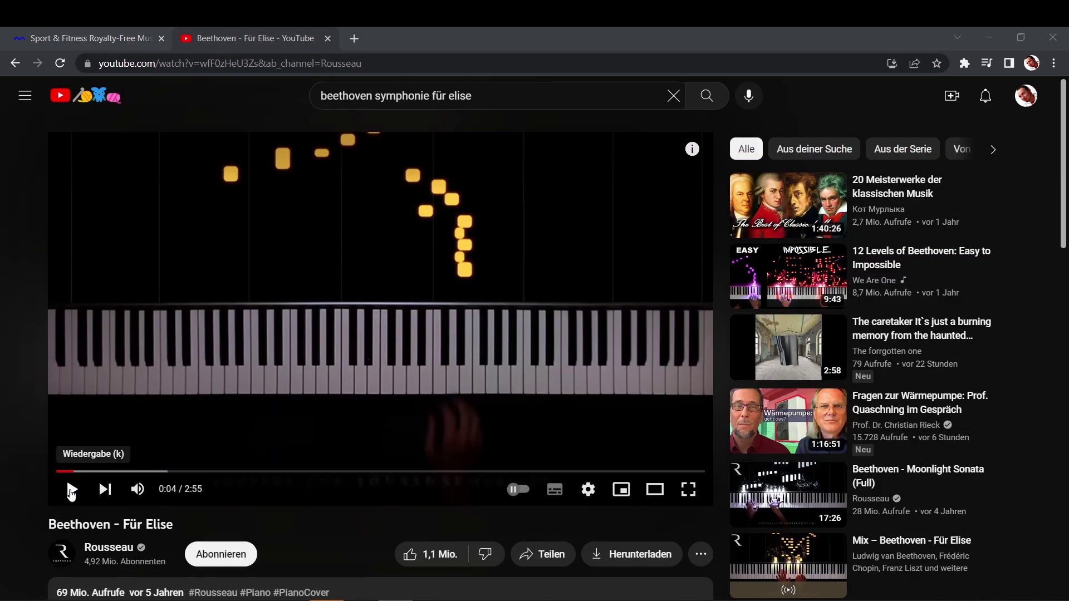
Step: On YouTube, preview the Beethoven - Für Elise video briefly, pause it and copy its share link
{"action": "left_click", "coordinate": [71, 491]}
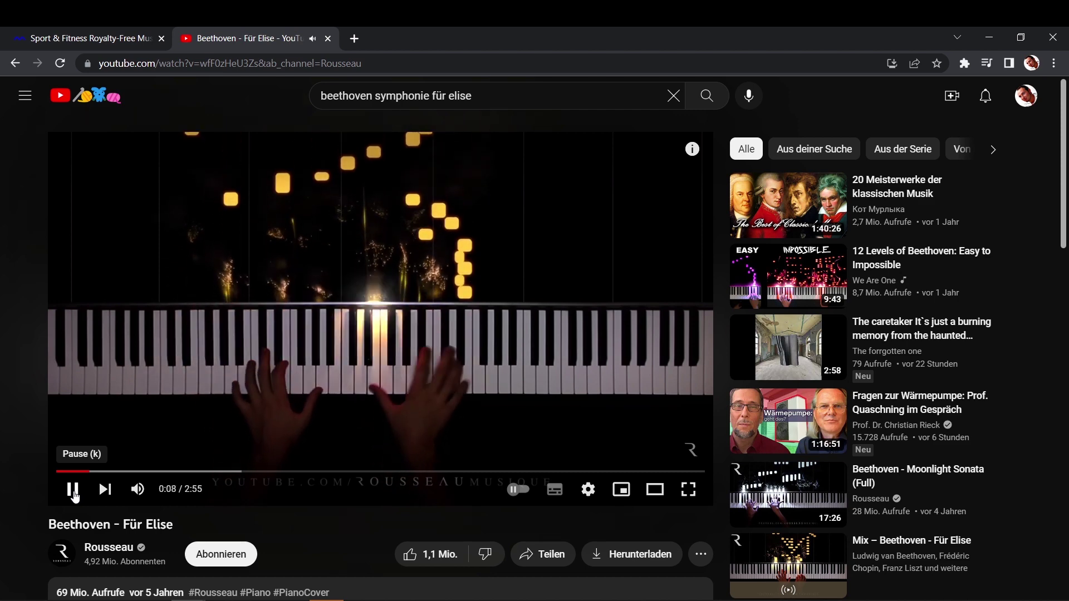
{"action": "left_click", "coordinate": [73, 492]}
{"action": "left_click", "coordinate": [540, 552]}
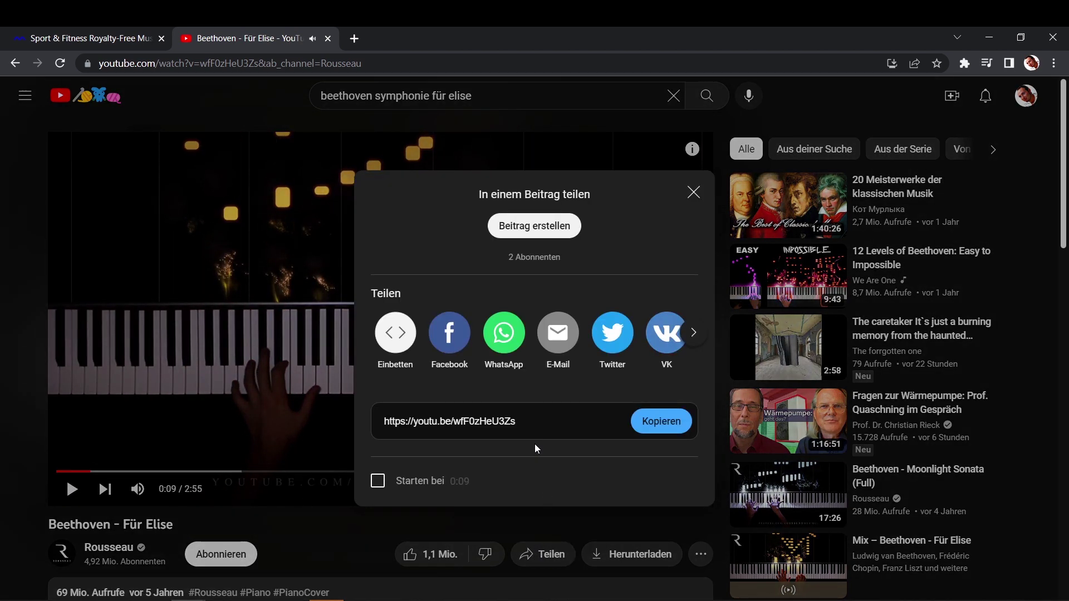
{"action": "left_click", "coordinate": [668, 419]}
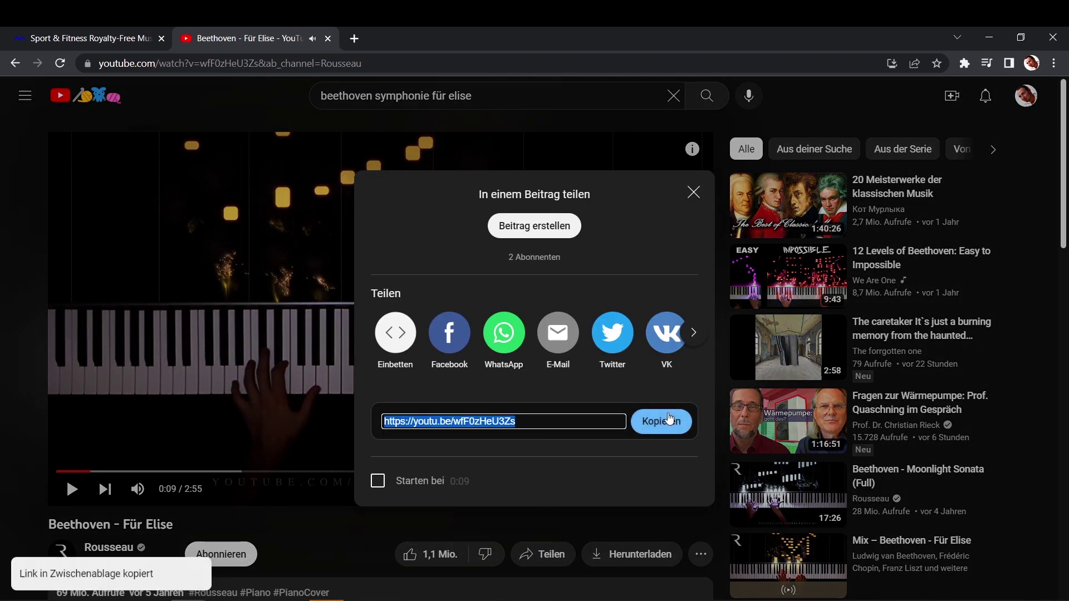
{"action": "left_click", "coordinate": [133, 49]}
{"action": "right_click", "coordinate": [412, 269]}
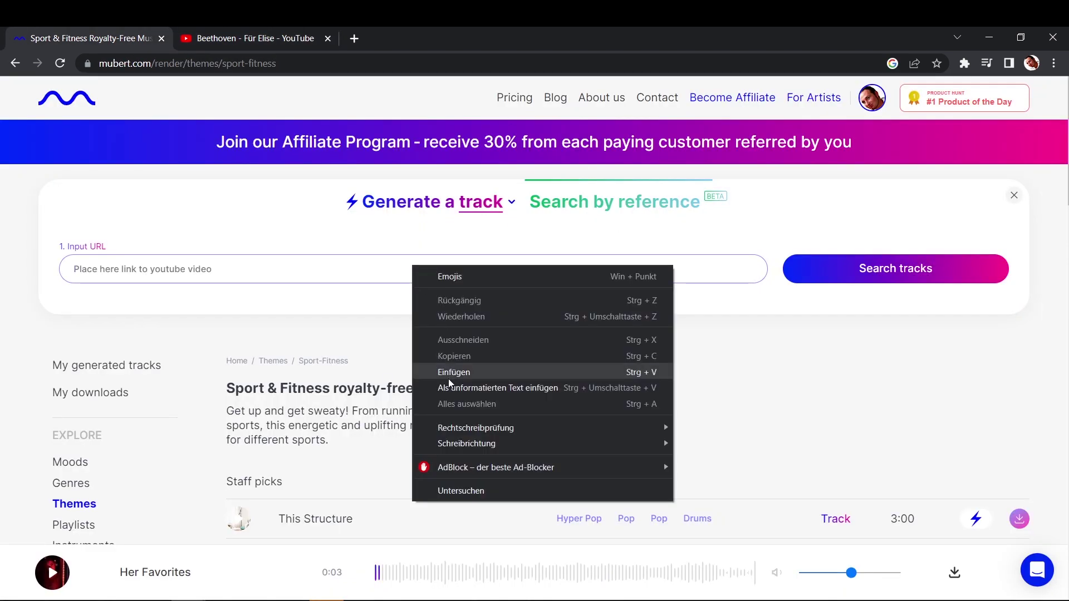
{"action": "left_click", "coordinate": [459, 375]}
{"action": "left_click", "coordinate": [896, 272]}
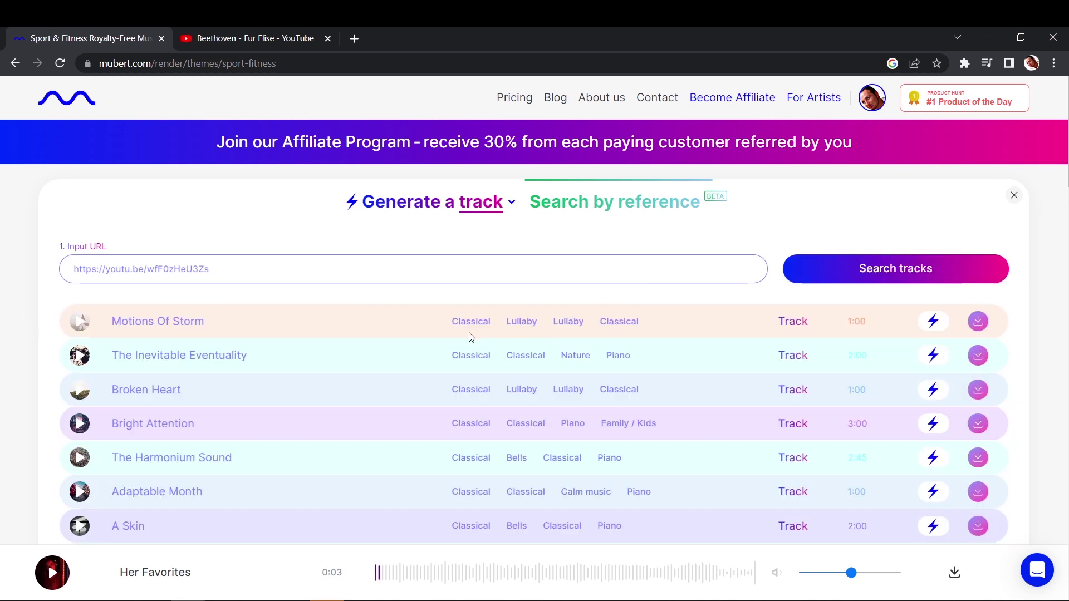
Step: Preview the found tracks Motions Of Storm and The Inevitable Eventuality, pausing each one
{"action": "scroll", "coordinate": [284, 340], "scroll_direction": "down", "scroll_amount": 1}
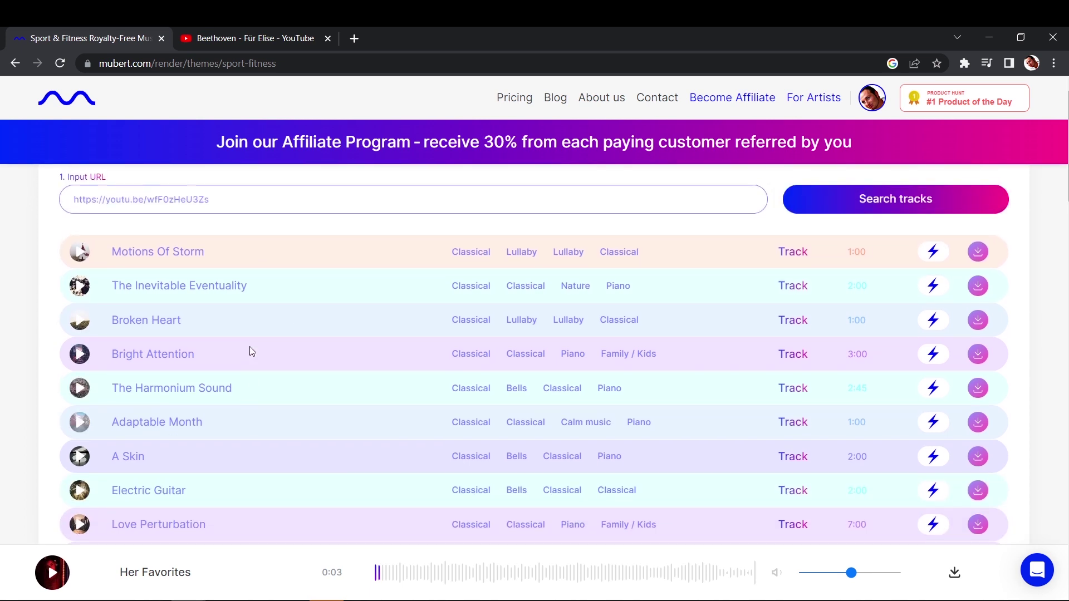
{"action": "left_click", "coordinate": [79, 252]}
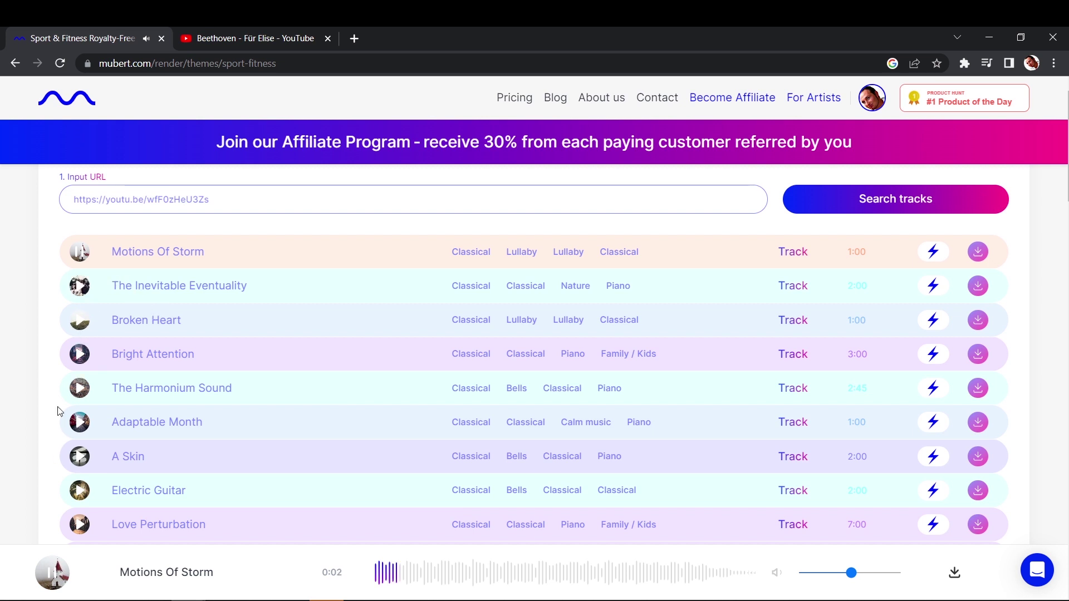
{"action": "left_click", "coordinate": [80, 262]}
{"action": "left_click", "coordinate": [81, 287]}
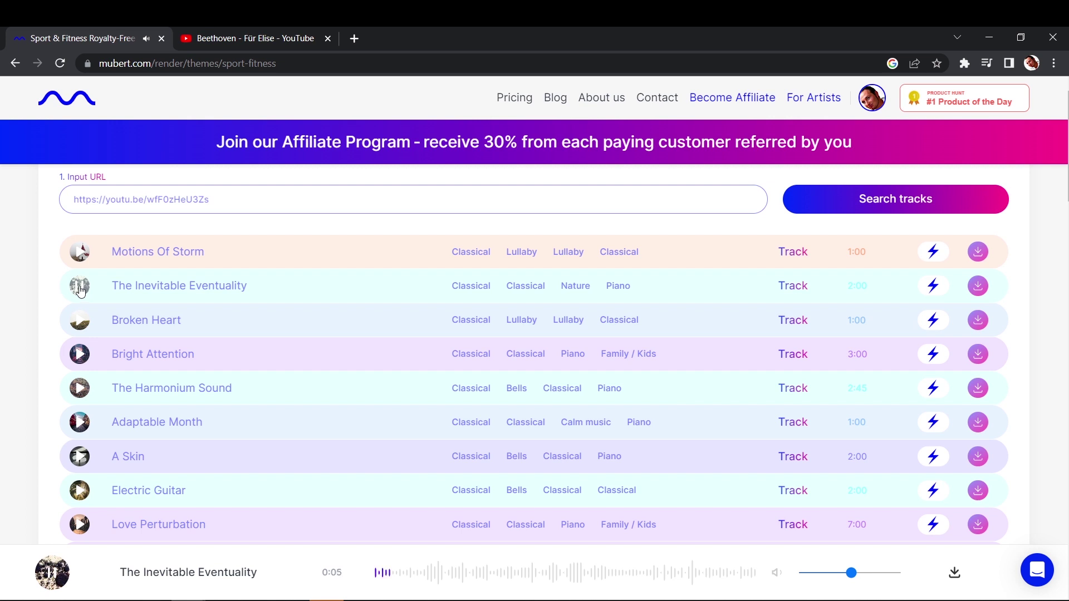
{"action": "left_click", "coordinate": [79, 286]}
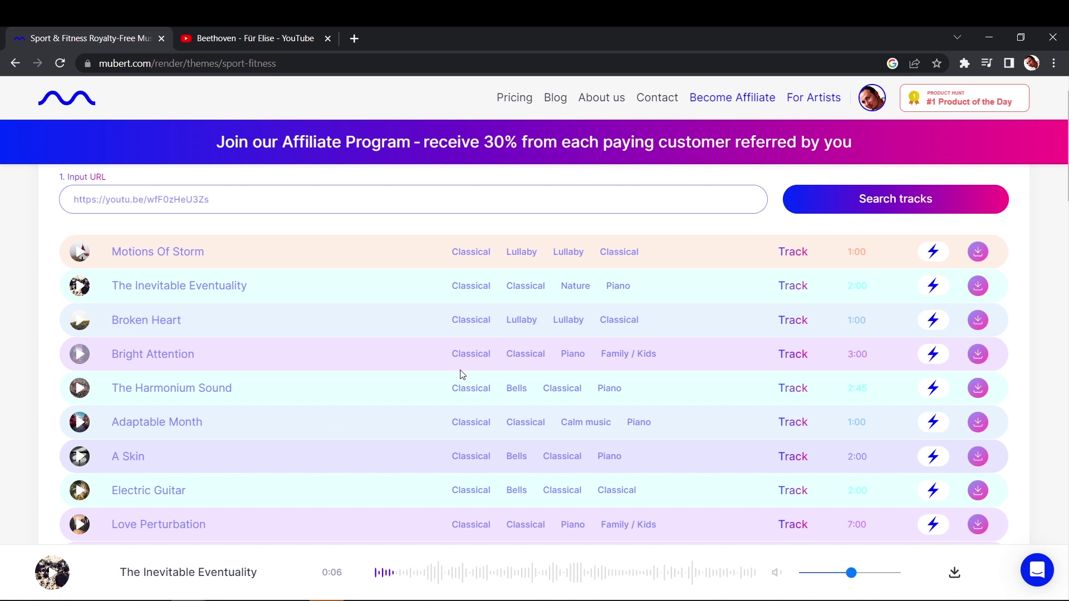
{"action": "scroll", "coordinate": [461, 375], "scroll_direction": "up", "scroll_amount": 2}
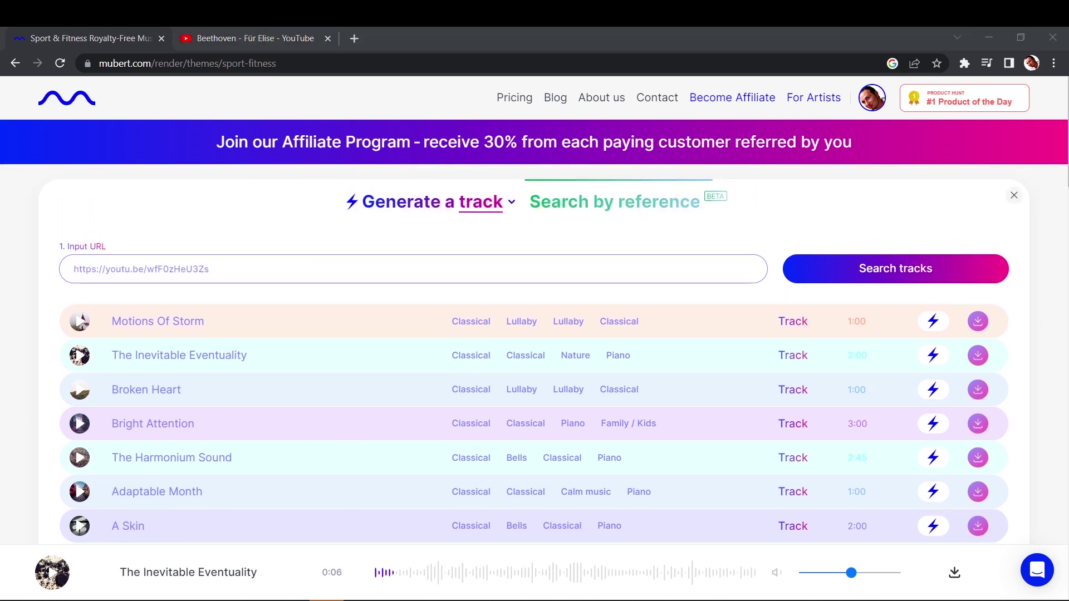
Step: Look through the account's generated tracks list and play Creatives Youtube Intro
{"action": "left_click", "coordinate": [872, 98]}
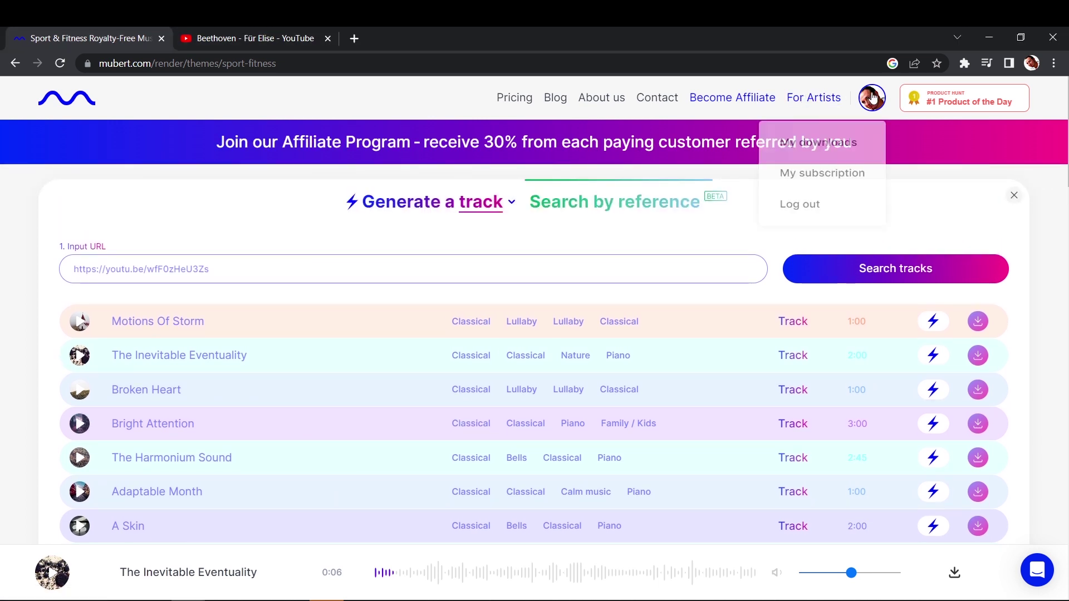
{"action": "left_click", "coordinate": [819, 147]}
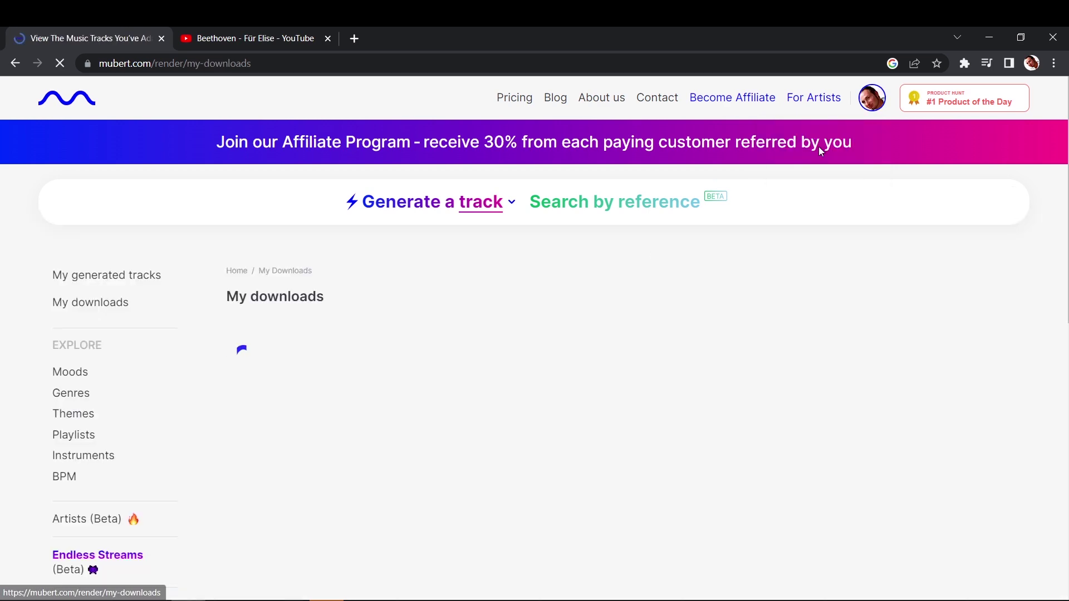
{"action": "left_click", "coordinate": [125, 276]}
{"action": "scroll", "coordinate": [649, 300], "scroll_direction": "down", "scroll_amount": 3}
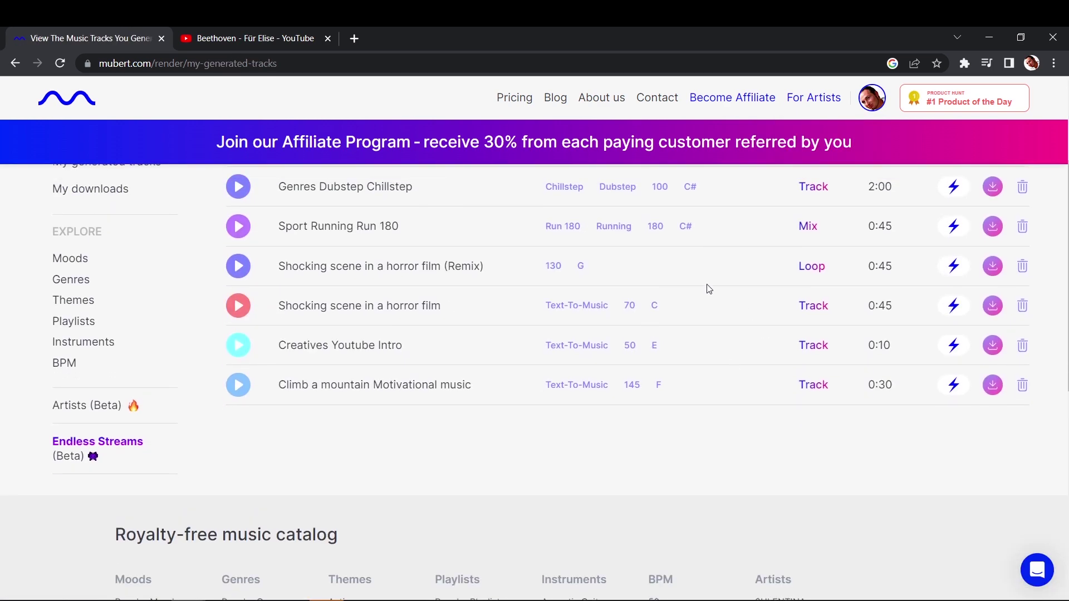
{"action": "scroll", "coordinate": [360, 289], "scroll_direction": "up", "scroll_amount": 3}
{"action": "scroll", "coordinate": [333, 297], "scroll_direction": "down", "scroll_amount": 2}
{"action": "scroll", "coordinate": [339, 295], "scroll_direction": "up", "scroll_amount": 2}
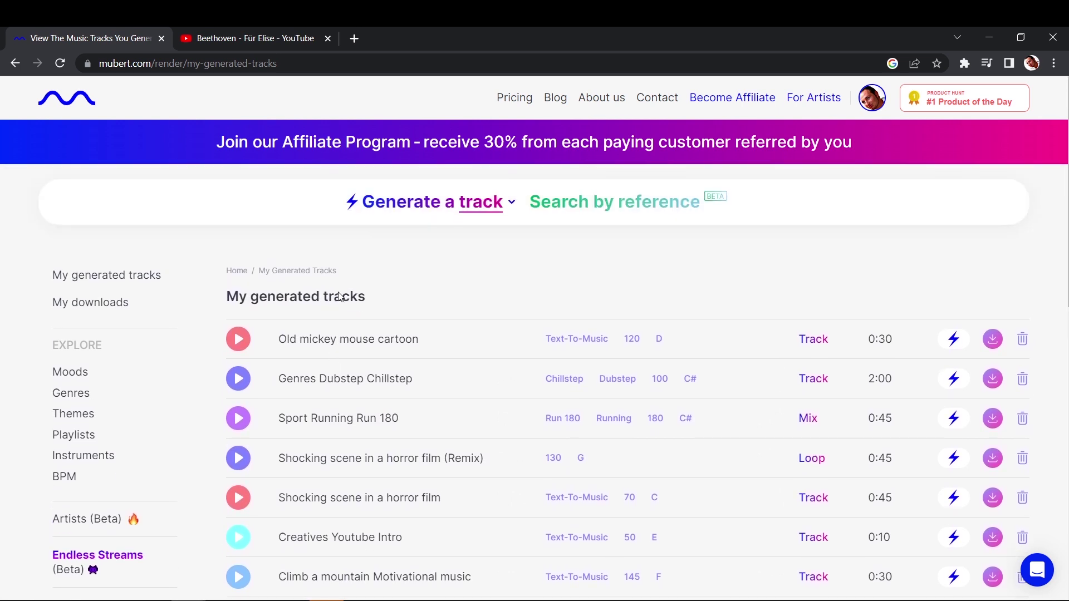
{"action": "scroll", "coordinate": [266, 460], "scroll_direction": "down", "scroll_amount": 2}
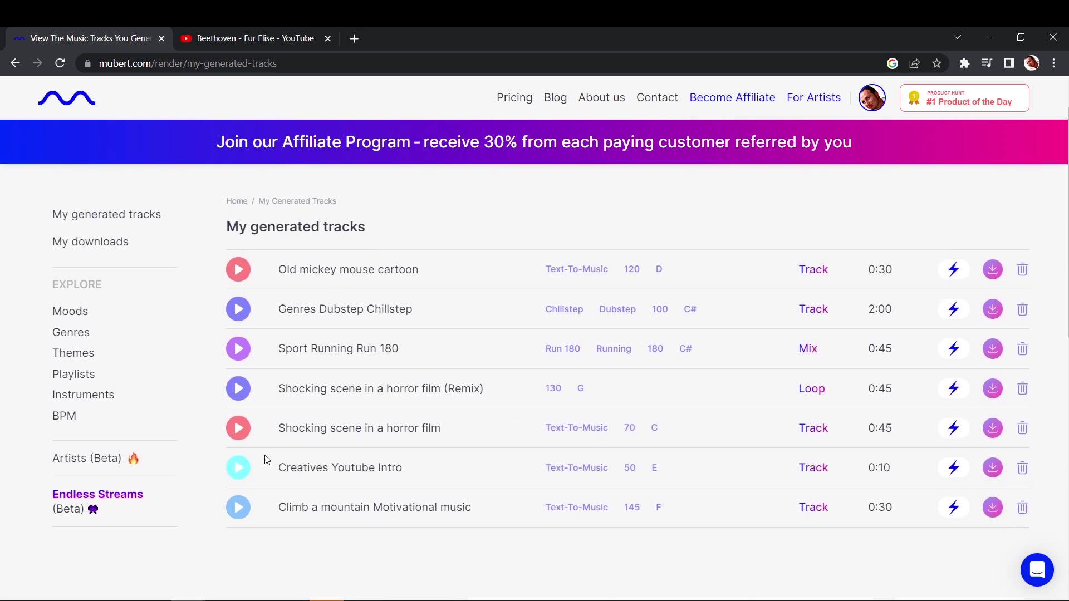
{"action": "left_click", "coordinate": [240, 470]}
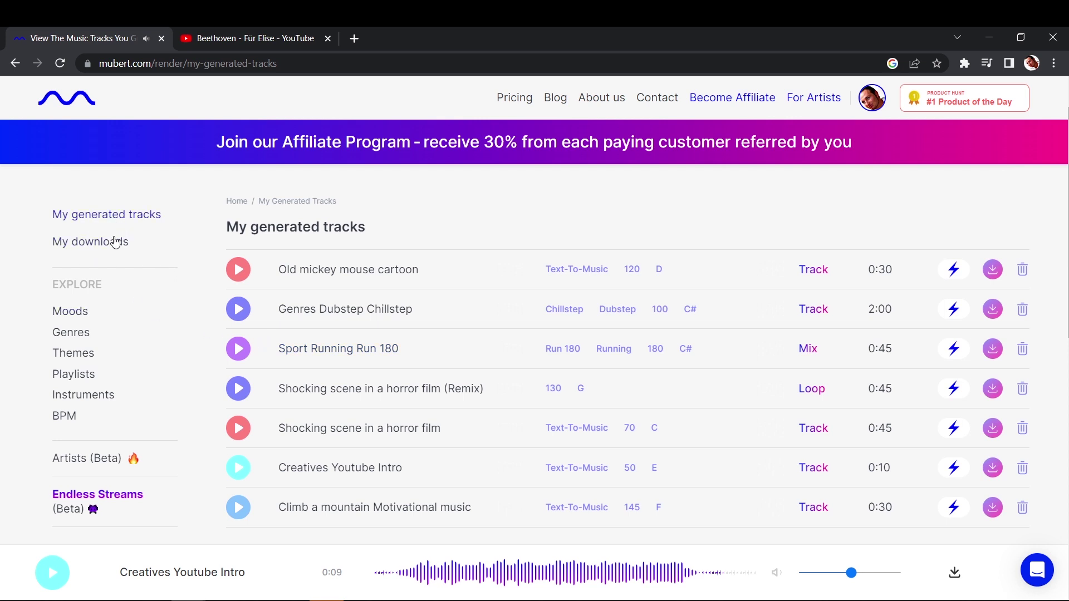
Step: Request a Genres Chill Vaporwave download from My downloads and review the platform and link fields of the channel connection form
{"action": "left_click", "coordinate": [90, 243]}
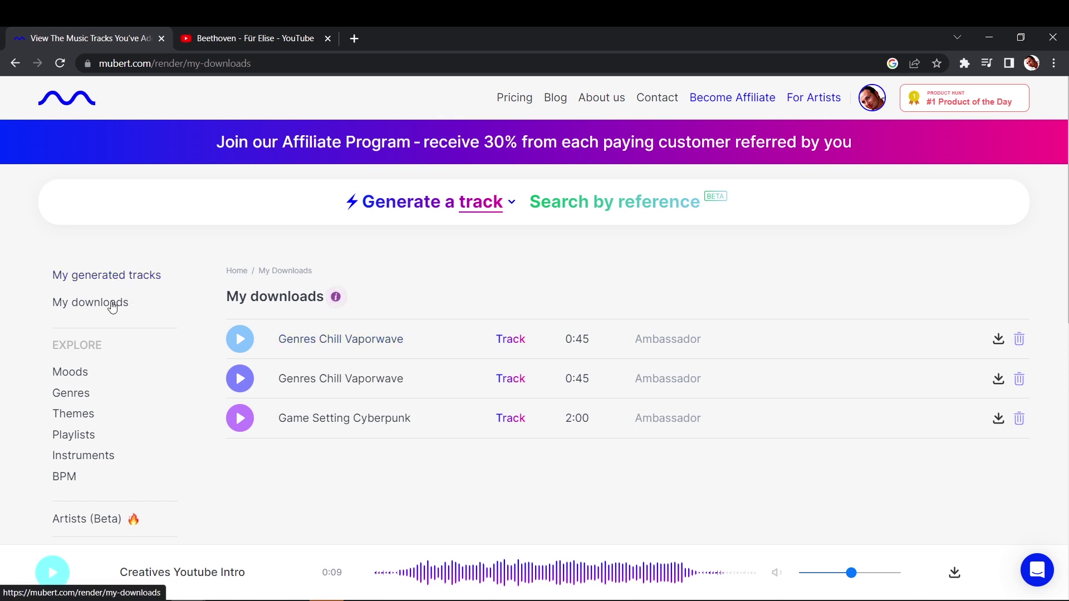
{"action": "left_click", "coordinate": [999, 379]}
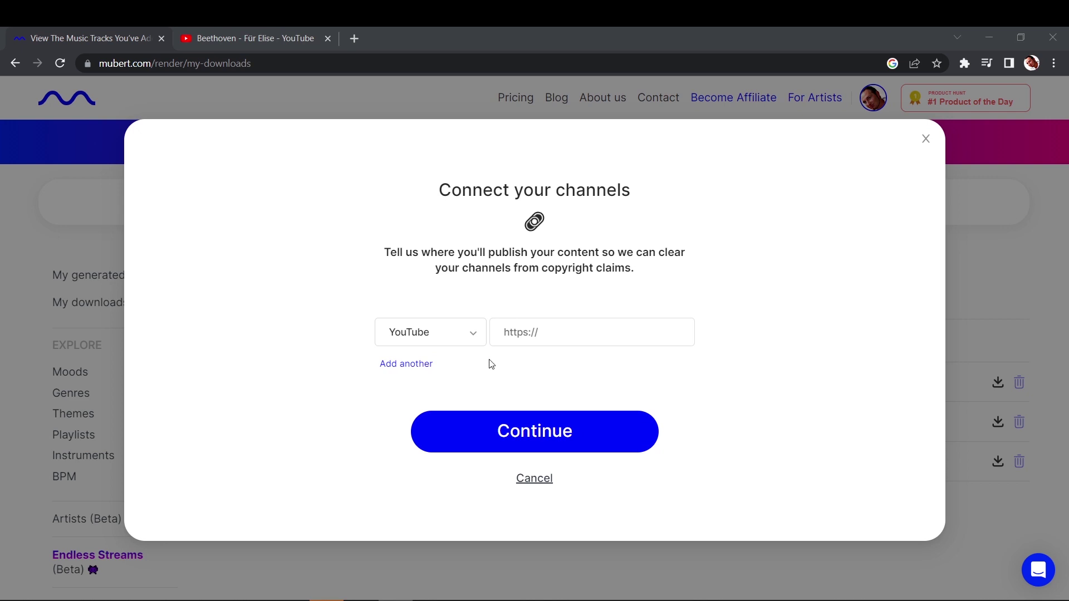
{"action": "left_click", "coordinate": [475, 345]}
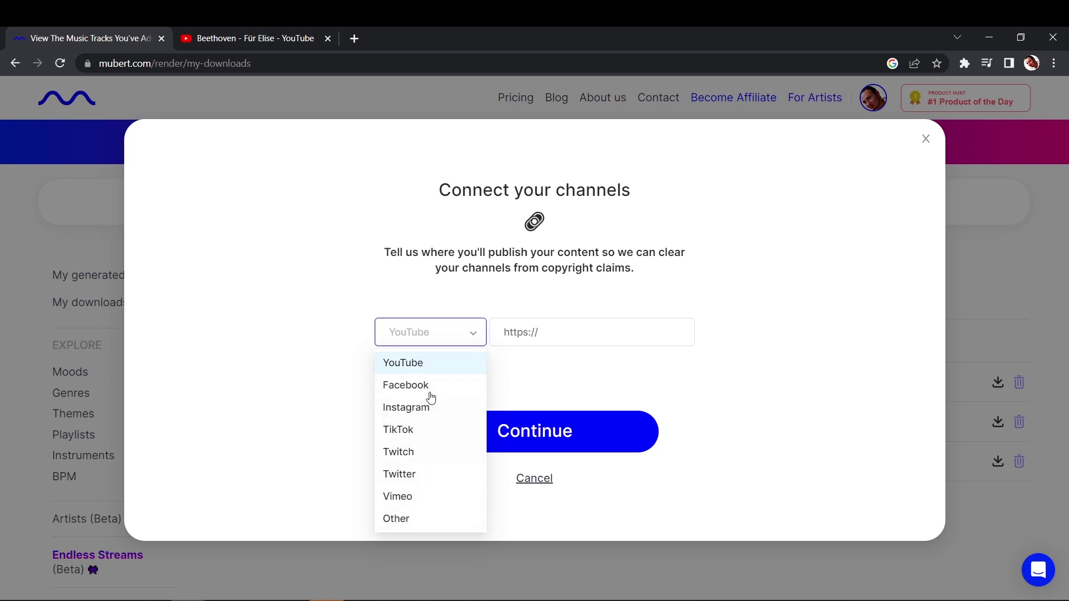
{"action": "left_click", "coordinate": [473, 338]}
{"action": "left_click", "coordinate": [571, 334]}
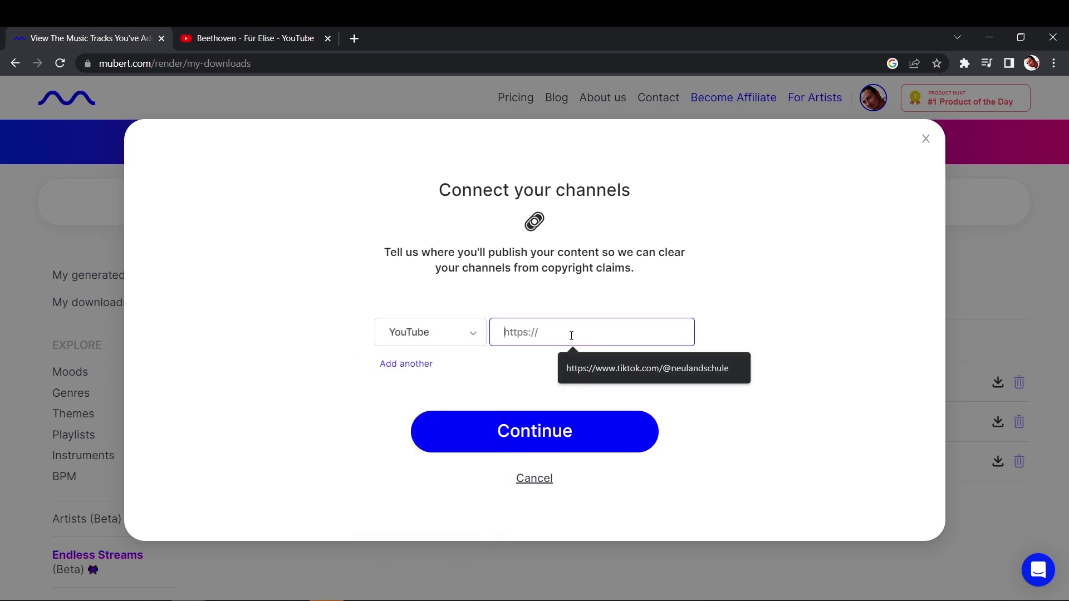
{"action": "left_click_drag", "start_coordinate": [548, 268], "coordinate": [601, 267]}
{"action": "left_click", "coordinate": [651, 295]}
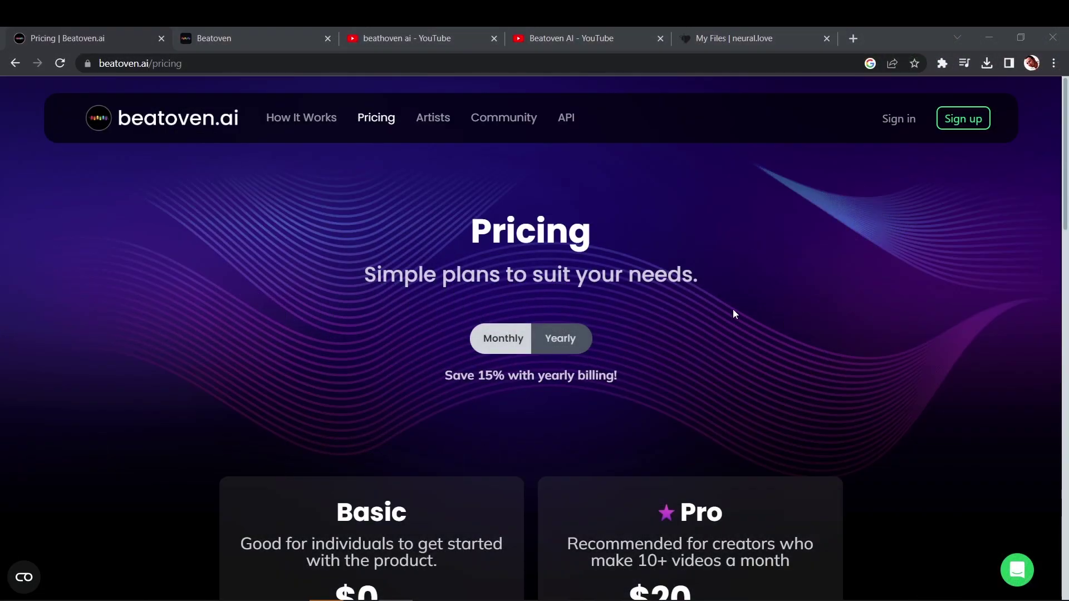
Step: On the Beatoven.ai pricing page, examine the Basic plan's features, monthly download allowance, attribution and copyright terms
{"action": "scroll", "coordinate": [462, 332], "scroll_direction": "down", "scroll_amount": 7}
{"action": "scroll", "coordinate": [318, 289], "scroll_direction": "down", "scroll_amount": 2}
{"action": "left_click_drag", "start_coordinate": [296, 269], "coordinate": [319, 269]}
{"action": "left_click_drag", "start_coordinate": [260, 301], "coordinate": [359, 306]}
{"action": "left_click_drag", "start_coordinate": [296, 344], "coordinate": [417, 349]}
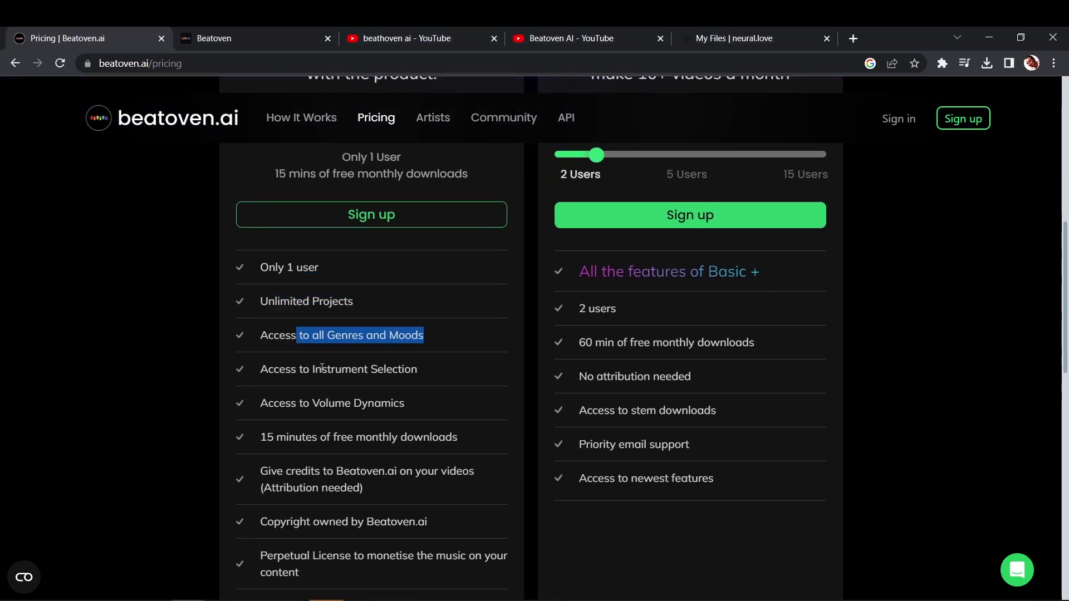
{"action": "left_click_drag", "start_coordinate": [313, 370], "coordinate": [398, 370]}
{"action": "left_click_drag", "start_coordinate": [313, 404], "coordinate": [391, 405]}
{"action": "scroll", "coordinate": [422, 375], "scroll_direction": "down", "scroll_amount": 1}
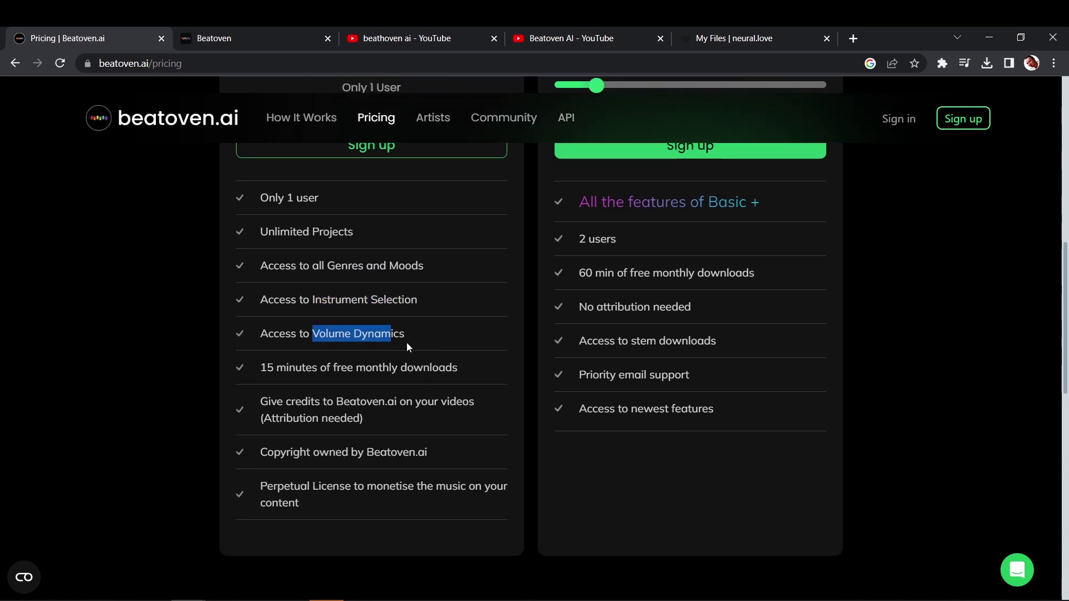
{"action": "left_click_drag", "start_coordinate": [260, 369], "coordinate": [401, 363]}
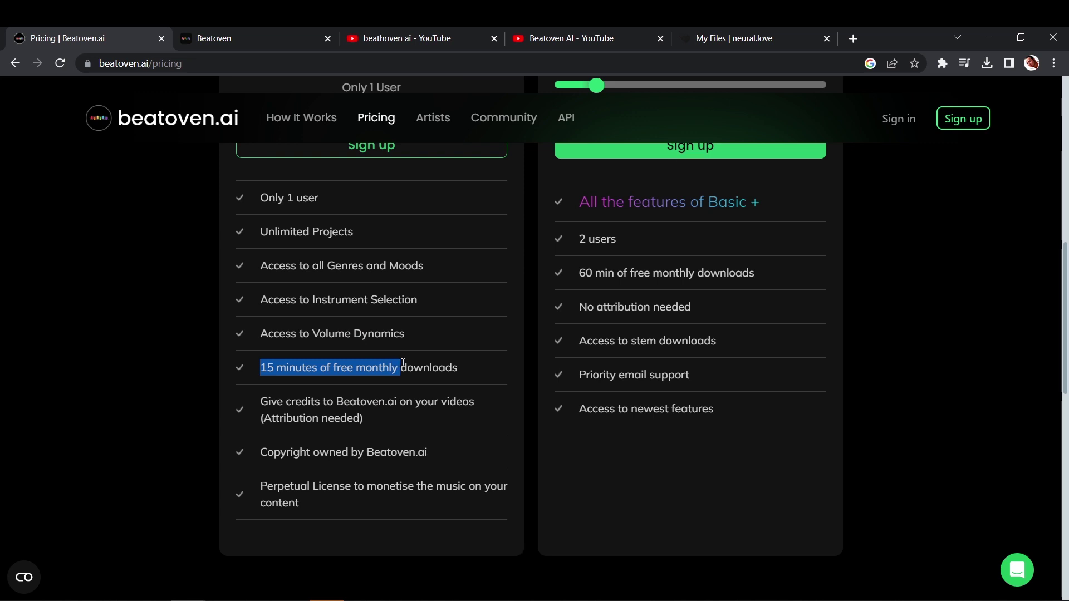
{"action": "left_click", "coordinate": [417, 411]}
{"action": "left_click_drag", "start_coordinate": [294, 455], "coordinate": [383, 454]}
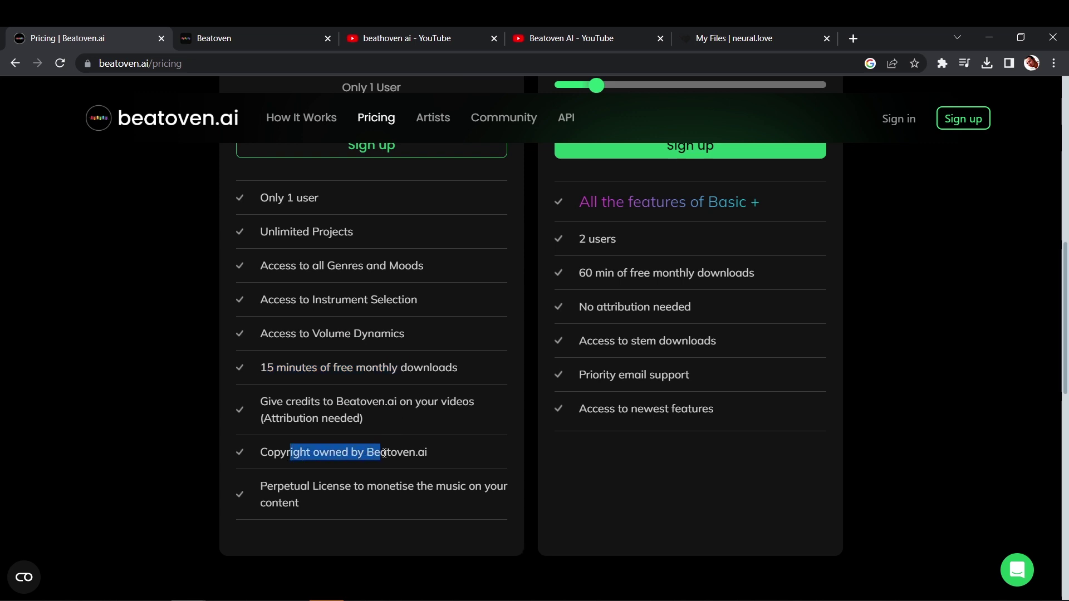
{"action": "left_click", "coordinate": [339, 425]}
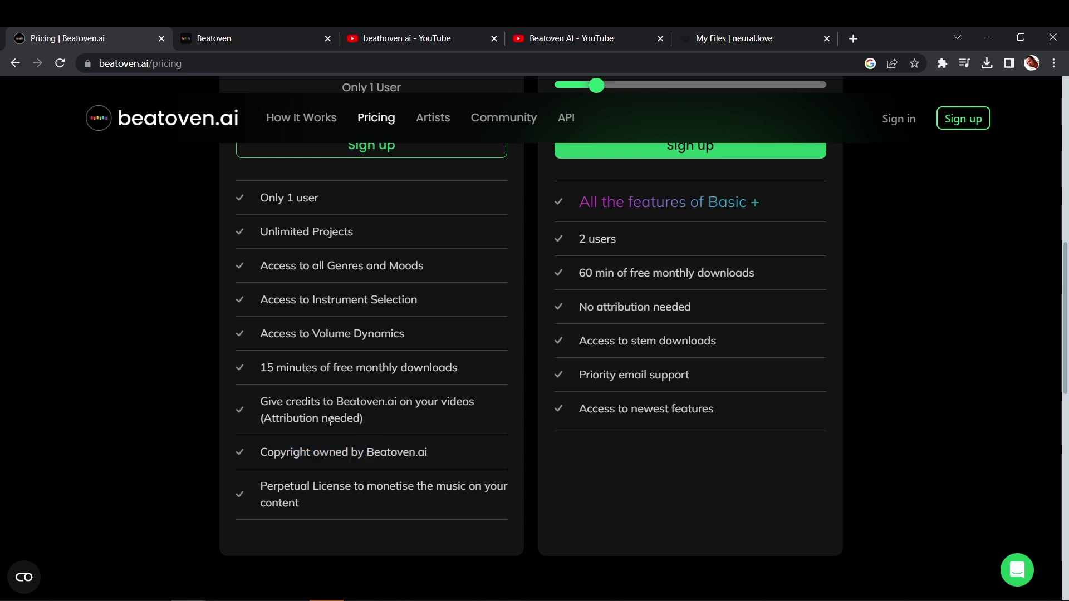
{"action": "left_click_drag", "start_coordinate": [290, 400], "coordinate": [389, 403]}
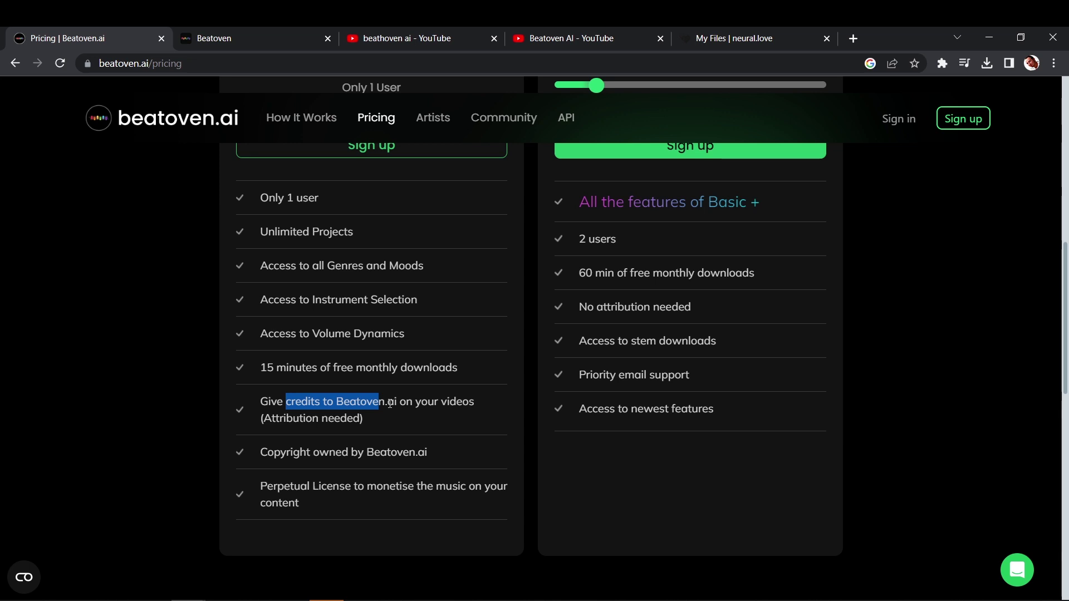
{"action": "left_click_drag", "start_coordinate": [286, 402], "coordinate": [320, 401]}
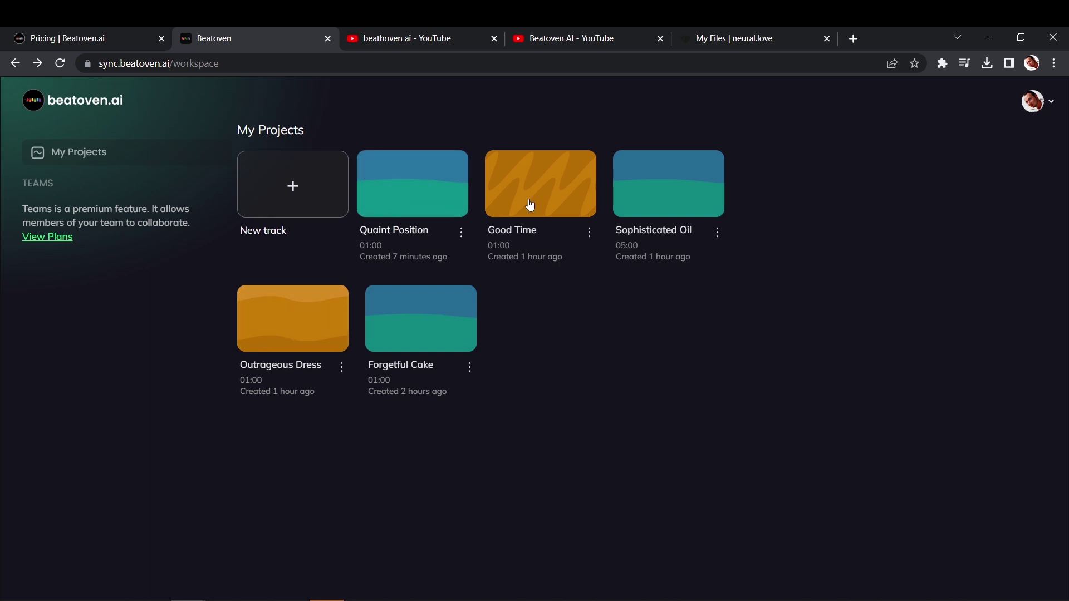
Step: Create a new track titled Fluffy Religion with a 01:00 duration and a Medium tempo
{"action": "left_click", "coordinate": [293, 186]}
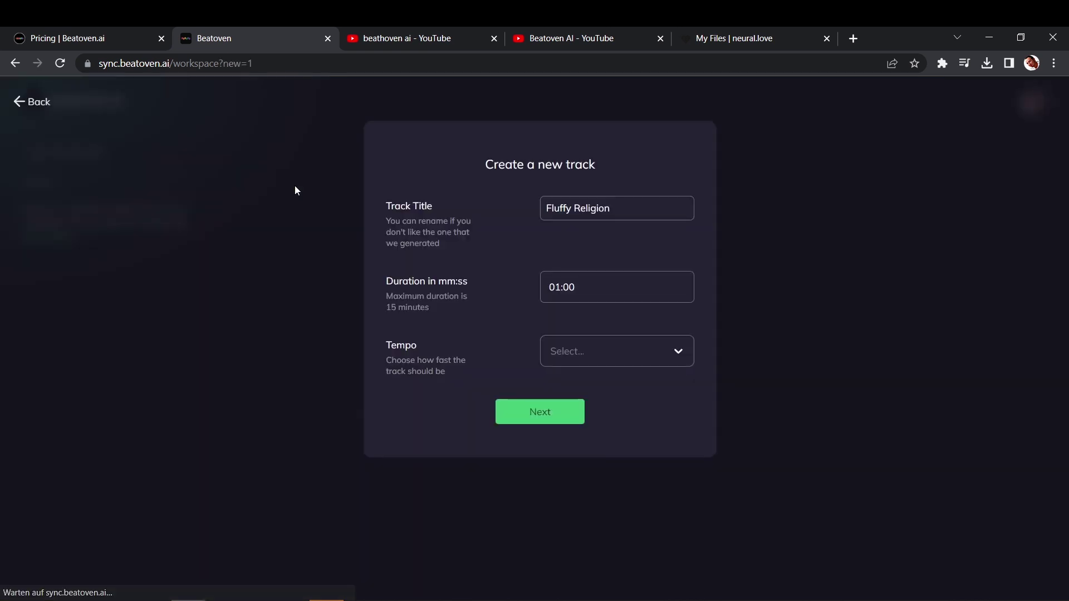
{"action": "double_click", "coordinate": [611, 196]}
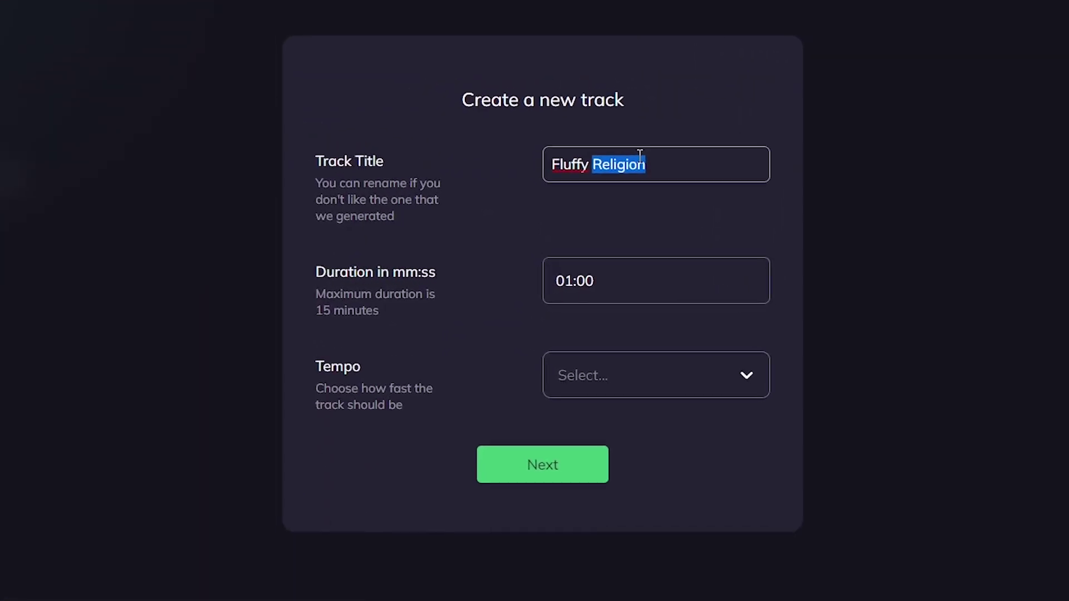
{"action": "left_click", "coordinate": [631, 201]}
{"action": "left_click", "coordinate": [591, 284]}
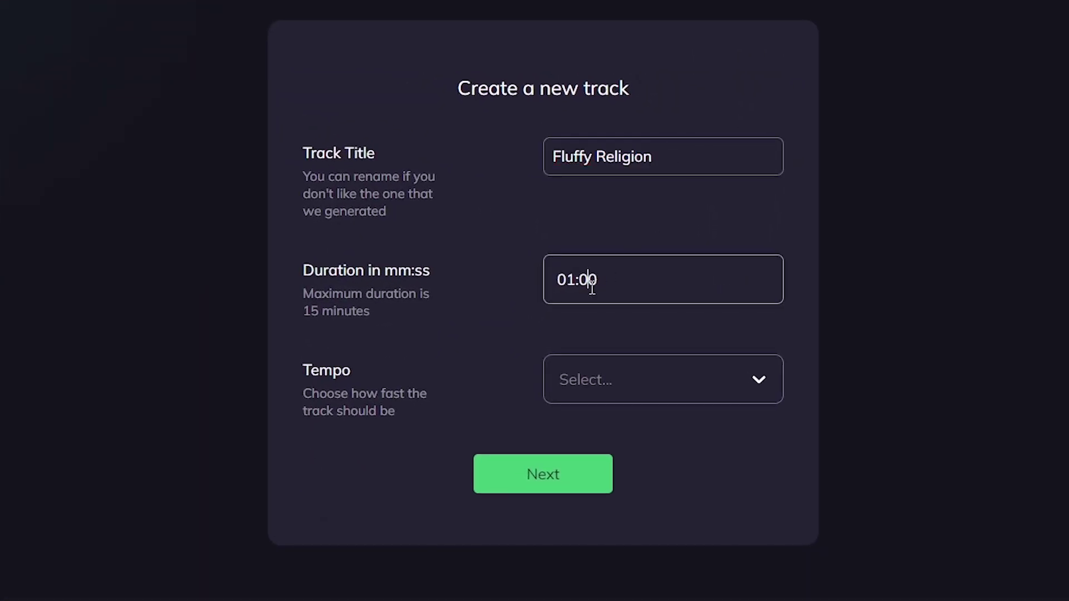
{"action": "left_click", "coordinate": [568, 281]}
{"action": "left_click", "coordinate": [623, 381]}
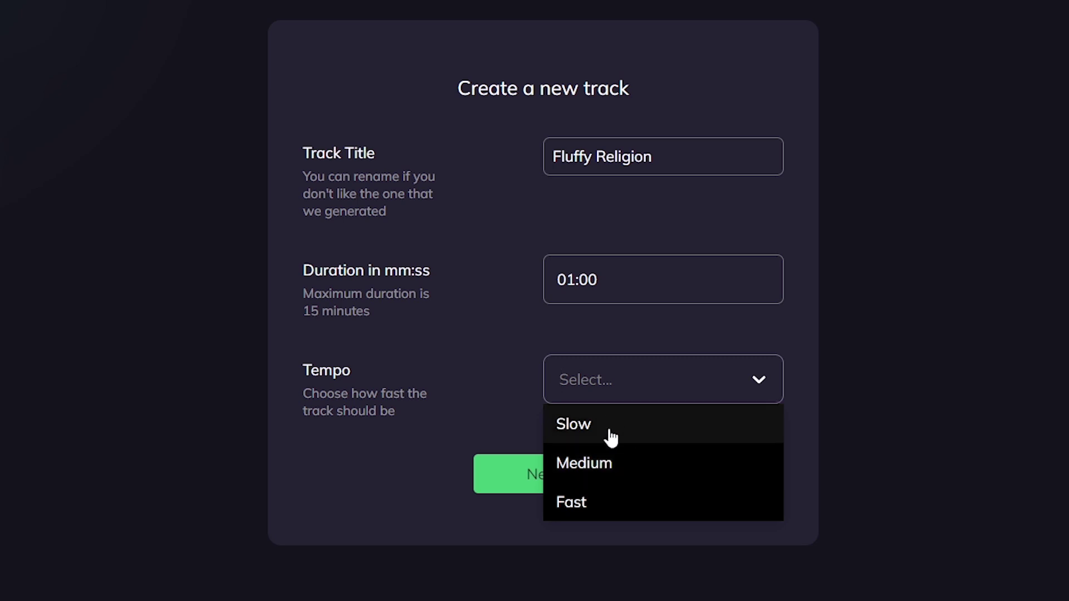
{"action": "left_click", "coordinate": [617, 465]}
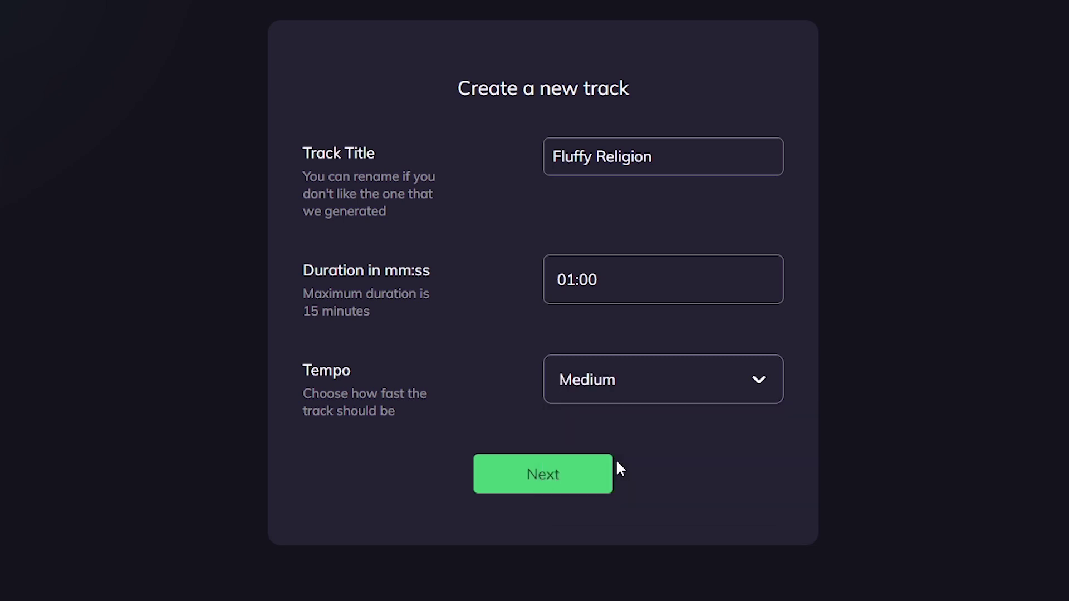
{"action": "left_click", "coordinate": [541, 477]}
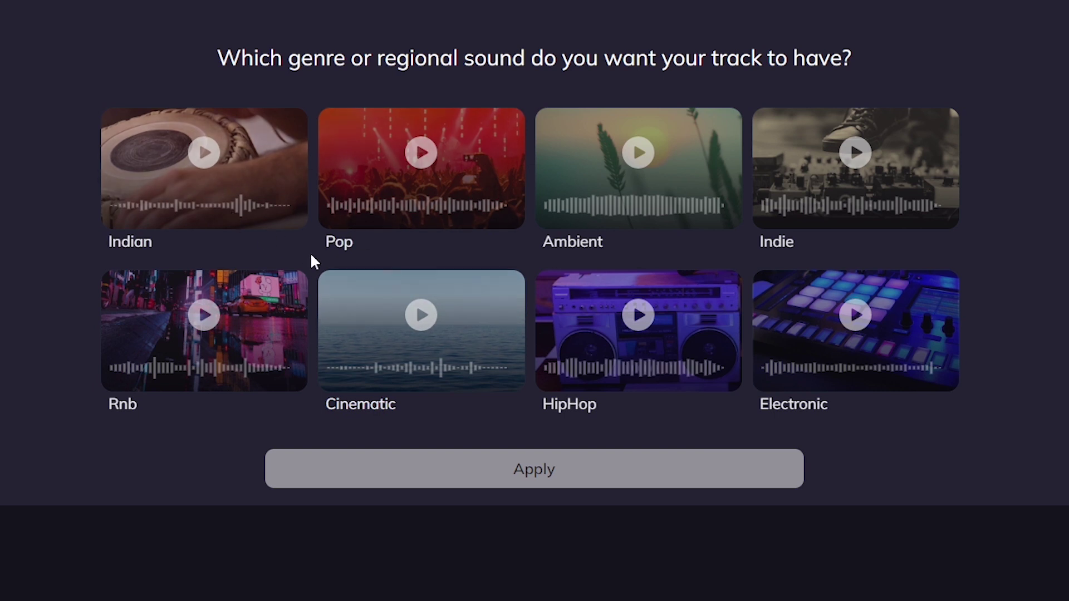
Step: Preview the Pop and Electronic genre samples and apply Cinematic as the track's genre
{"action": "left_click", "coordinate": [420, 163]}
{"action": "left_click", "coordinate": [420, 163]}
{"action": "left_click", "coordinate": [863, 326]}
{"action": "left_click", "coordinate": [857, 316]}
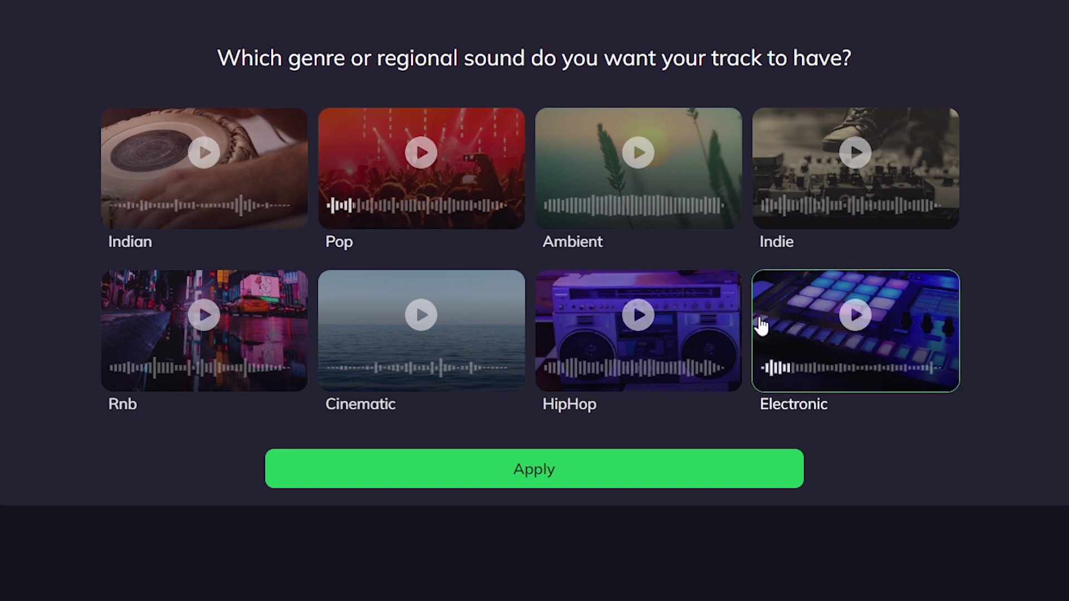
{"action": "left_click", "coordinate": [461, 479]}
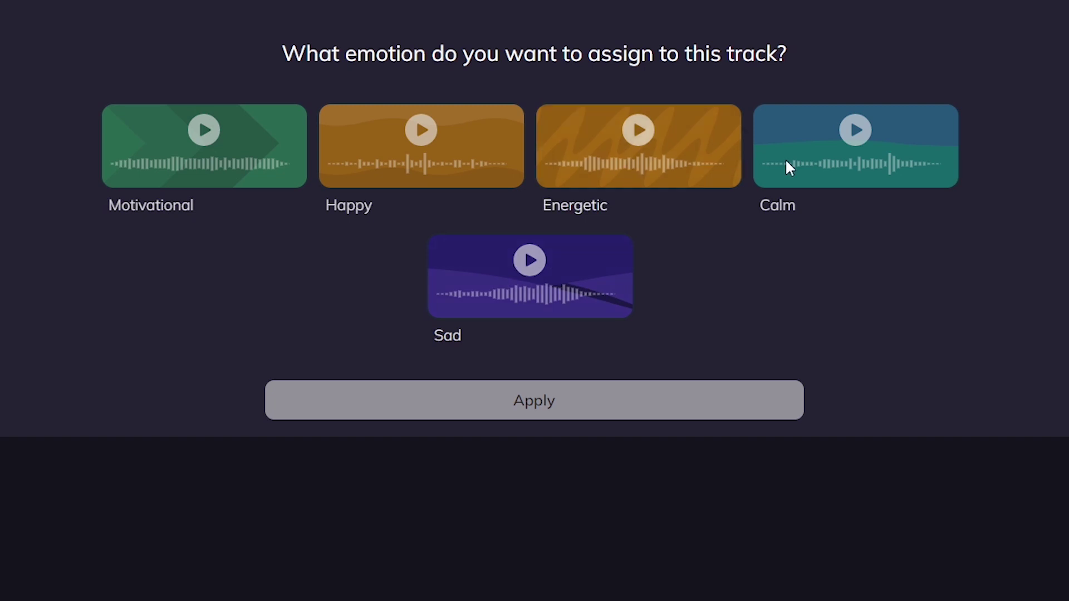
Step: Preview the Calm emotion sample, choose Motivational as the track's emotion and apply it to compose the track
{"action": "left_click", "coordinate": [855, 131]}
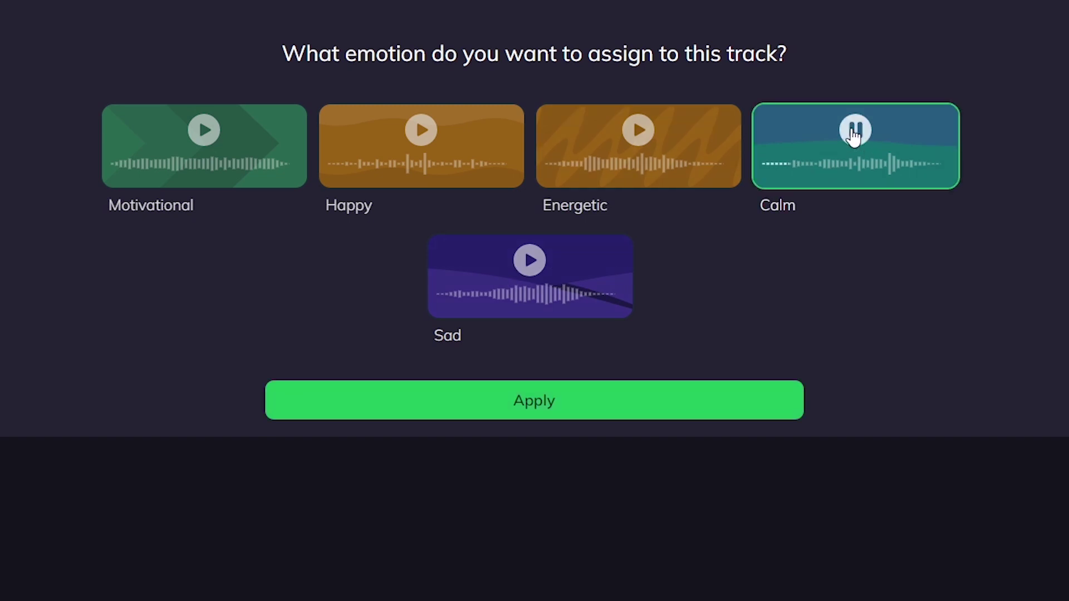
{"action": "left_click", "coordinate": [255, 166]}
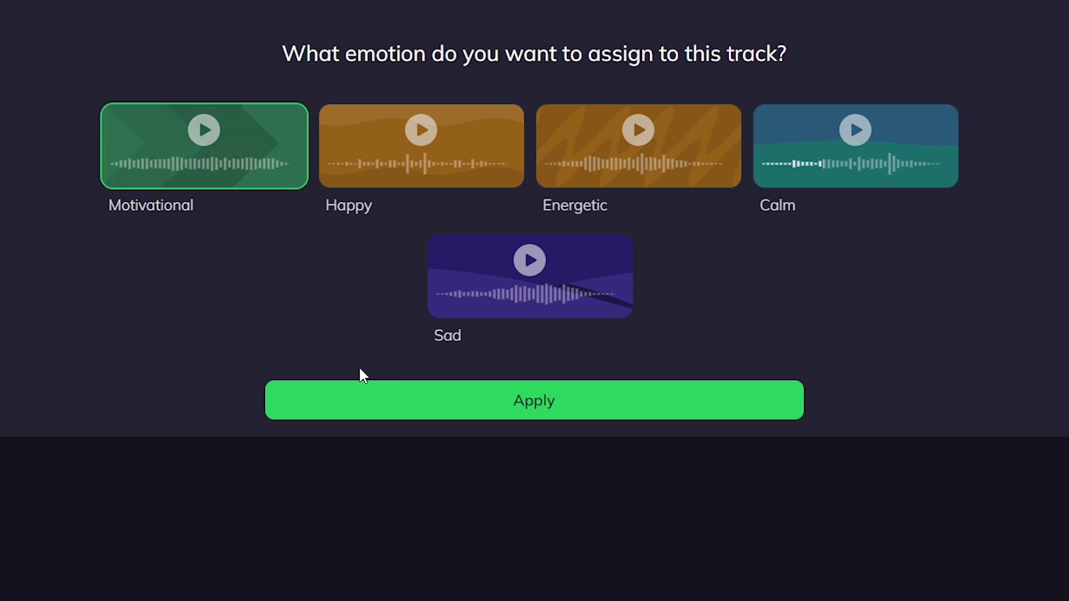
{"action": "left_click", "coordinate": [494, 401]}
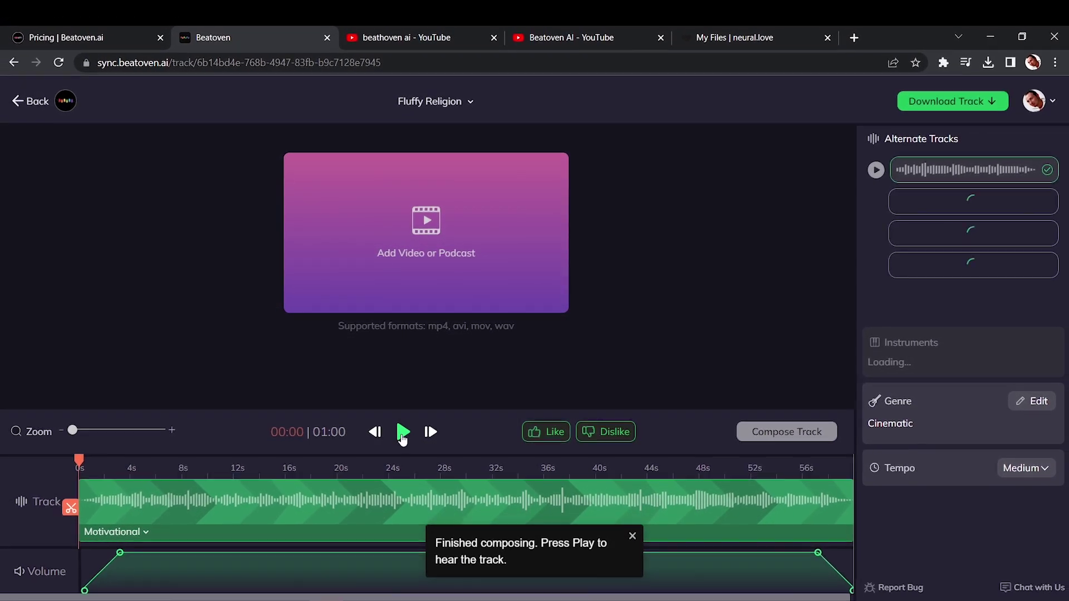
Step: Play the opening seconds of the composed track and add volume curve points at about 7 s and 21 s
{"action": "left_click", "coordinate": [403, 434]}
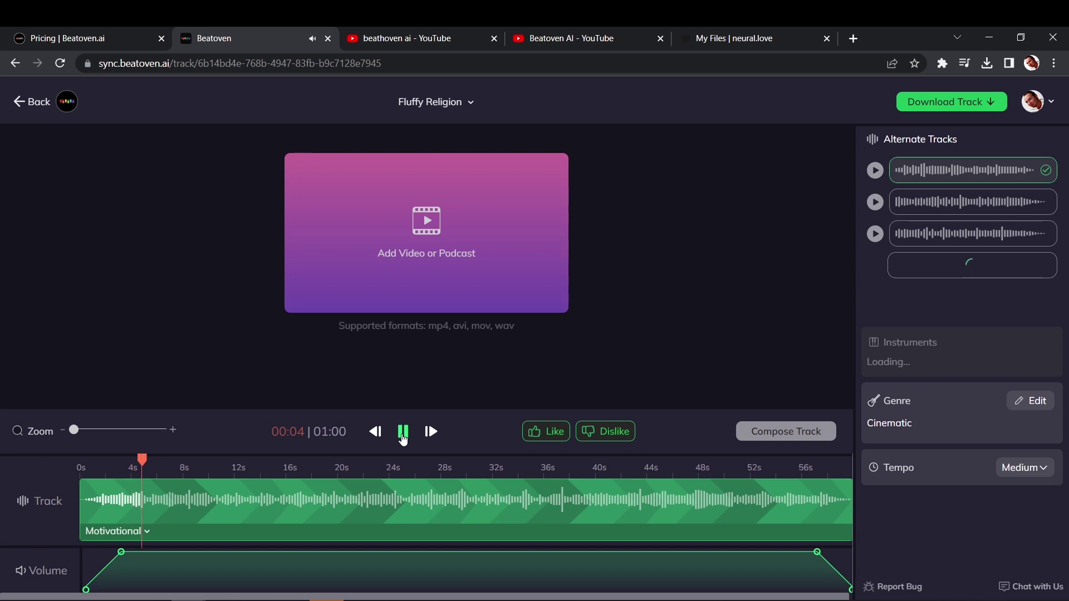
{"action": "left_click", "coordinate": [403, 438]}
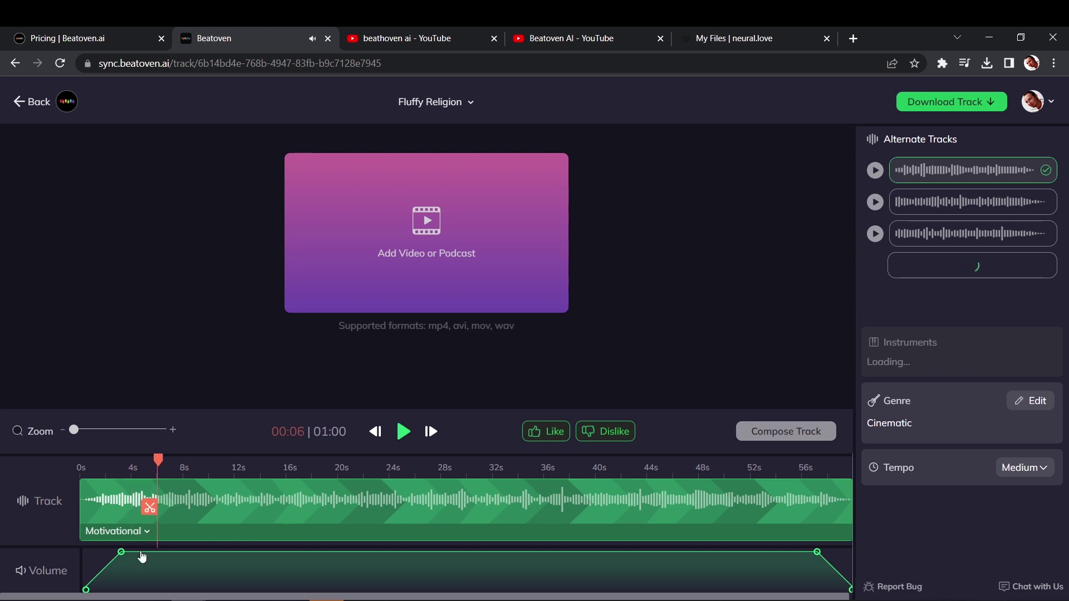
{"action": "left_click_drag", "start_coordinate": [162, 553], "coordinate": [356, 551]}
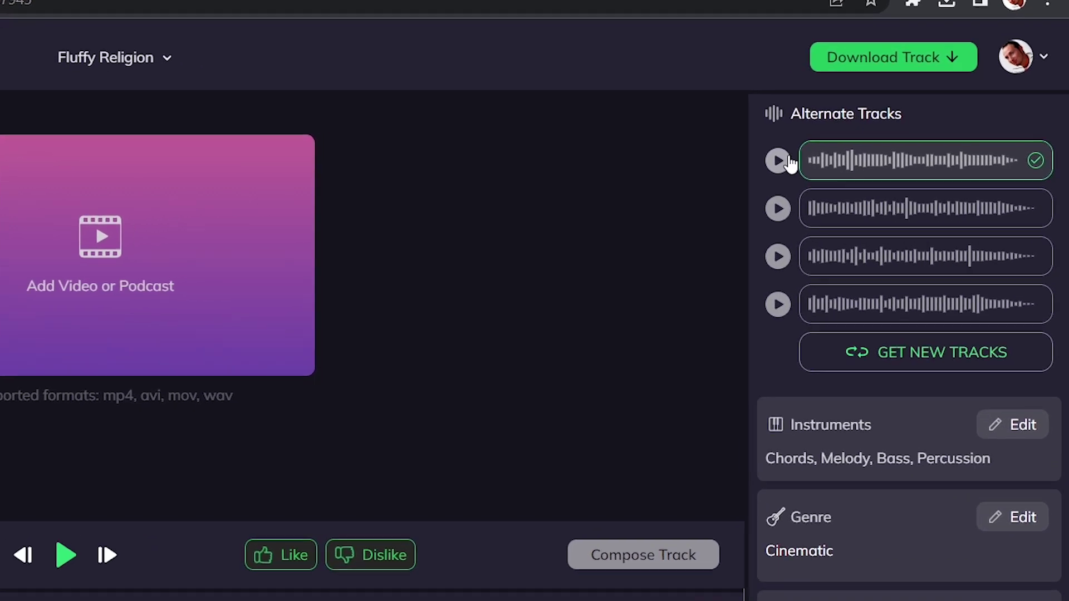
Step: Preview each of the four alternate tracks in turn, pausing each one
{"action": "left_click", "coordinate": [784, 161]}
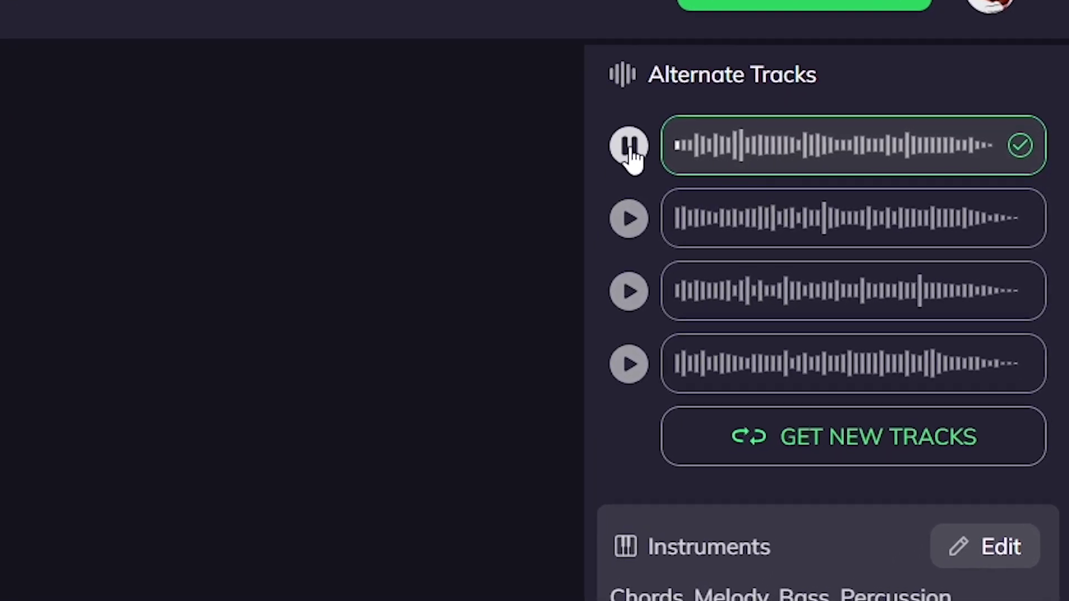
{"action": "left_click", "coordinate": [594, 144]}
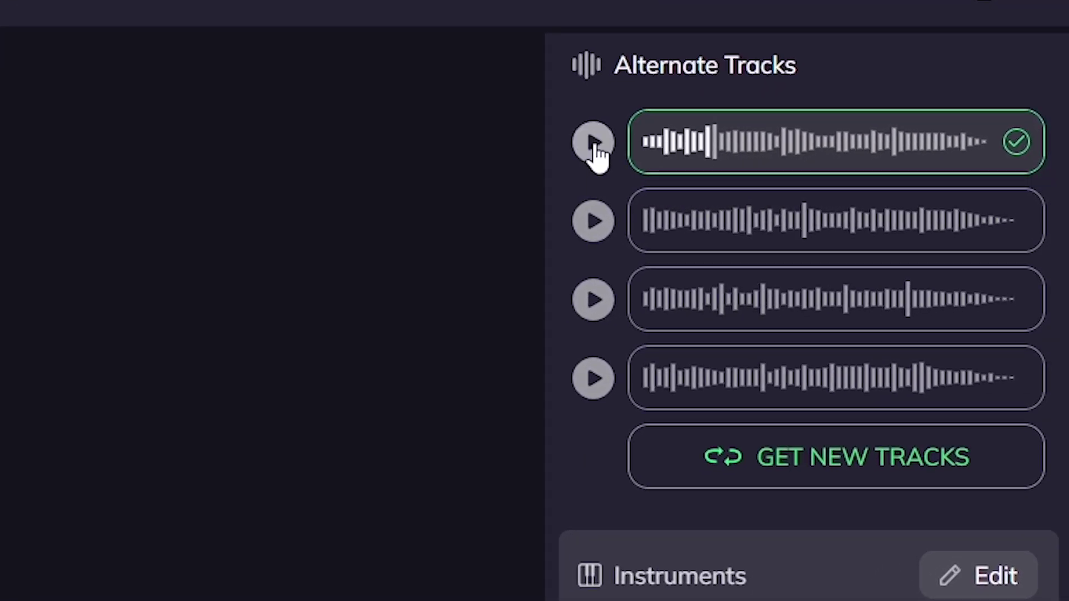
{"action": "left_click", "coordinate": [595, 225]}
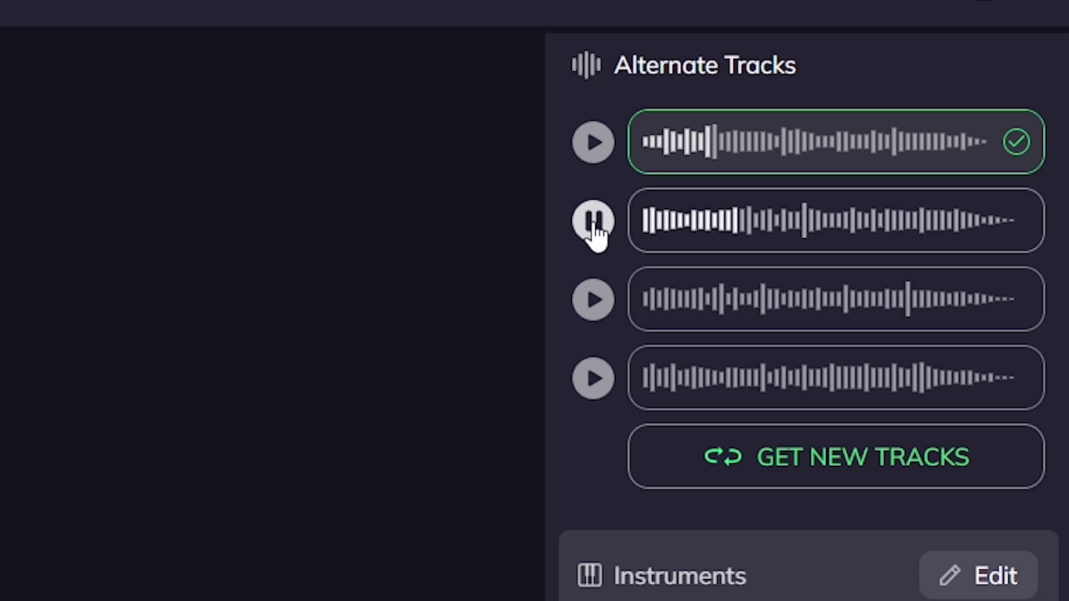
{"action": "left_click", "coordinate": [594, 230]}
{"action": "left_click", "coordinate": [592, 305]}
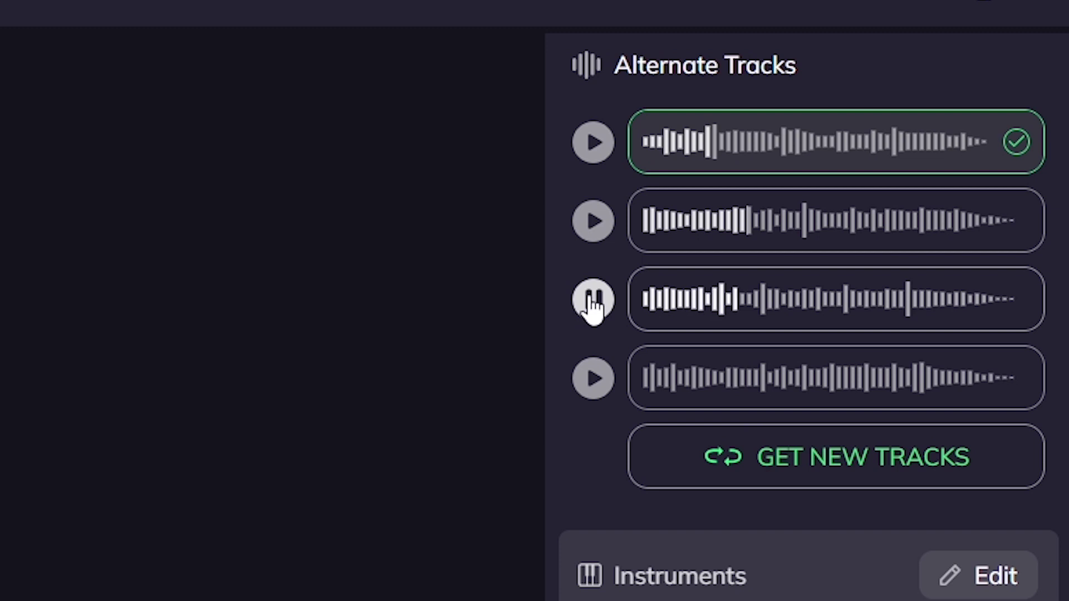
{"action": "left_click", "coordinate": [593, 305]}
{"action": "left_click", "coordinate": [593, 381]}
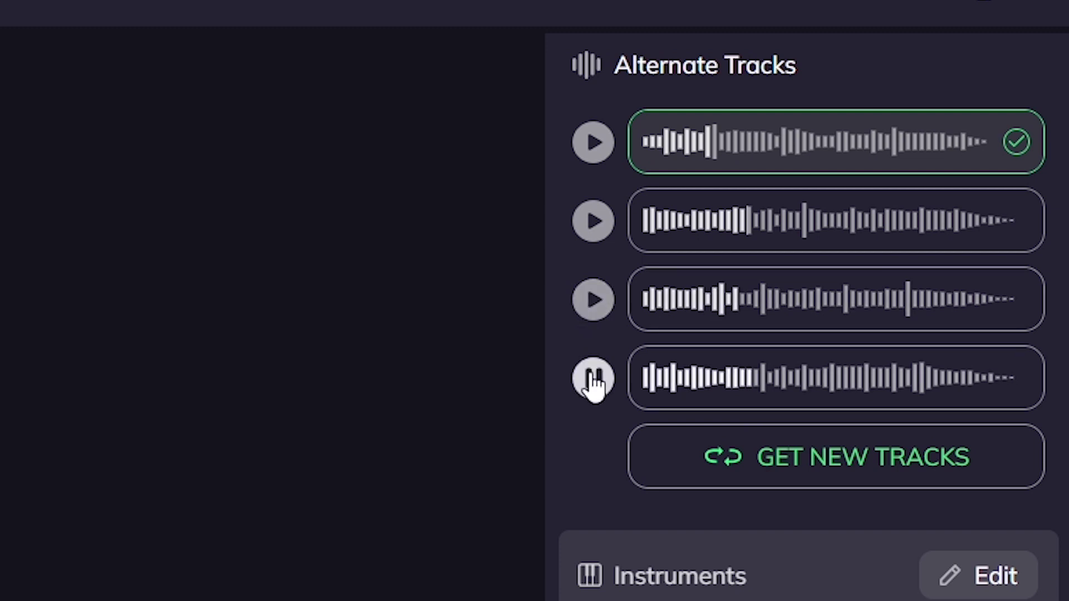
{"action": "left_click", "coordinate": [593, 381]}
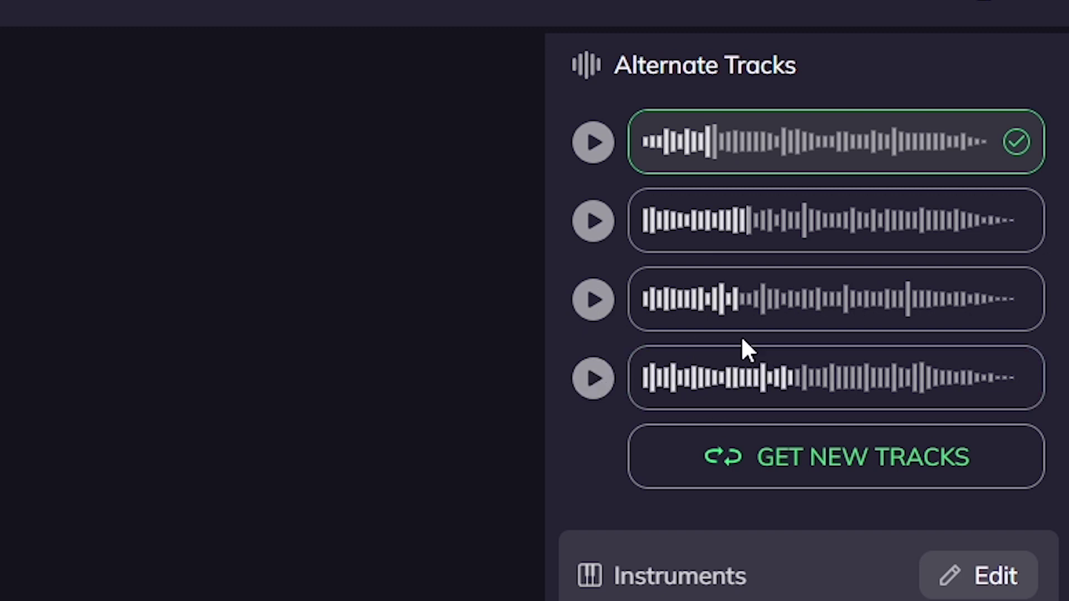
Step: Select the fourth alternate track for the project and play its opening seconds
{"action": "left_click", "coordinate": [782, 388]}
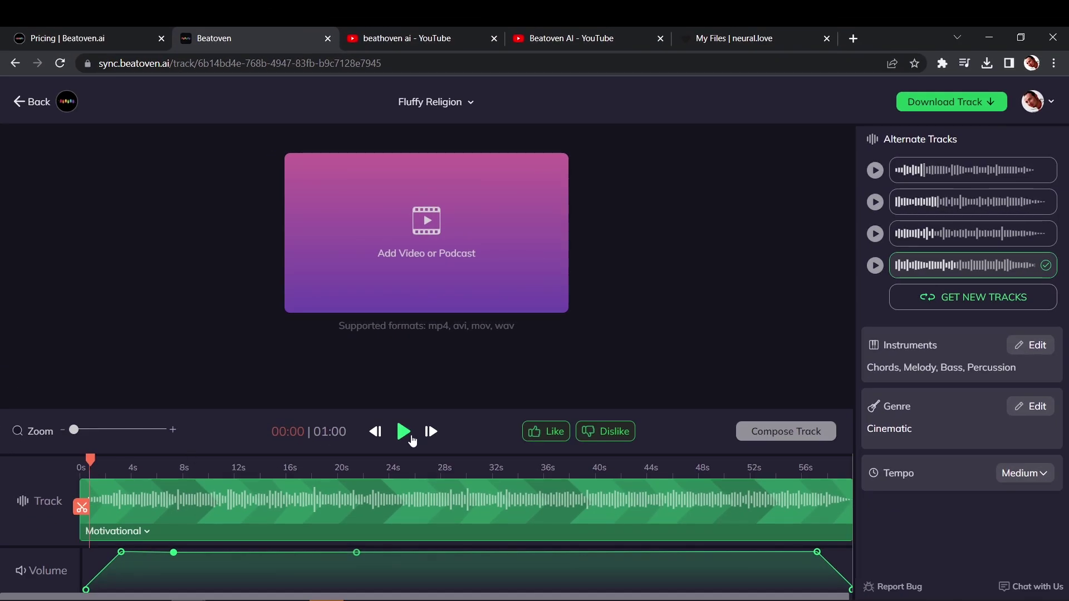
{"action": "left_click", "coordinate": [410, 438]}
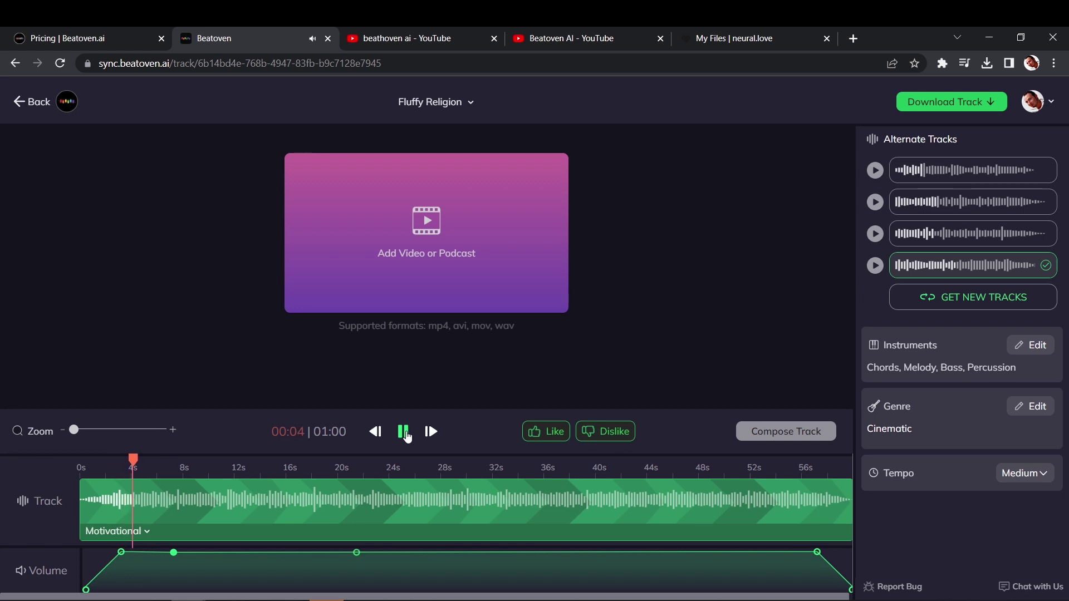
{"action": "left_click", "coordinate": [405, 433]}
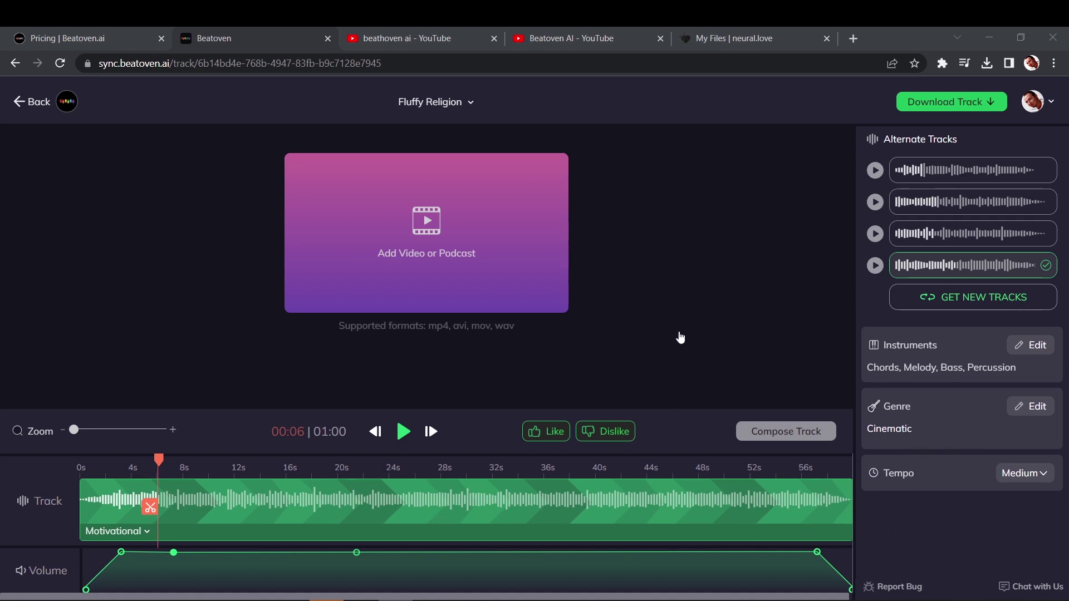
Step: Open the track's instrument selection and preview the Chords, Melody and Percussion samples
{"action": "left_click", "coordinate": [1024, 346]}
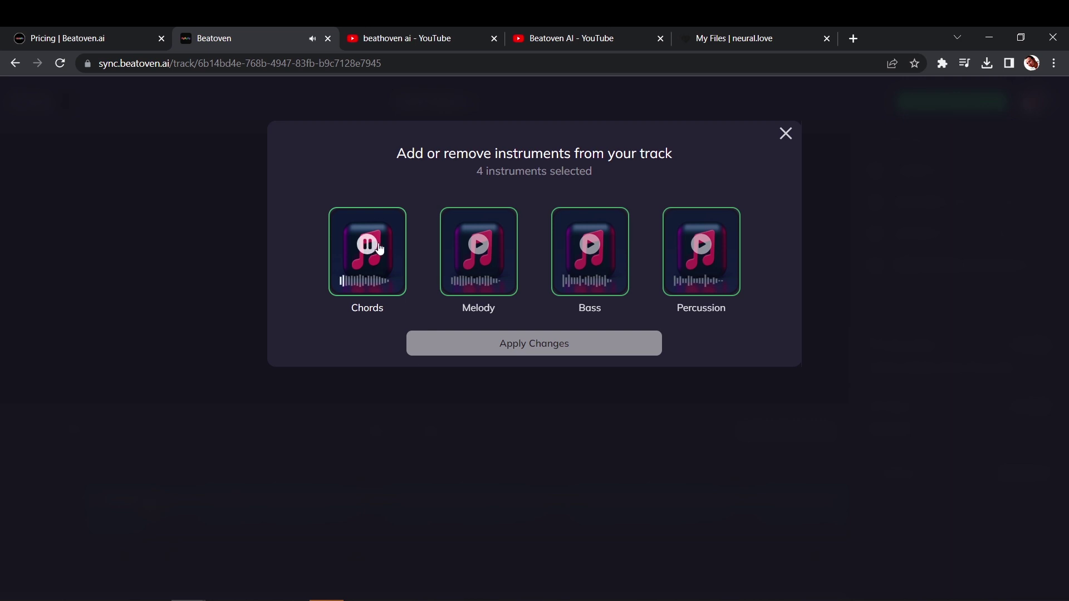
{"action": "left_click", "coordinate": [478, 245]}
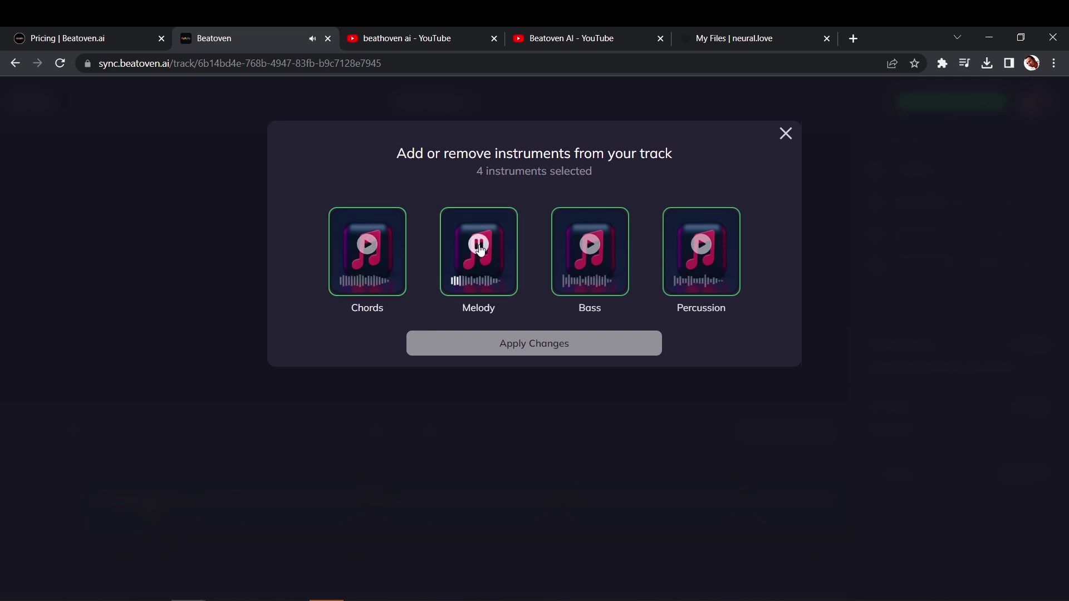
{"action": "left_click", "coordinate": [479, 245]}
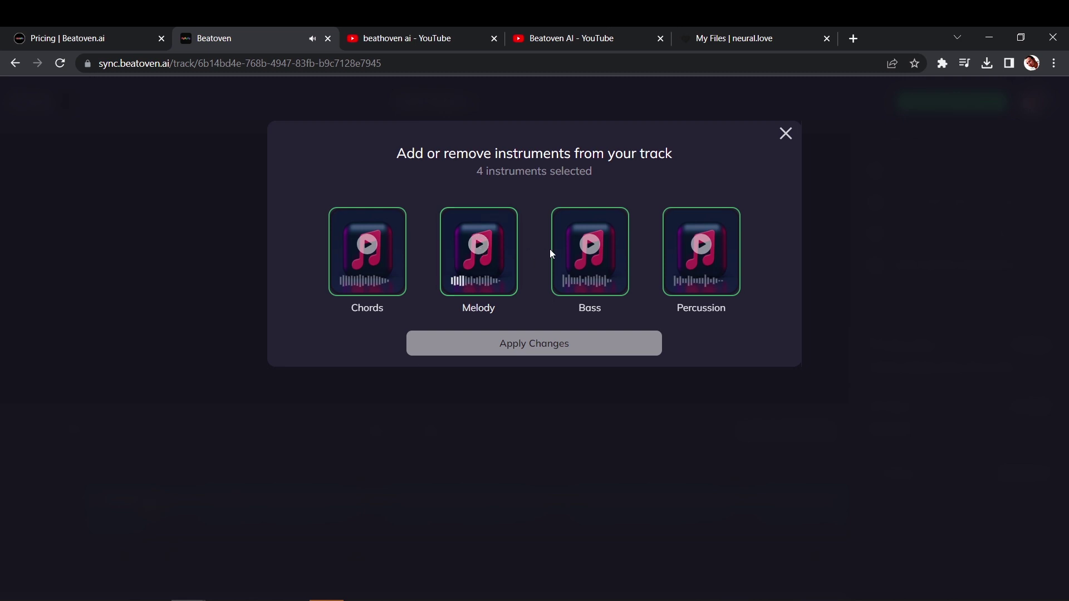
{"action": "left_click", "coordinate": [705, 246]}
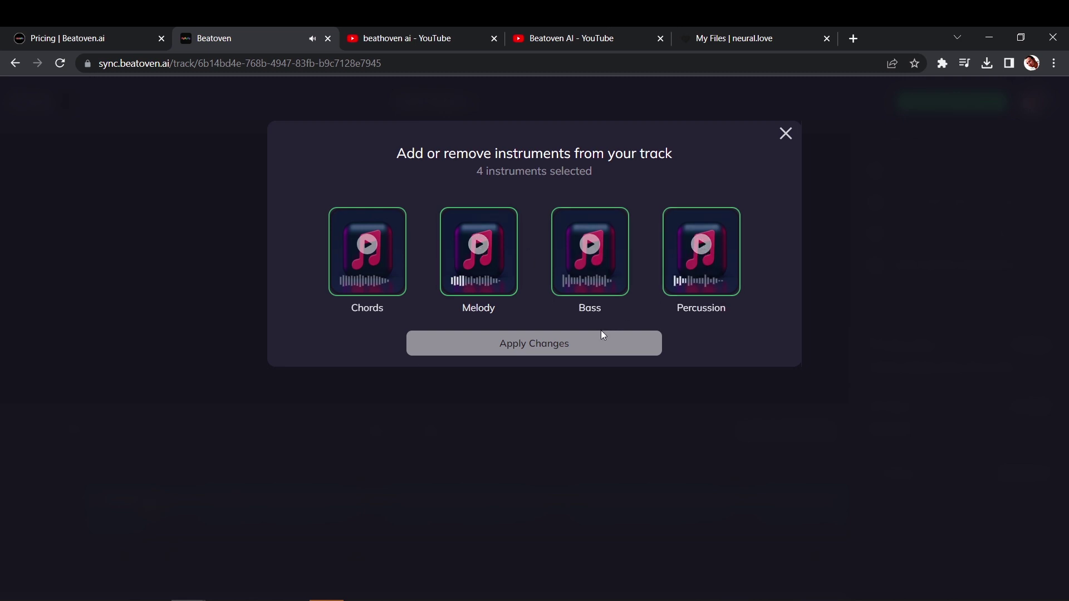
Step: Remove Percussion from the track's instruments, apply the change and play a few seconds of the result
{"action": "left_click", "coordinate": [682, 283]}
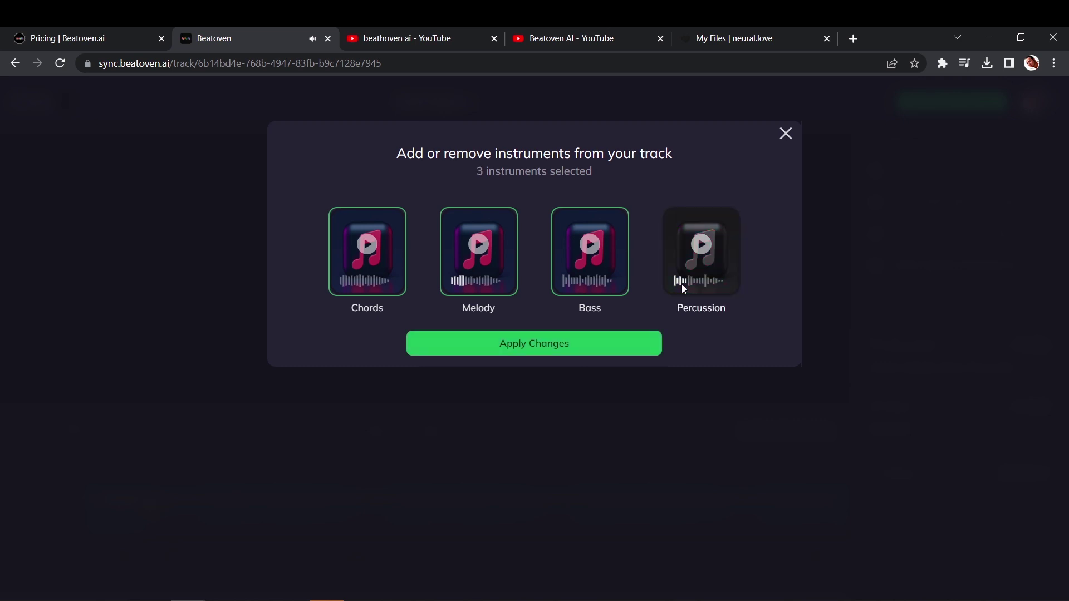
{"action": "left_click", "coordinate": [549, 347]}
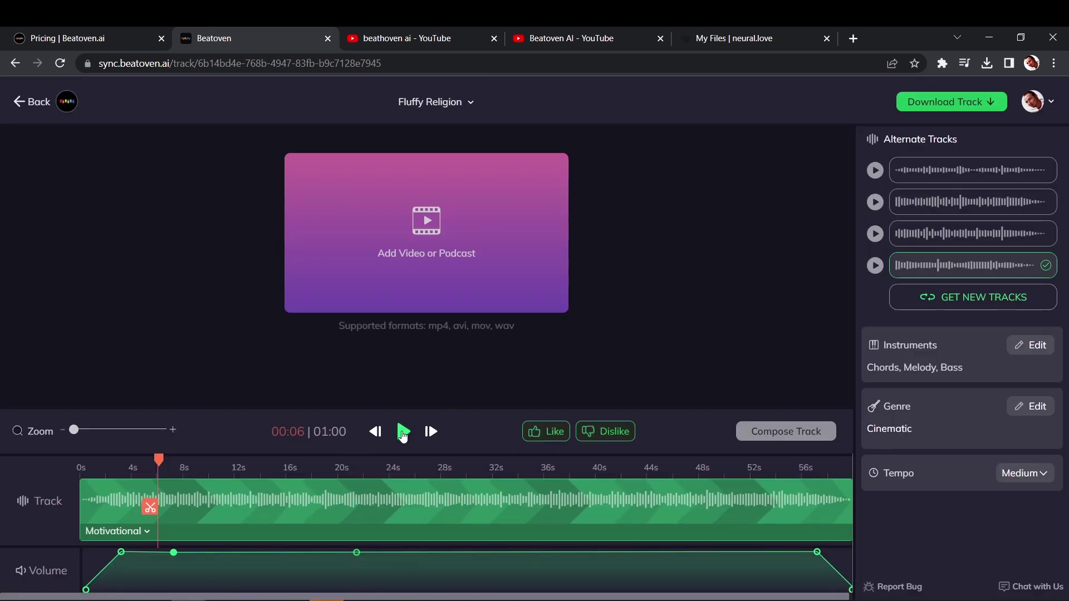
{"action": "left_click", "coordinate": [403, 433]}
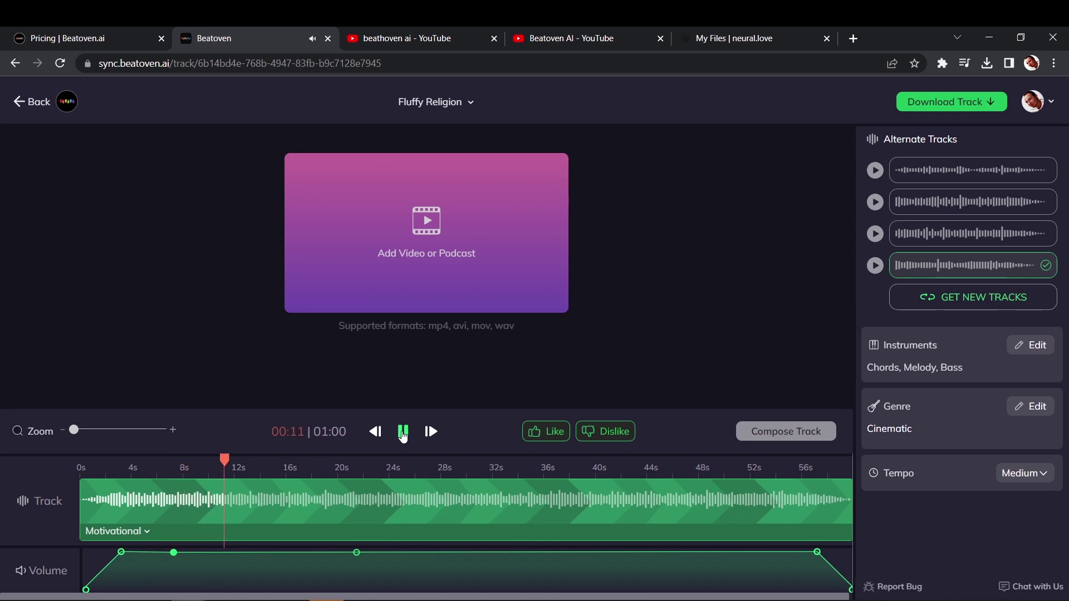
{"action": "left_click", "coordinate": [403, 433]}
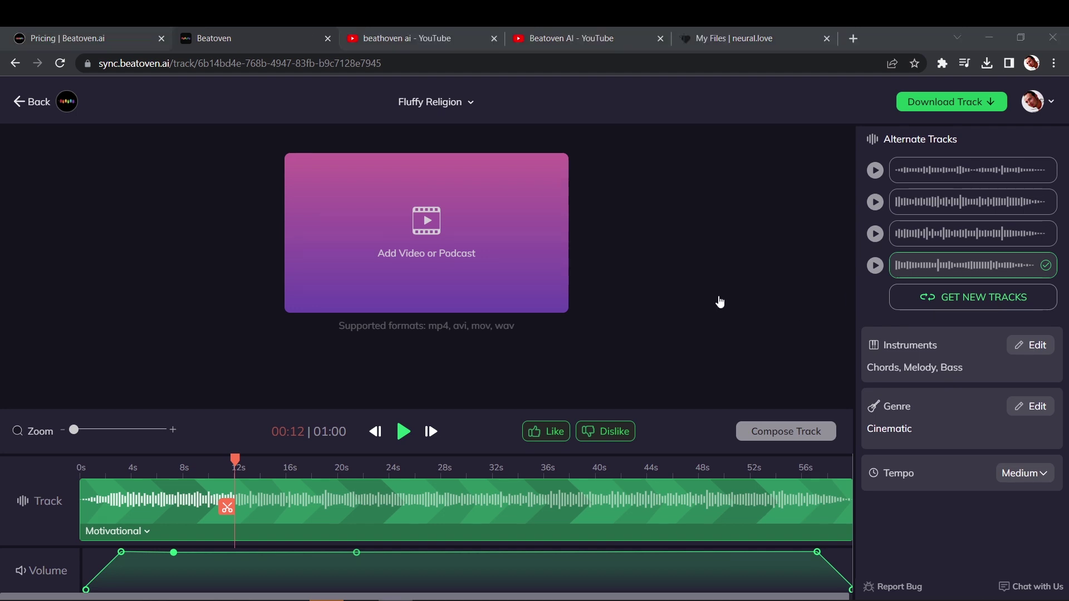
Step: Add the video whose file name starts with 8316f3e412 from Downloads and play its first seconds with the composed music
{"action": "left_click", "coordinate": [424, 229]}
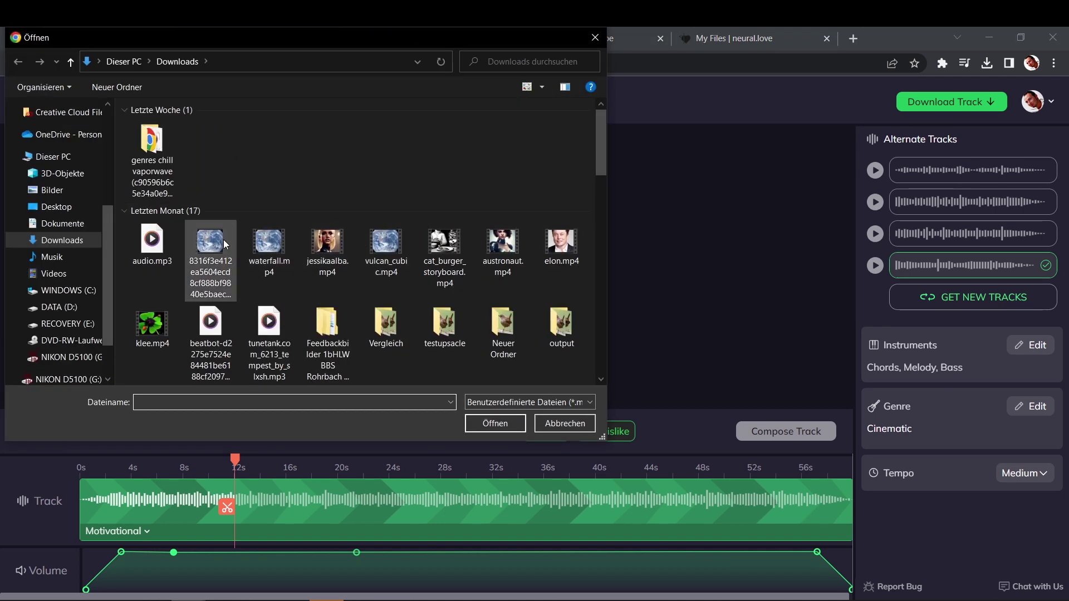
{"action": "double_click", "coordinate": [220, 244]}
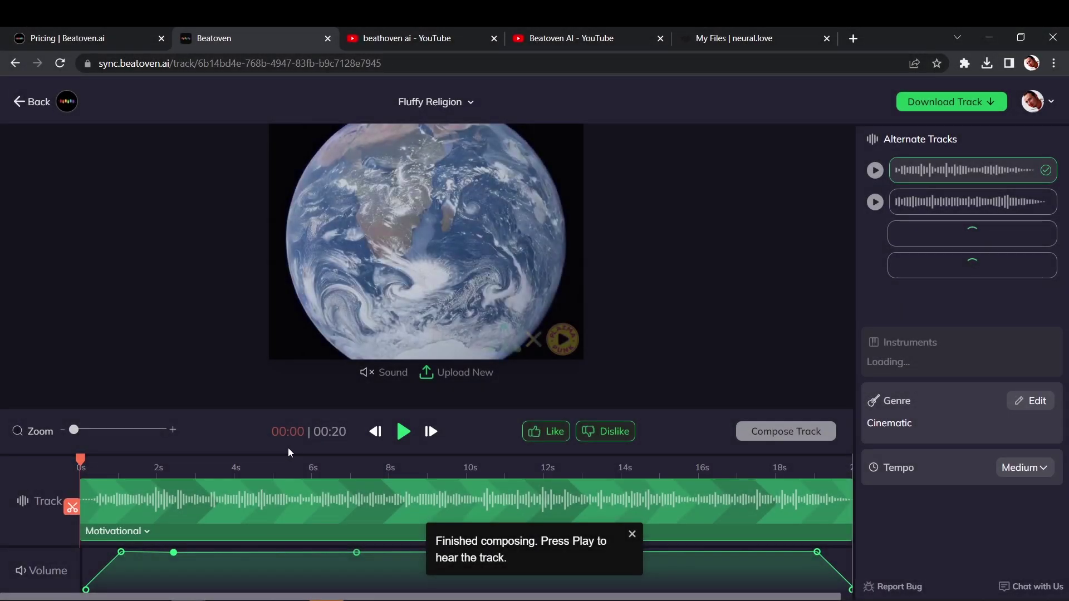
{"action": "left_click", "coordinate": [401, 432]}
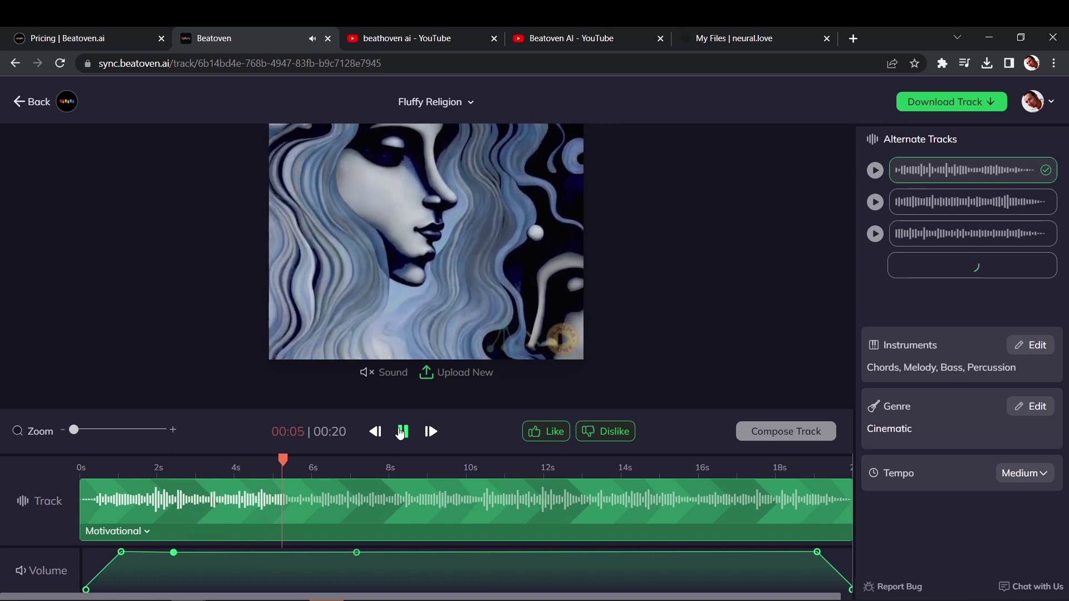
{"action": "key", "text": "space"}
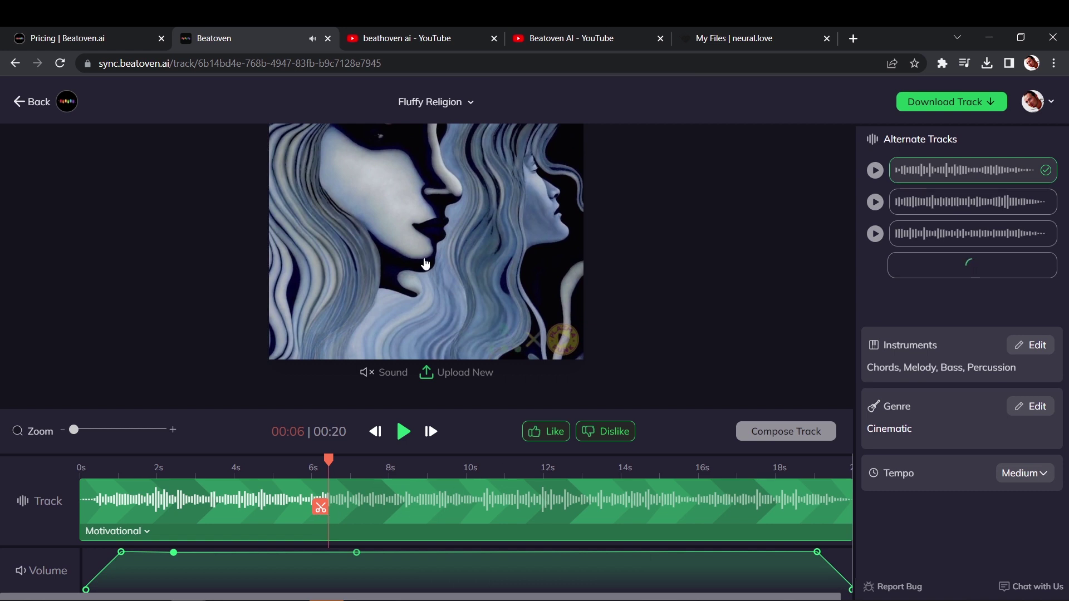
Step: Preview the first two alternate tracks and select the second one for the video
{"action": "left_click", "coordinate": [875, 177]}
{"action": "left_click", "coordinate": [875, 204]}
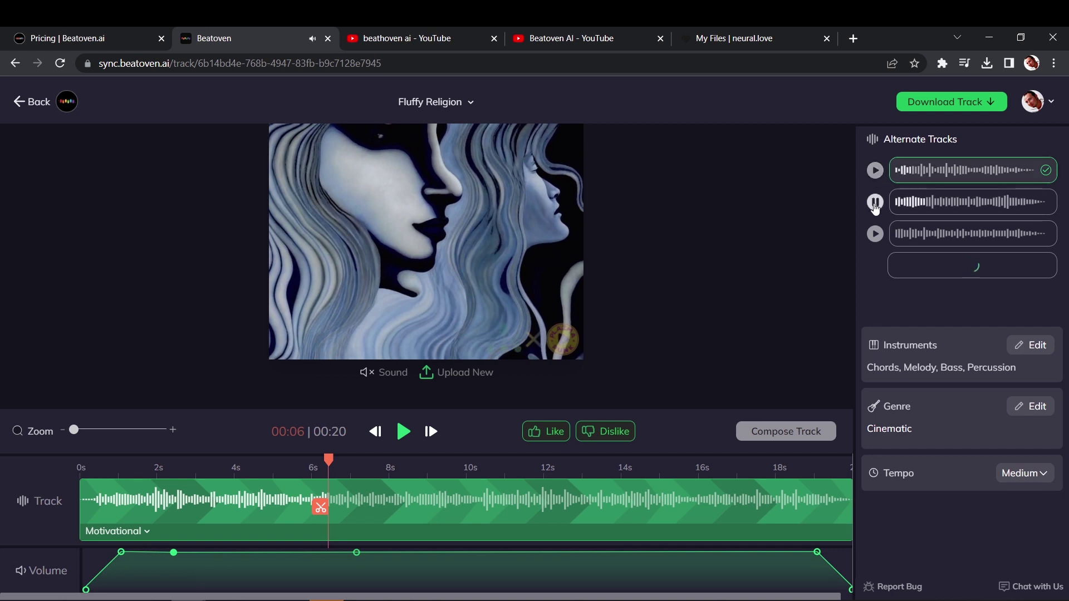
{"action": "left_click", "coordinate": [958, 201]}
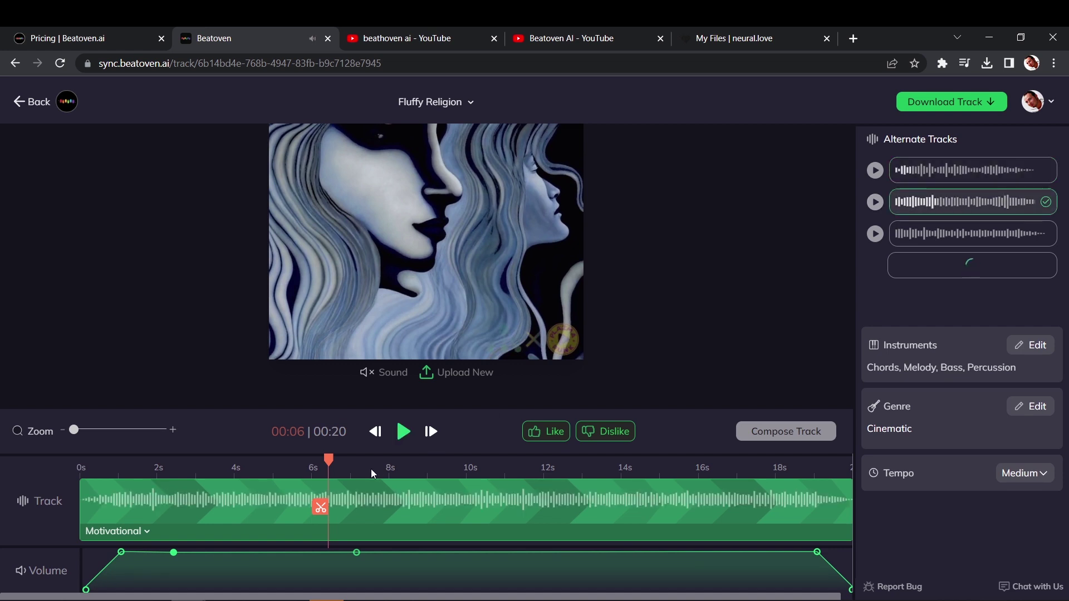
Step: Play the opening seconds of the video from its start with the selected alternate track
{"action": "left_click_drag", "start_coordinate": [328, 460], "coordinate": [72, 476]}
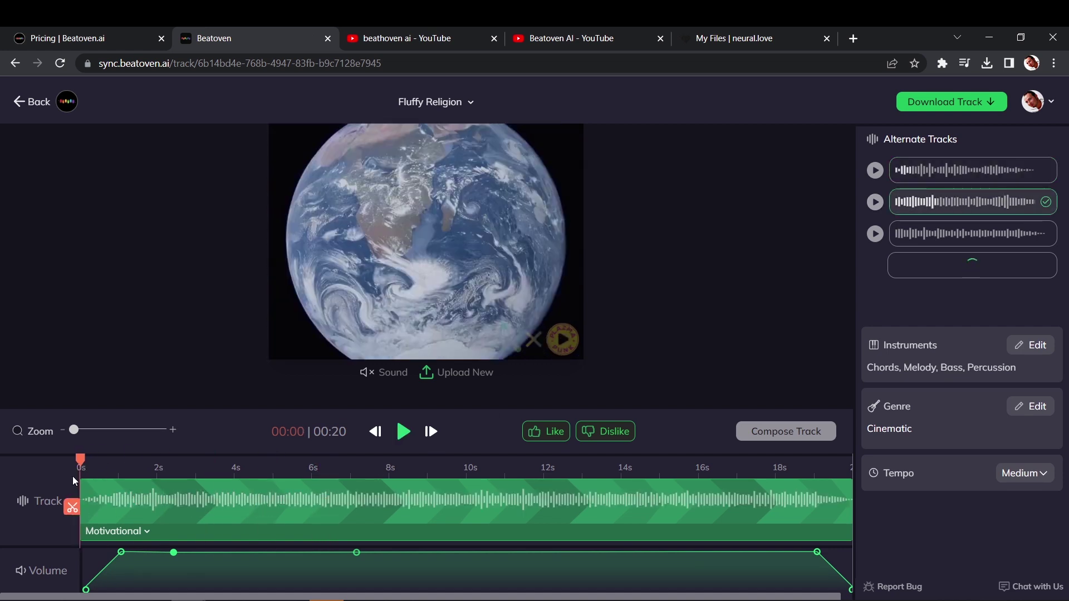
{"action": "left_click", "coordinate": [401, 432]}
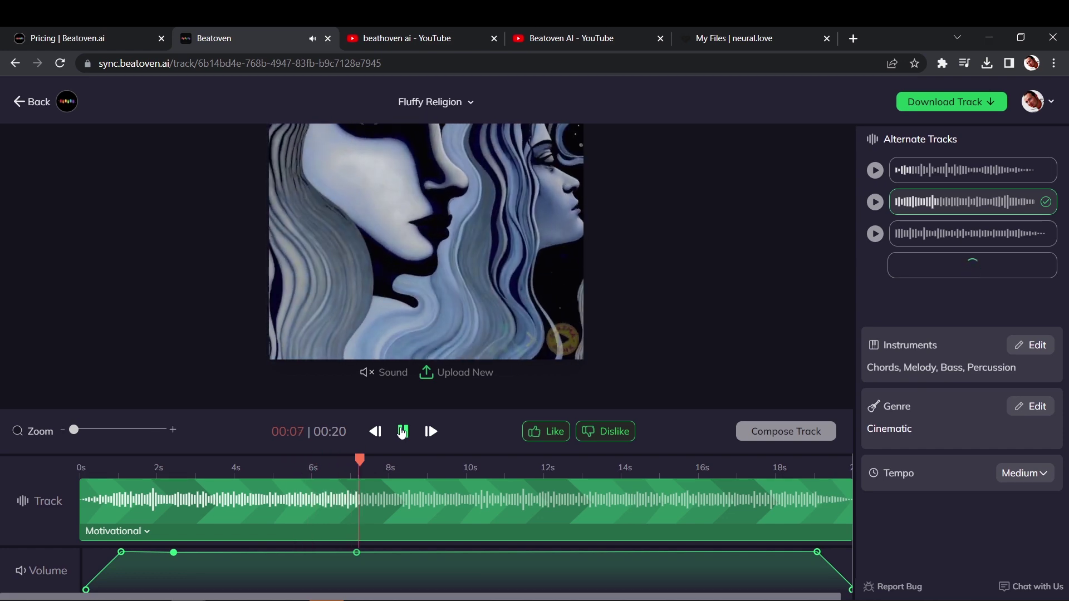
{"action": "left_click", "coordinate": [401, 431]}
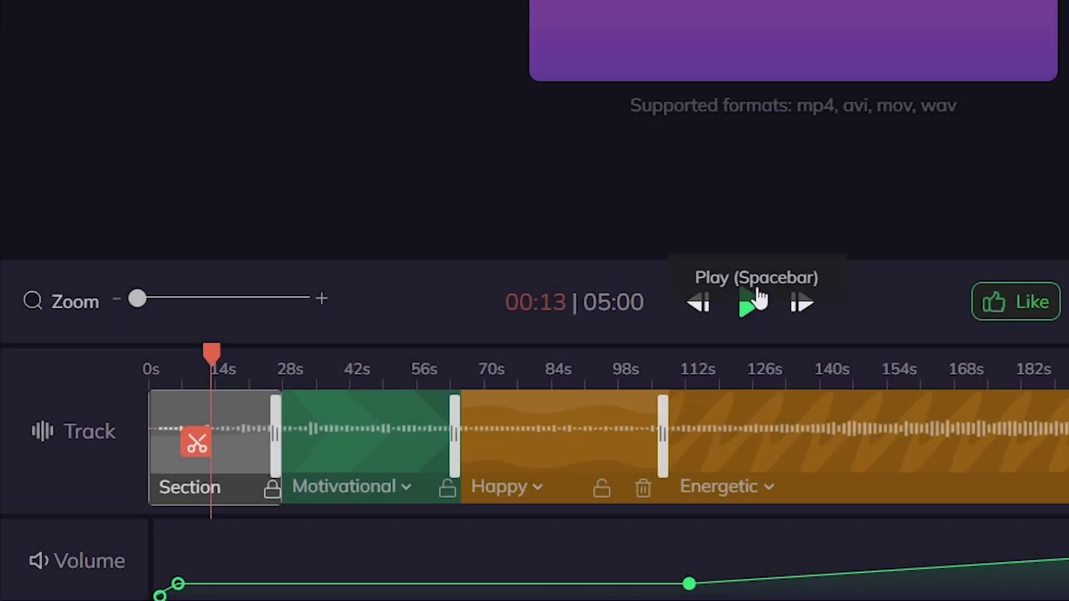
{"action": "left_click", "coordinate": [403, 431]}
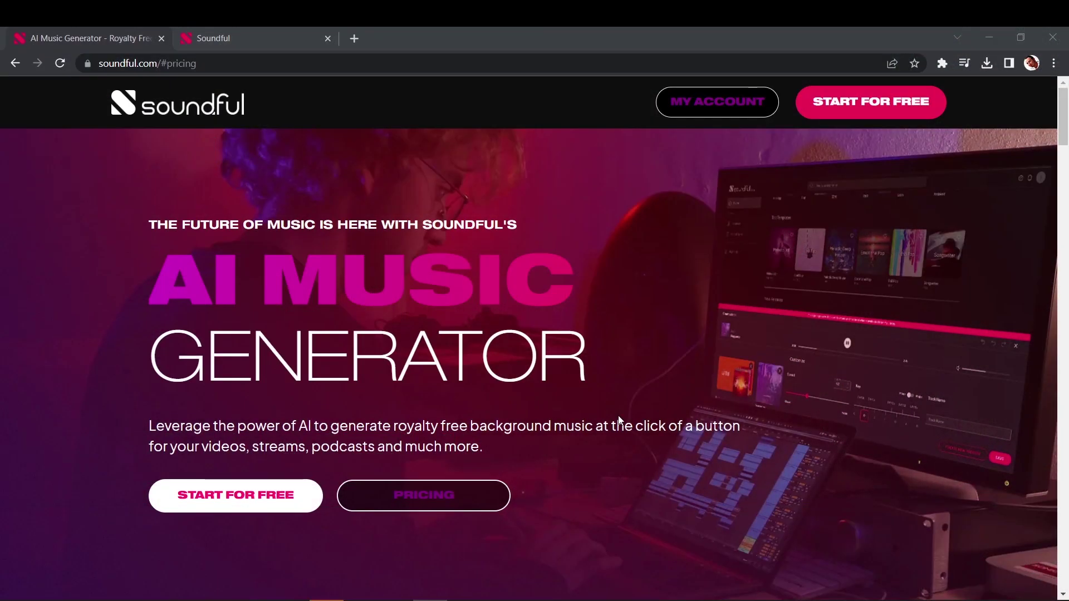
Step: Switch to Soundful's website and examine its description for creators, highlighting the copyright and royalty-free wording, and its pricing plans
{"action": "scroll", "coordinate": [619, 419], "scroll_direction": "down", "scroll_amount": 20}
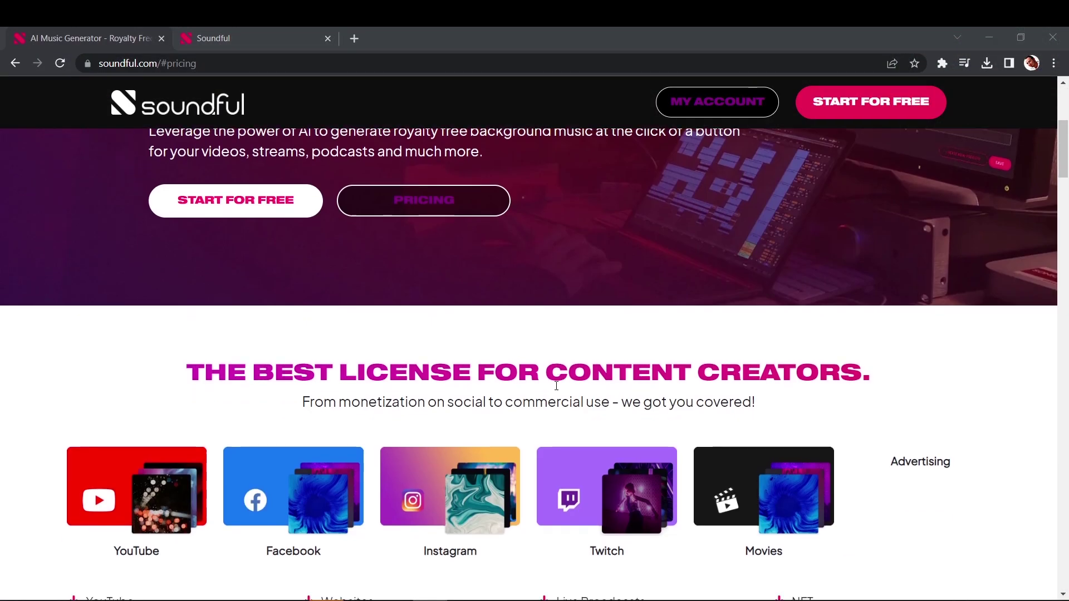
{"action": "scroll", "coordinate": [513, 371], "scroll_direction": "down", "scroll_amount": 15}
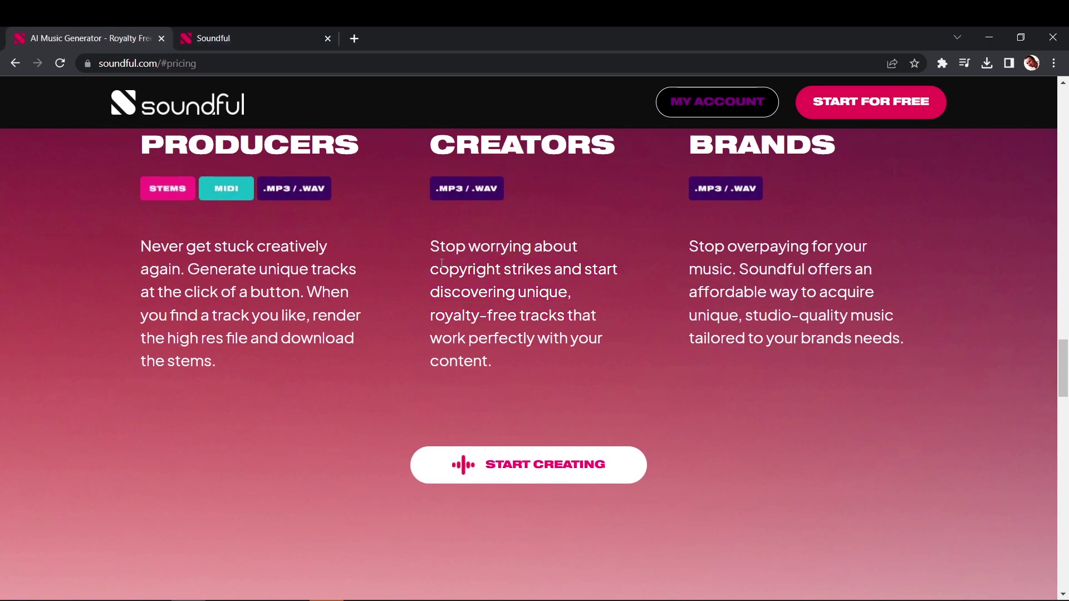
{"action": "left_click_drag", "start_coordinate": [430, 269], "coordinate": [554, 320]}
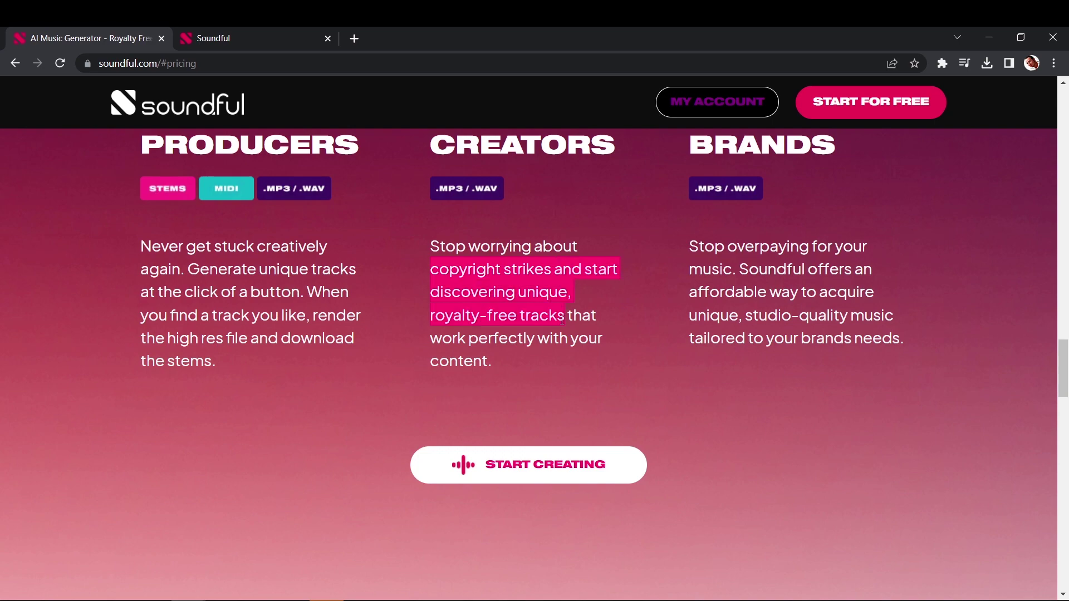
{"action": "scroll", "coordinate": [426, 312], "scroll_direction": "down", "scroll_amount": 15}
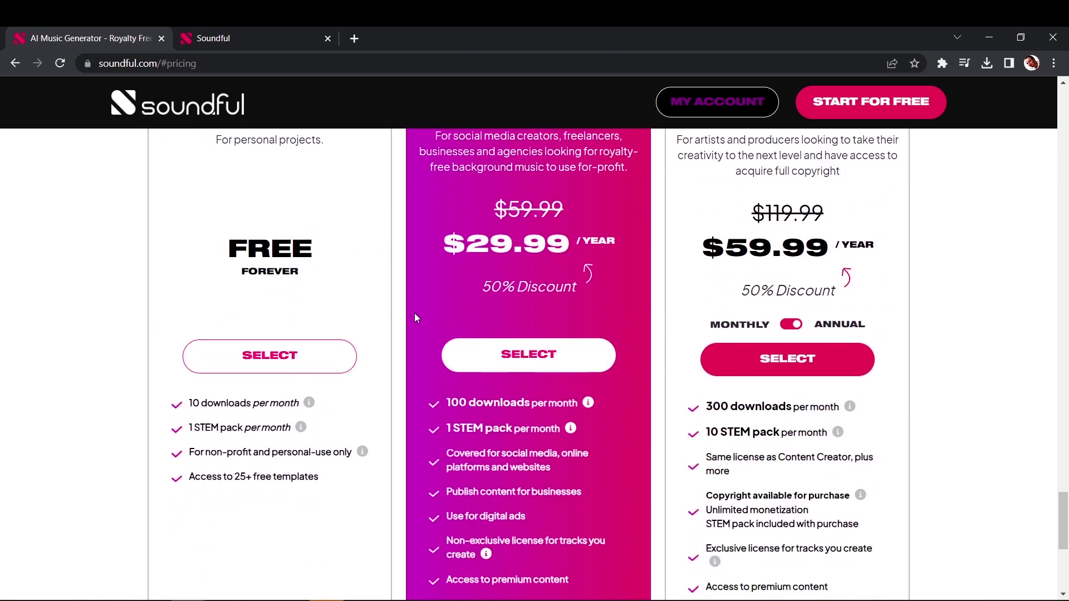
{"action": "scroll", "coordinate": [414, 314], "scroll_direction": "down", "scroll_amount": 1}
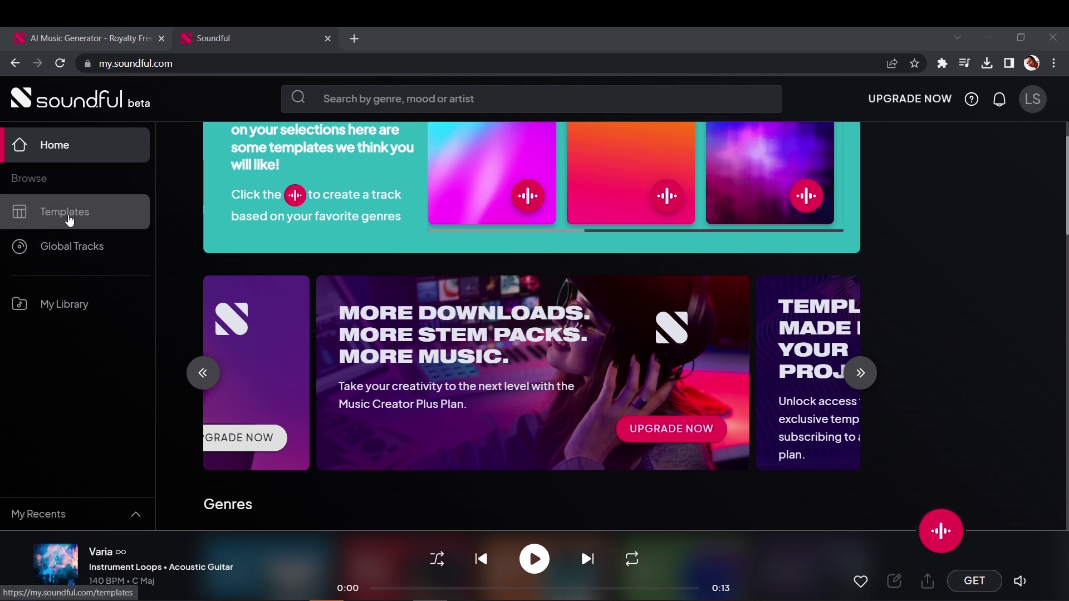
Step: Open Soundful's template collection and look through the Moods & Themes and Hip Hop templates
{"action": "left_click", "coordinate": [70, 217]}
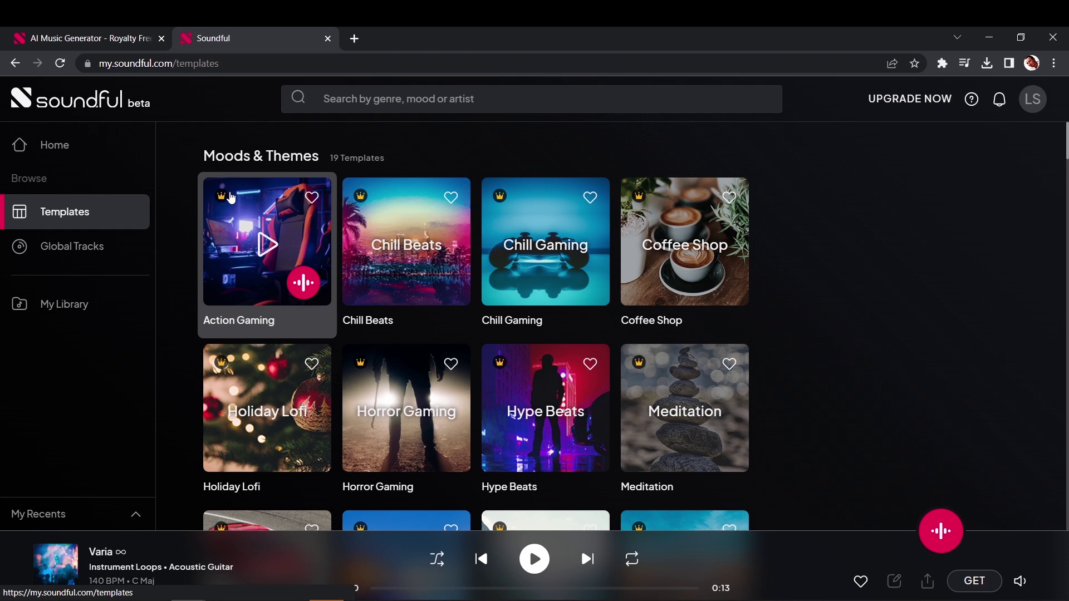
{"action": "mouse_move", "coordinate": [236, 199]}
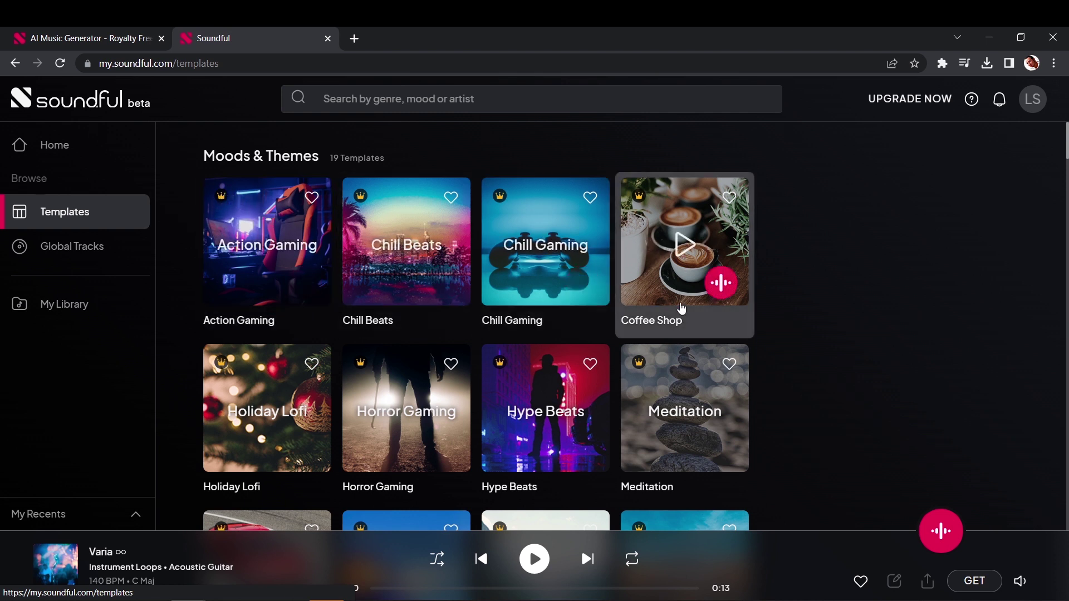
{"action": "scroll", "coordinate": [680, 307], "scroll_direction": "down", "scroll_amount": 1}
{"action": "scroll", "coordinate": [551, 233], "scroll_direction": "down", "scroll_amount": 3}
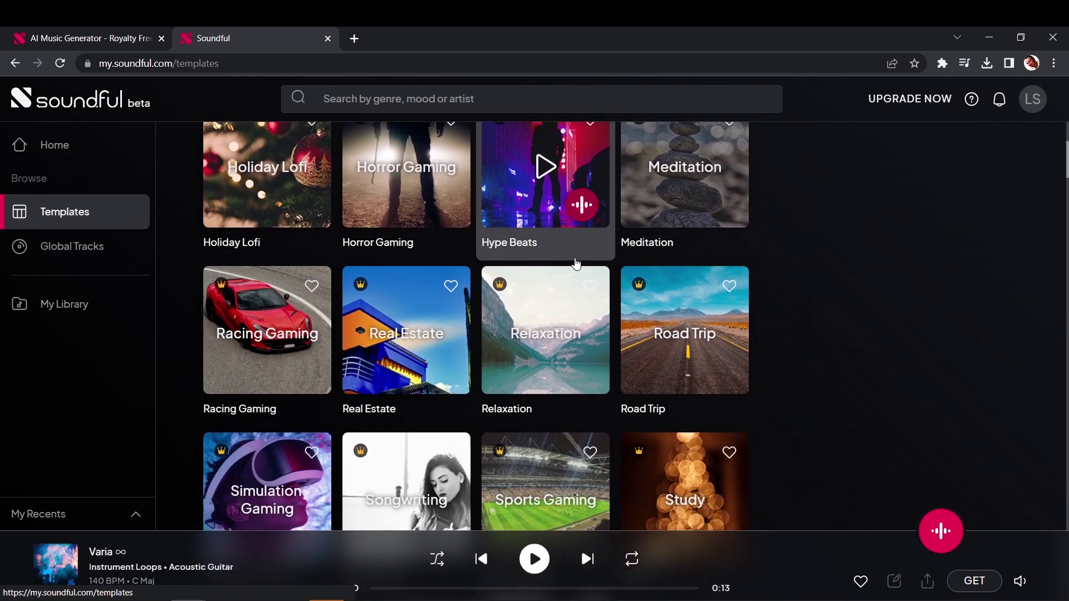
{"action": "scroll", "coordinate": [577, 263], "scroll_direction": "down", "scroll_amount": 4}
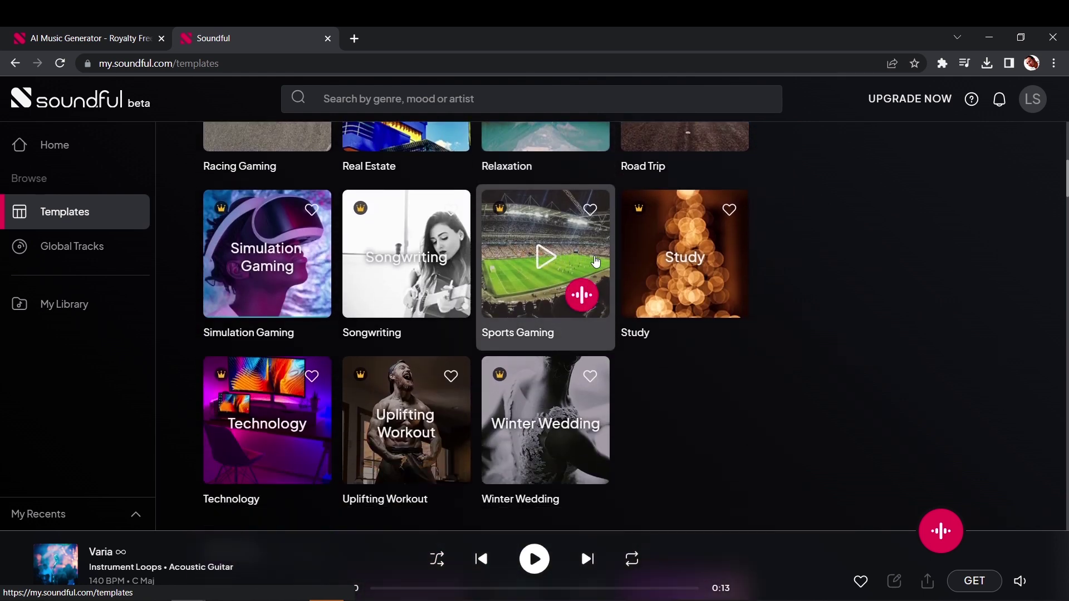
{"action": "scroll", "coordinate": [606, 259], "scroll_direction": "down", "scroll_amount": 6}
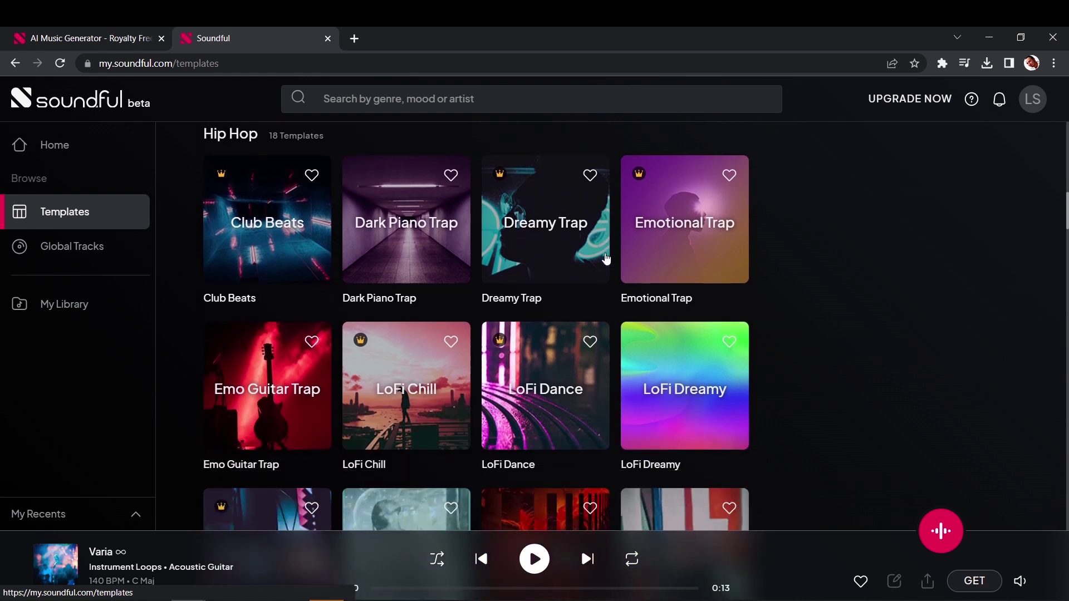
{"action": "scroll", "coordinate": [606, 259], "scroll_direction": "down", "scroll_amount": 2}
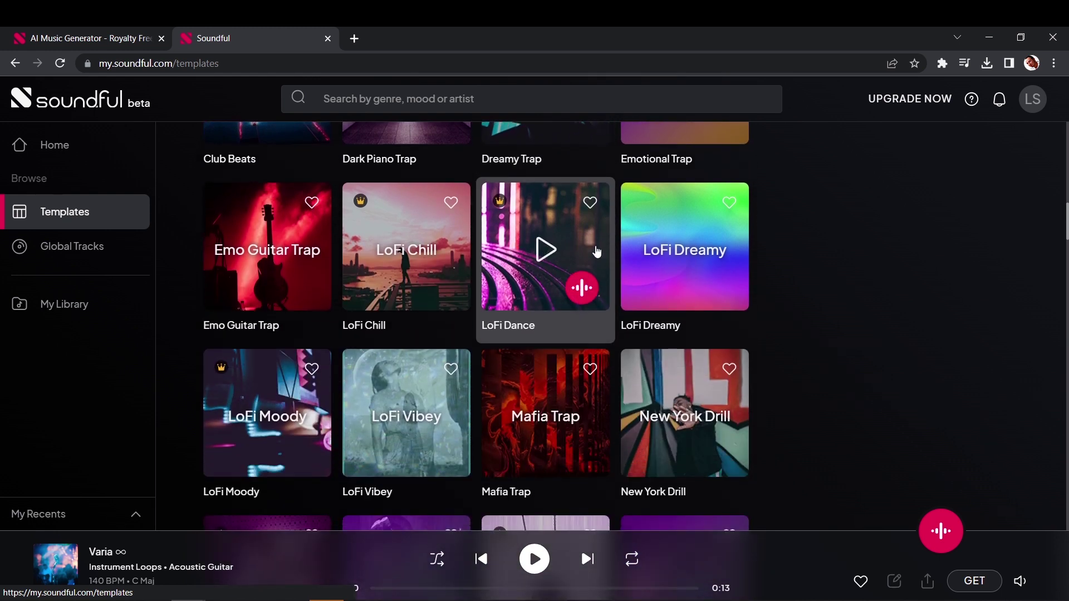
{"action": "scroll", "coordinate": [587, 249], "scroll_direction": "down", "scroll_amount": 4}
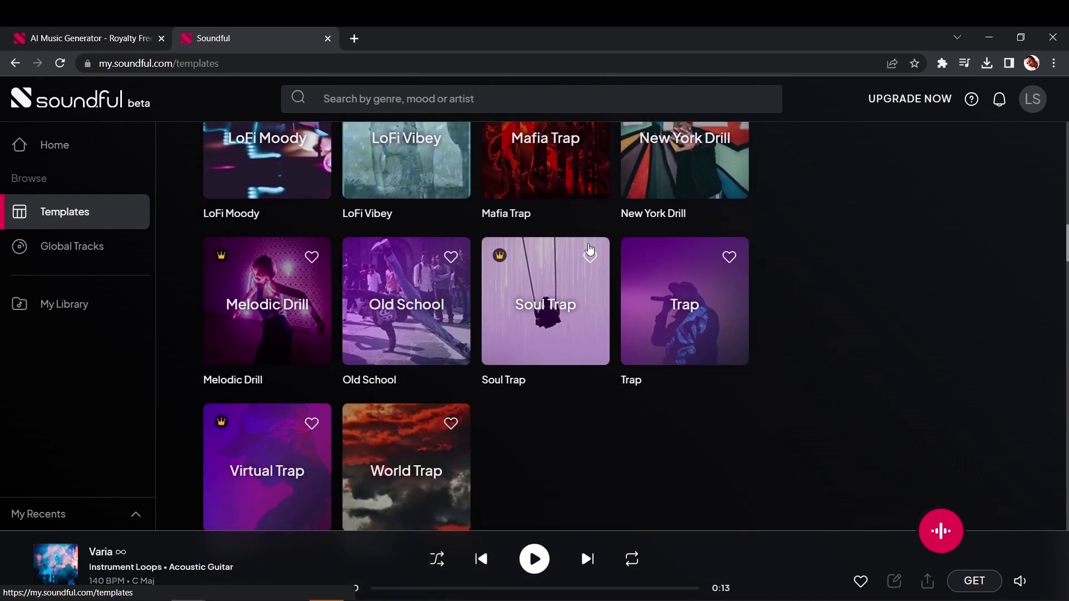
{"action": "scroll", "coordinate": [602, 259], "scroll_direction": "down", "scroll_amount": 1}
{"action": "scroll", "coordinate": [614, 268], "scroll_direction": "up", "scroll_amount": 1}
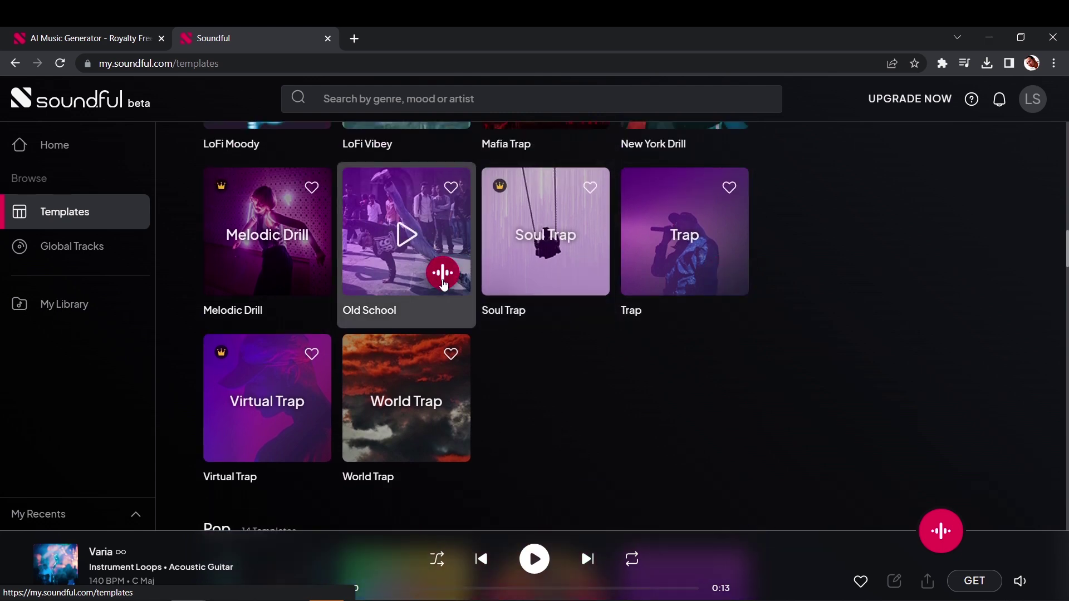
Step: Create a track preview from the Old School template in Hip Hop and play part of it from further into the track
{"action": "left_click", "coordinate": [443, 273]}
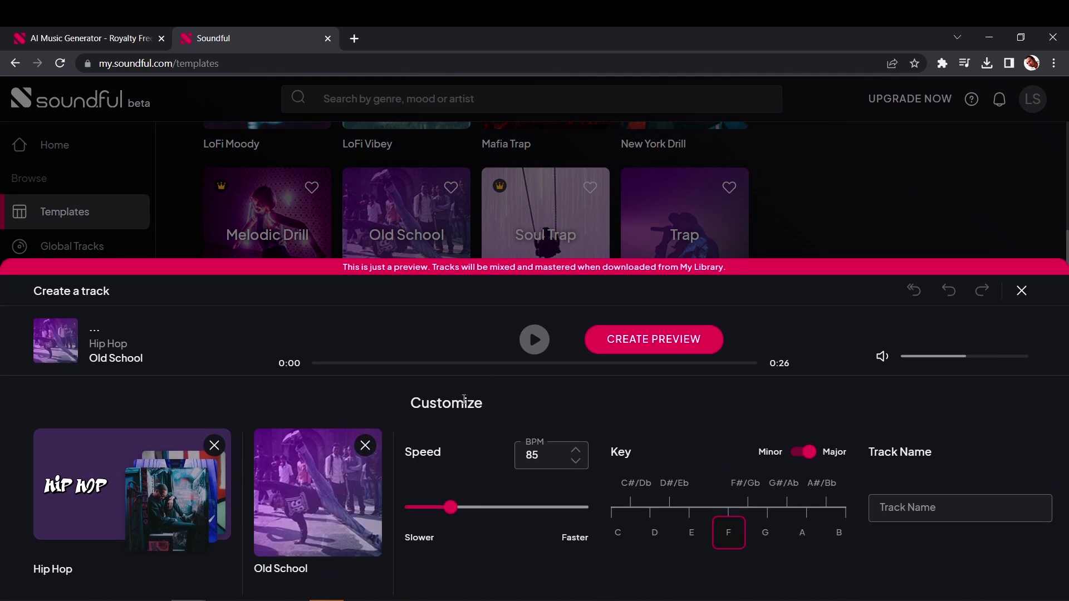
{"action": "left_click", "coordinate": [617, 348]}
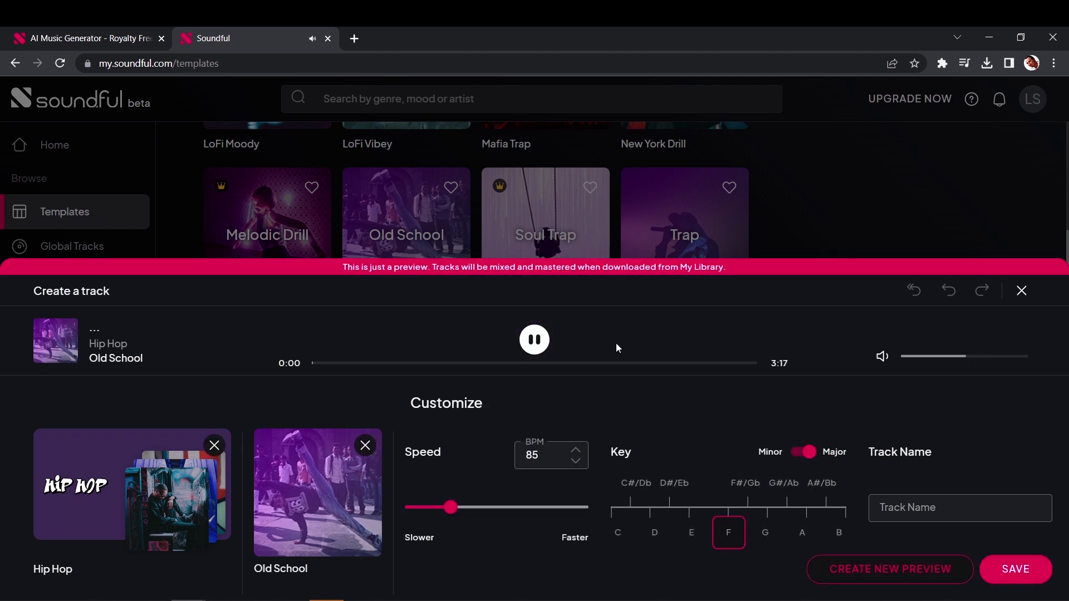
{"action": "left_click", "coordinate": [364, 363]}
{"action": "left_click", "coordinate": [533, 340]}
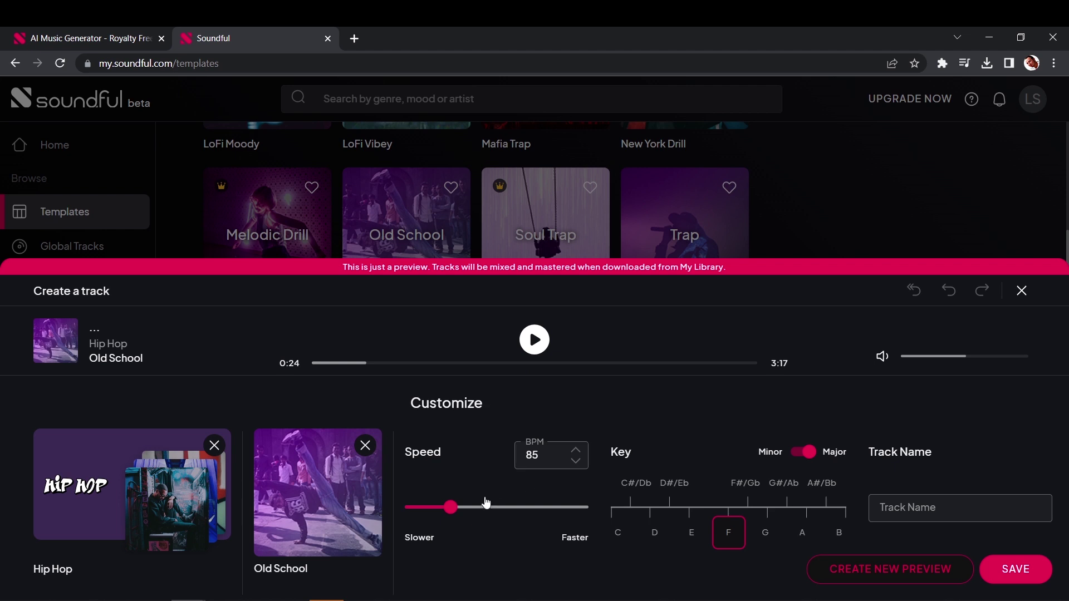
Step: Set the track's speed to 100 BPM, apply the change and play a few seconds of the result
{"action": "left_click_drag", "start_coordinate": [451, 507], "coordinate": [589, 511]}
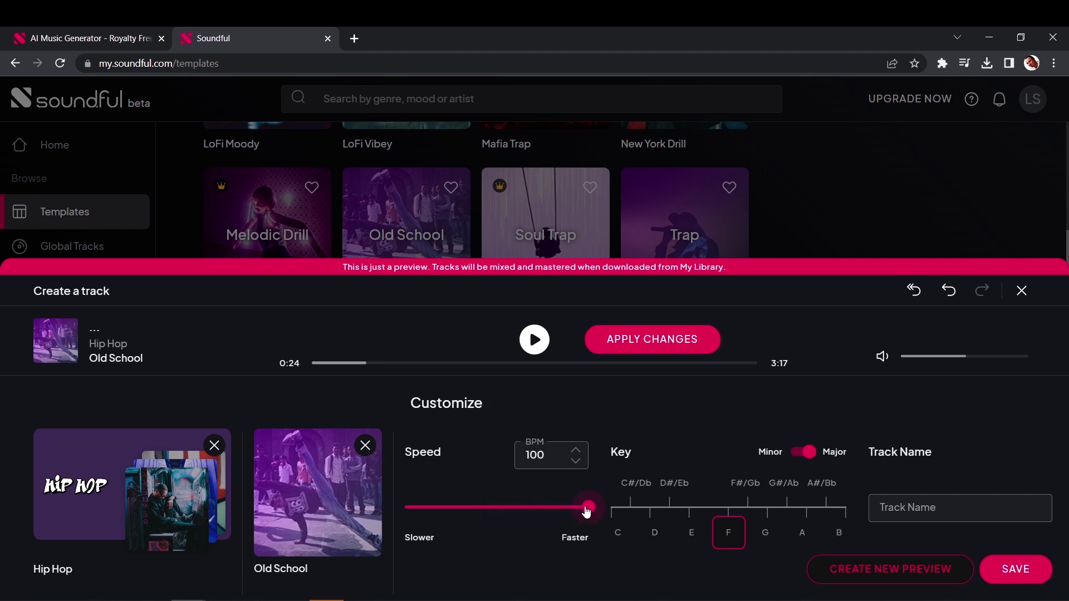
{"action": "left_click", "coordinate": [638, 344]}
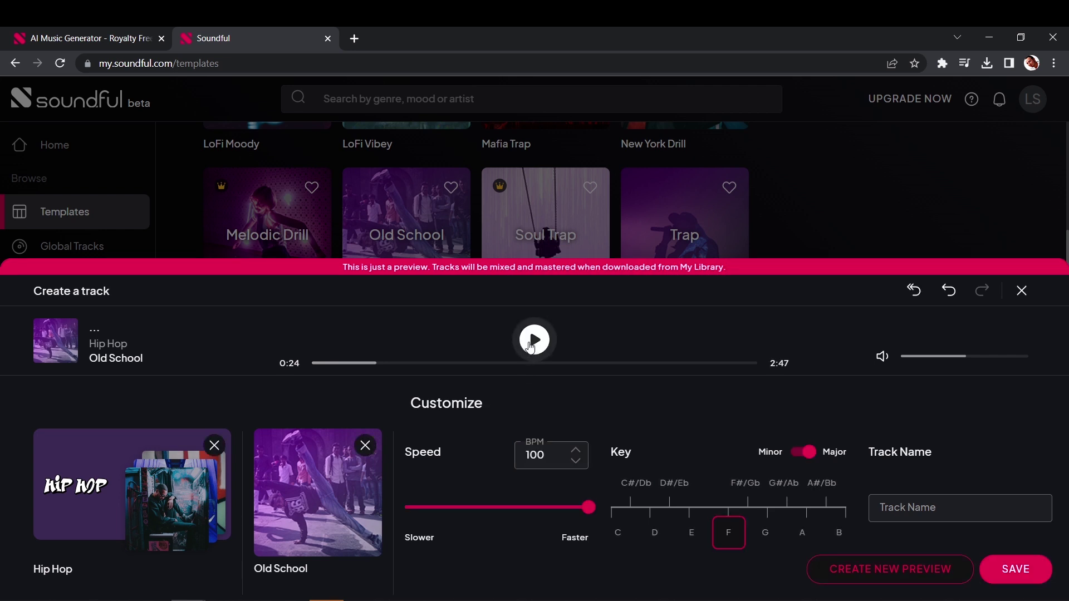
{"action": "left_click", "coordinate": [532, 341]}
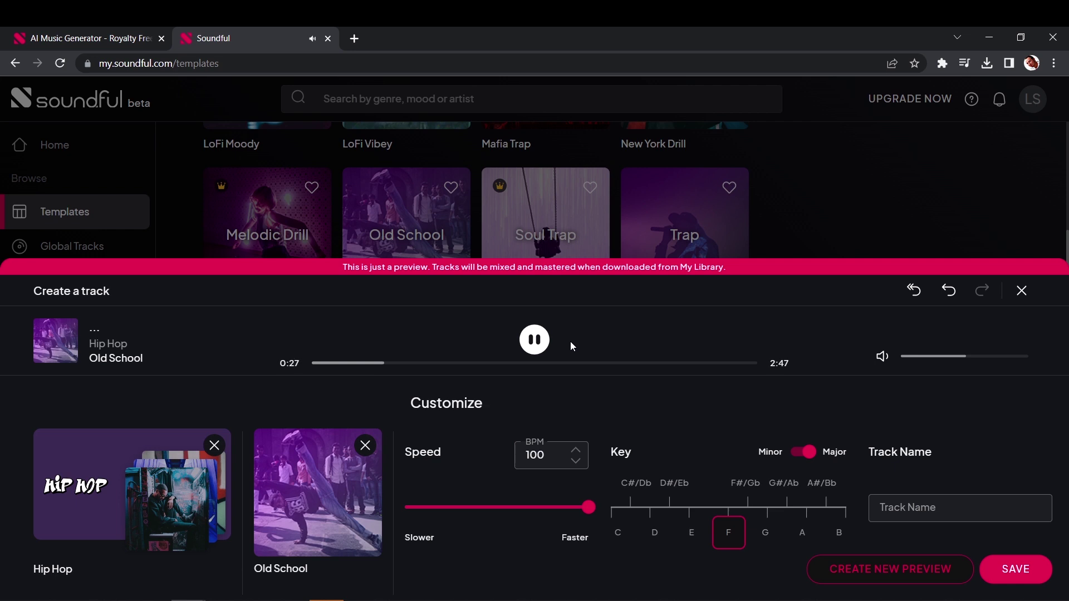
{"action": "left_click", "coordinate": [537, 344]}
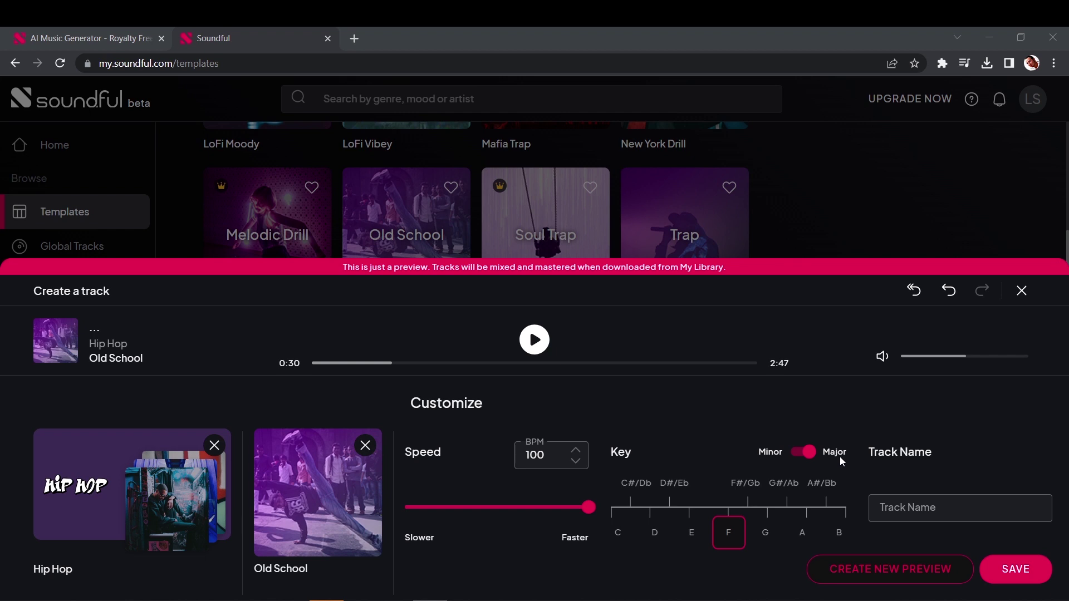
Step: Switch the track's key from major to minor, apply the change and listen to a few seconds
{"action": "left_click", "coordinate": [808, 453]}
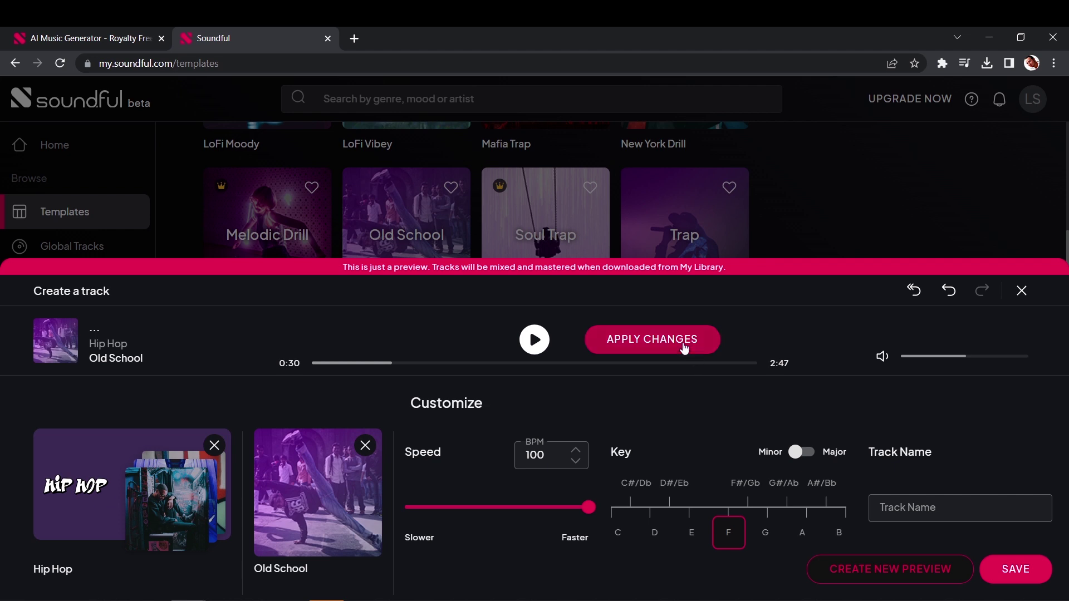
{"action": "left_click", "coordinate": [653, 336]}
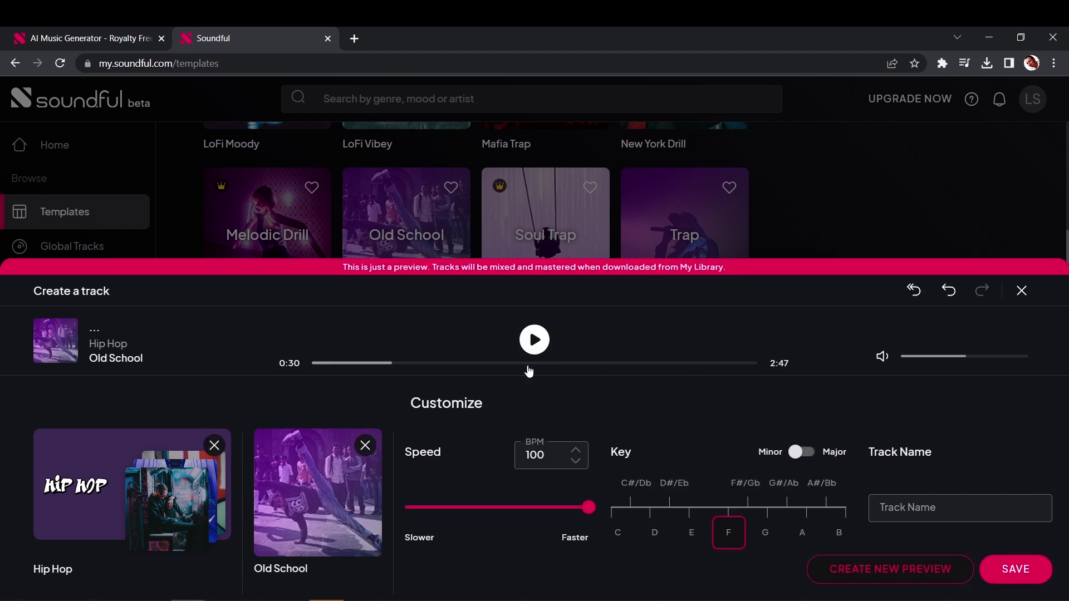
{"action": "left_click", "coordinate": [533, 343]}
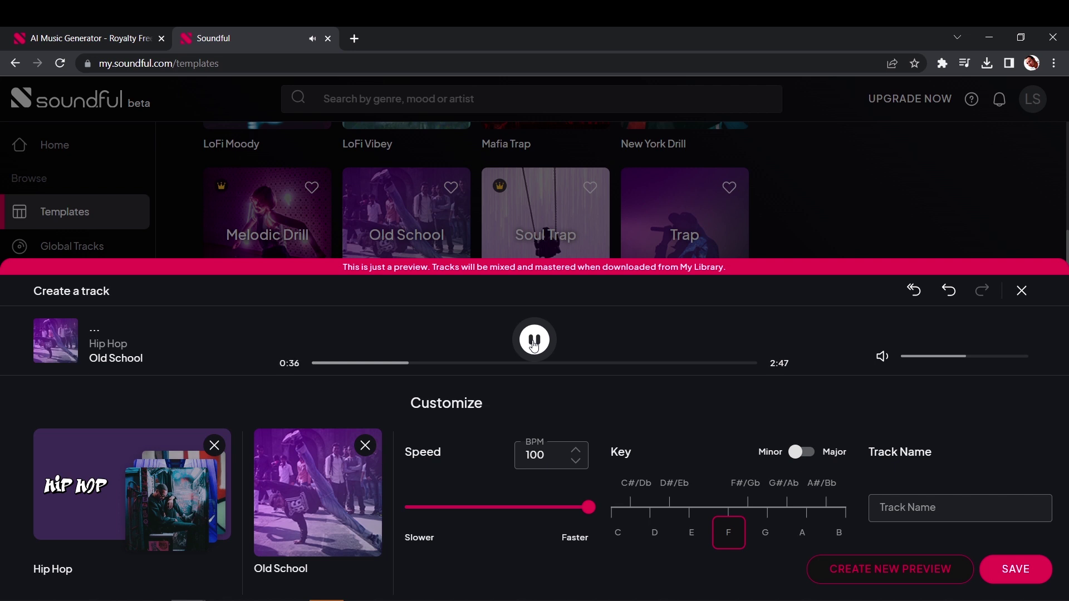
{"action": "left_click", "coordinate": [533, 343]}
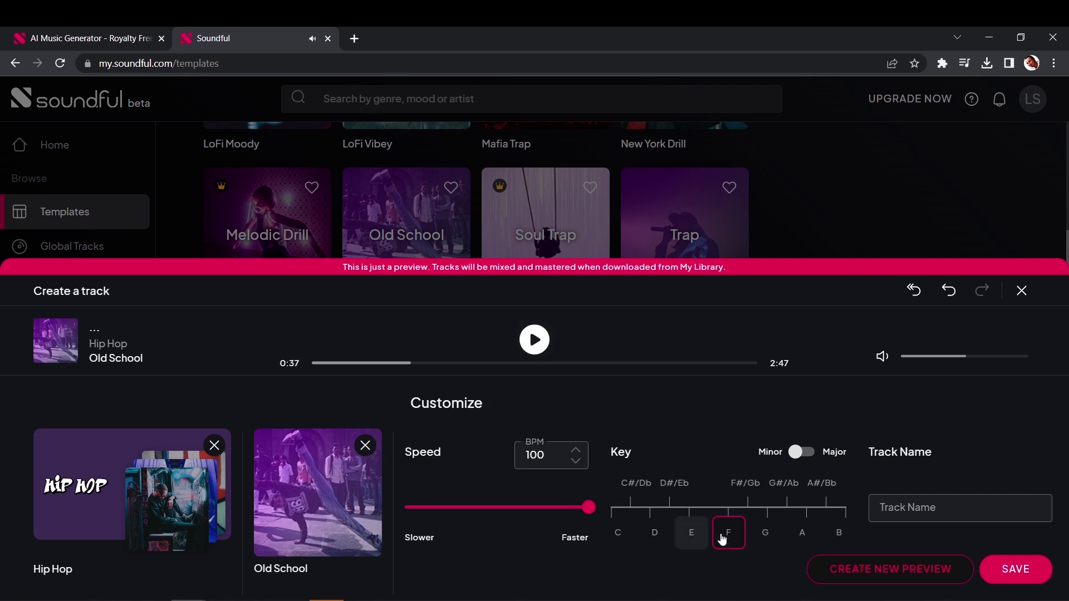
Step: Change the track's key note to D, apply the change and play a short part of the preview
{"action": "left_click", "coordinate": [646, 533]}
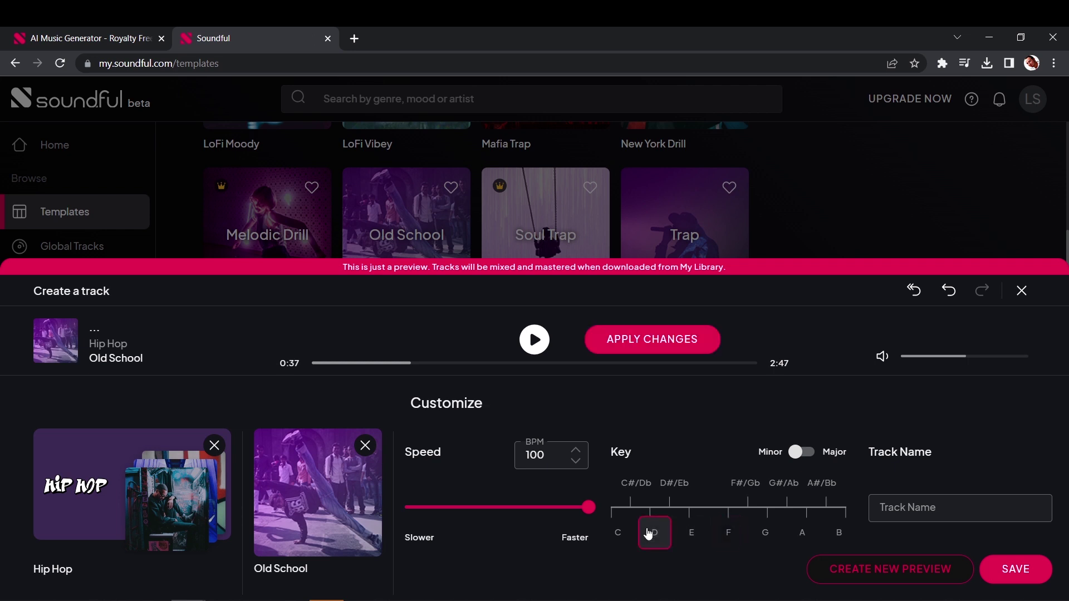
{"action": "left_click", "coordinate": [630, 338]}
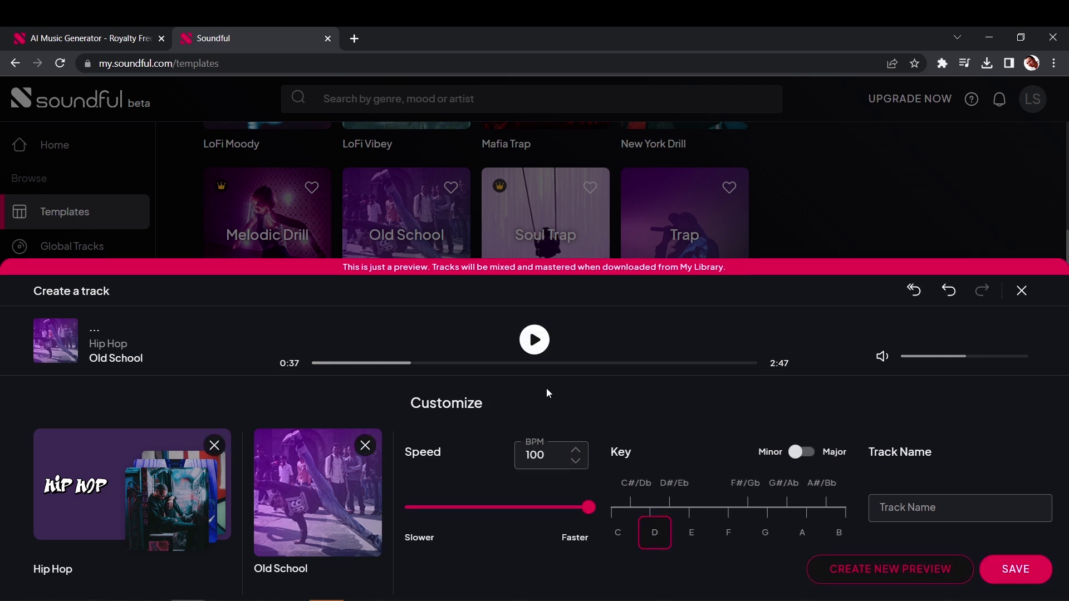
{"action": "left_click", "coordinate": [532, 344]}
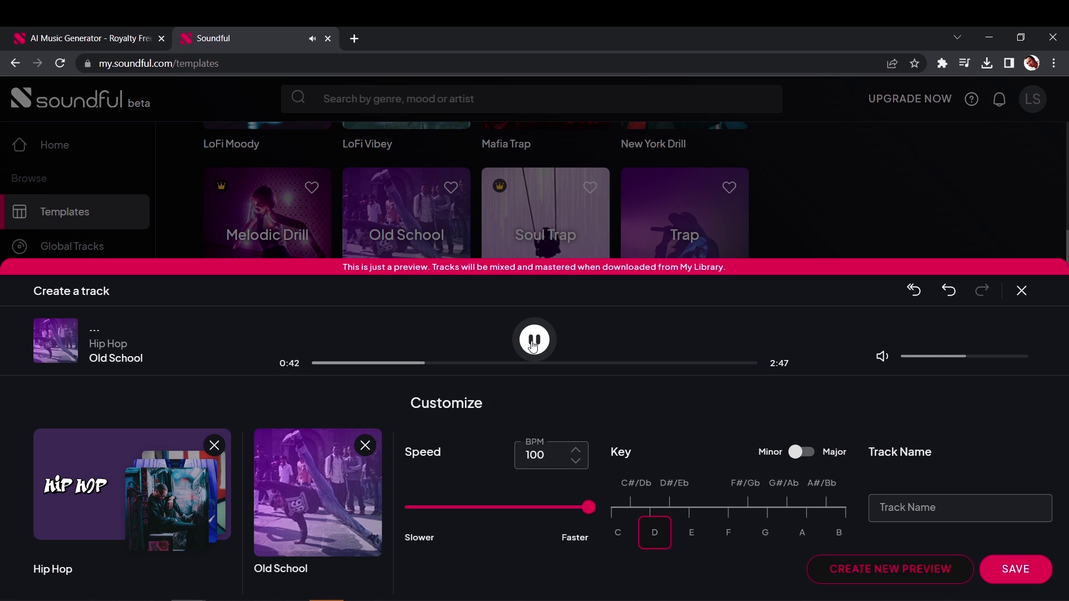
{"action": "left_click", "coordinate": [532, 344]}
Step: Name the track Banger and save it to the library
{"action": "left_click", "coordinate": [767, 419]}
{"action": "type", "text": "Banger"}
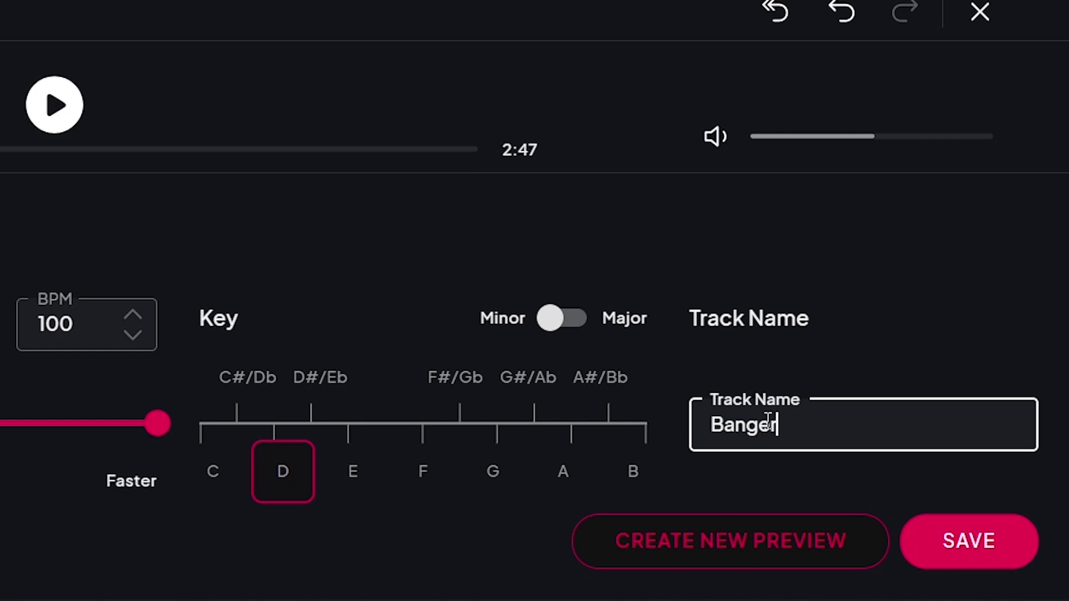
{"action": "left_click", "coordinate": [964, 543]}
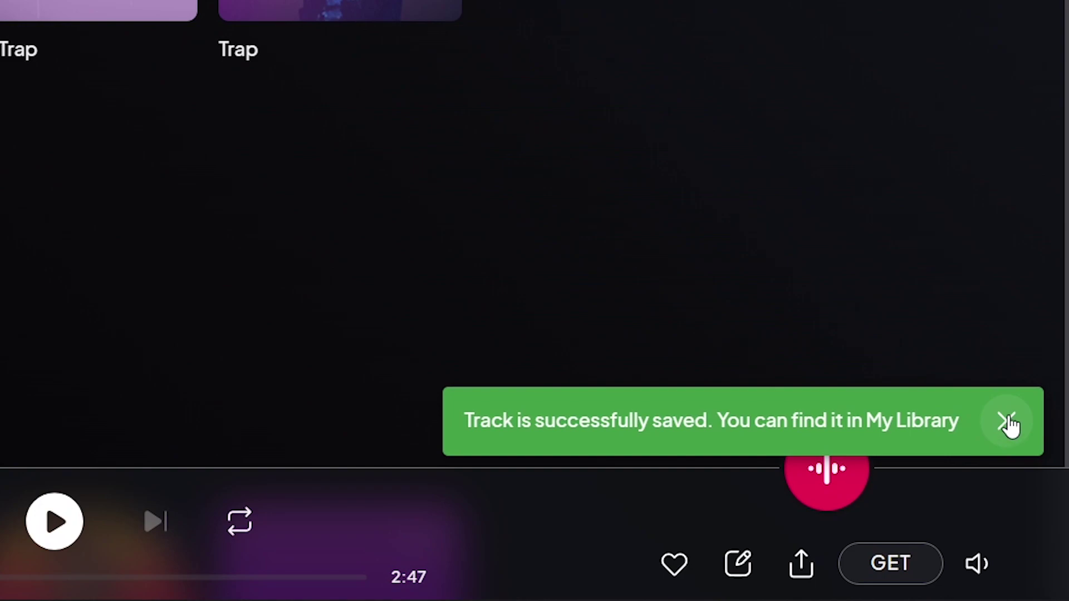
Step: Open My Library and view the Banger track's download options, closing them without downloading
{"action": "left_click", "coordinate": [1006, 421]}
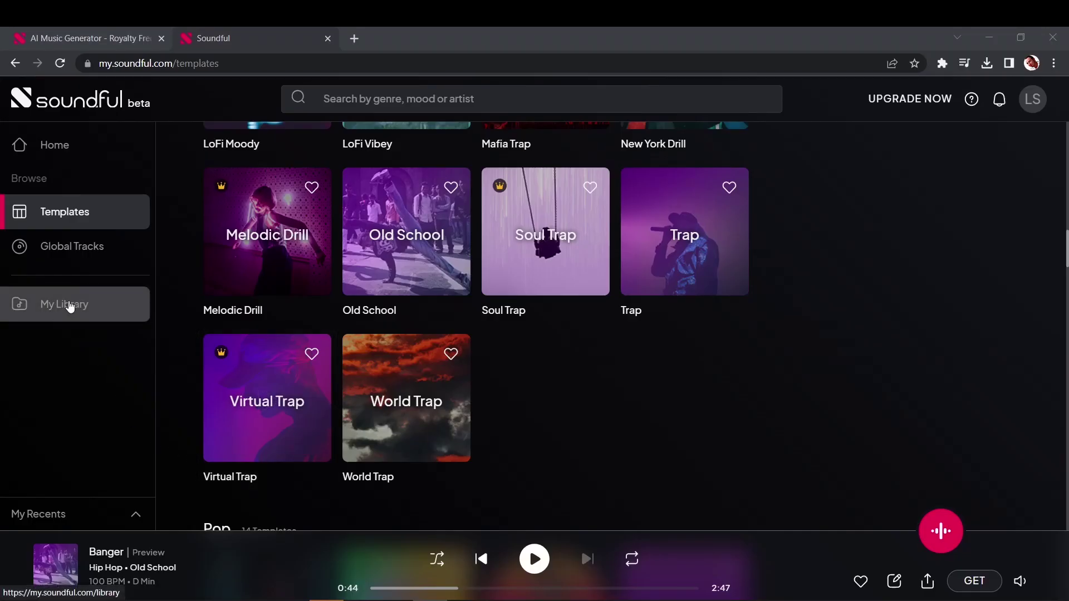
{"action": "left_click", "coordinate": [70, 307]}
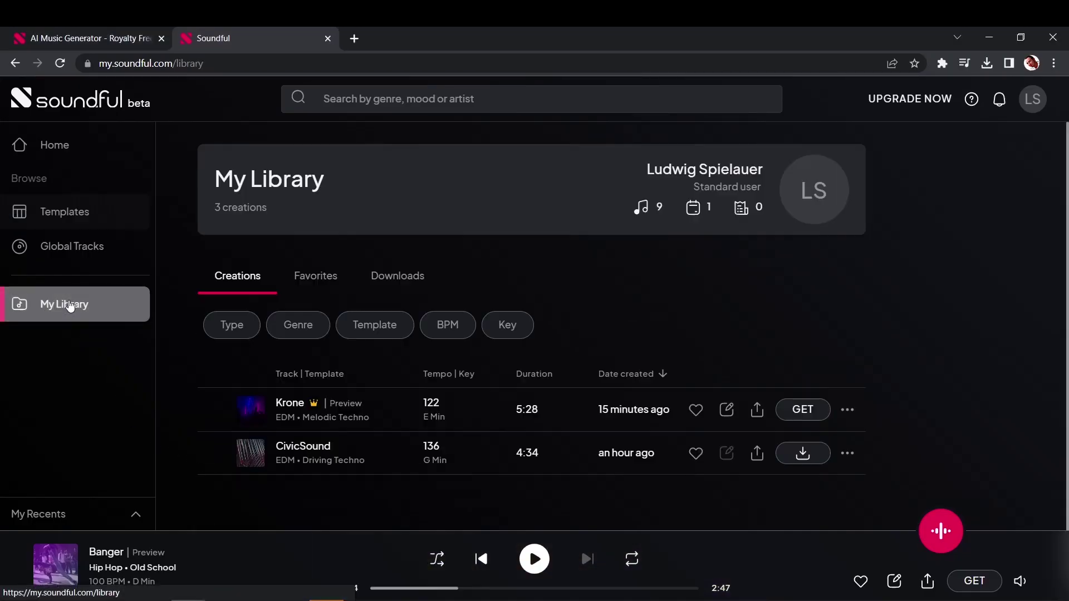
{"action": "scroll", "coordinate": [609, 296], "scroll_direction": "down", "scroll_amount": 1}
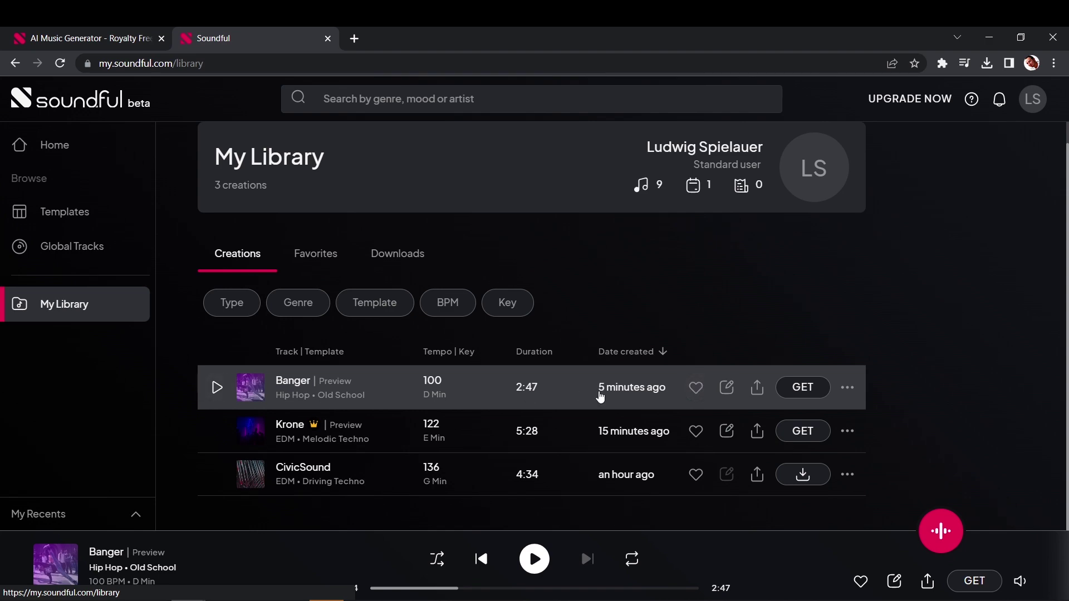
{"action": "left_click", "coordinate": [808, 389]}
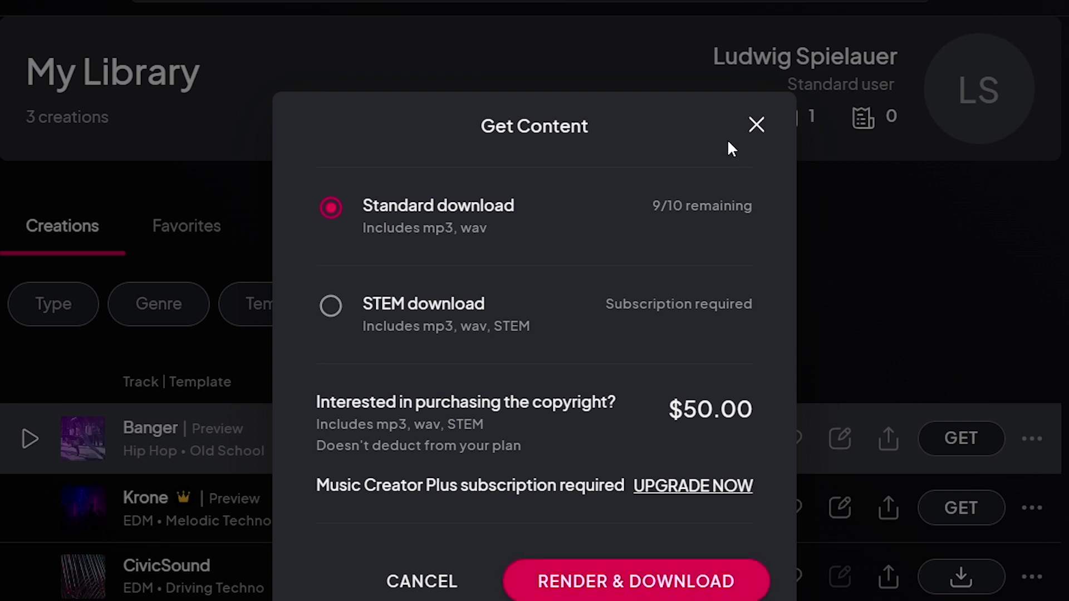
{"action": "left_click", "coordinate": [756, 124]}
Step: Play parts of the Krone track from 0:32 and 1:48, pause it, and check what getting the track requires
{"action": "scroll", "coordinate": [310, 494], "scroll_direction": "down", "scroll_amount": 3}
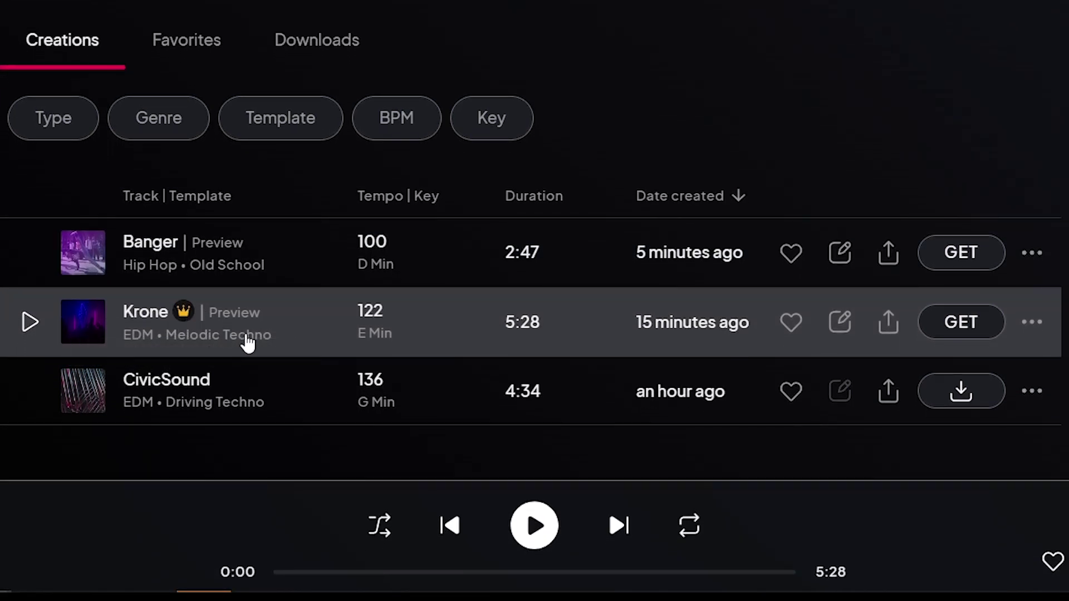
{"action": "left_click", "coordinate": [29, 323]}
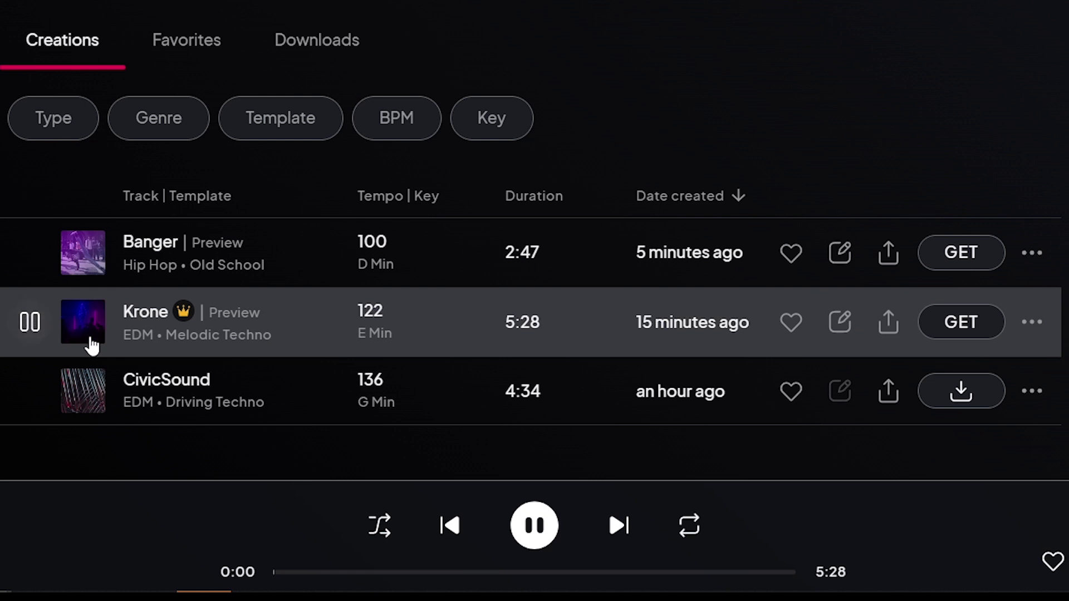
{"action": "left_click", "coordinate": [325, 573]}
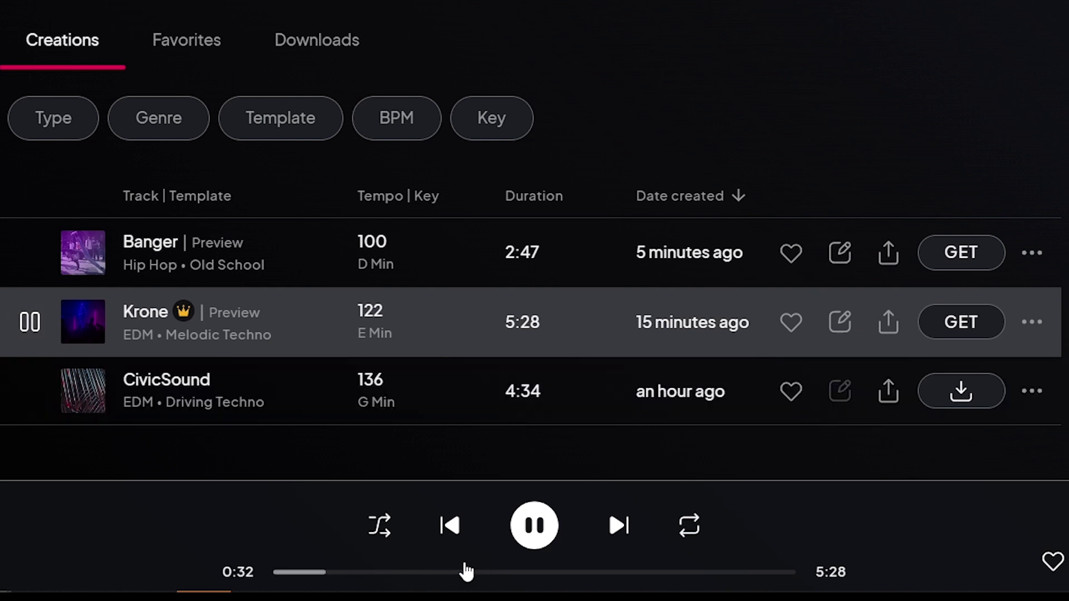
{"action": "left_click", "coordinate": [446, 573]}
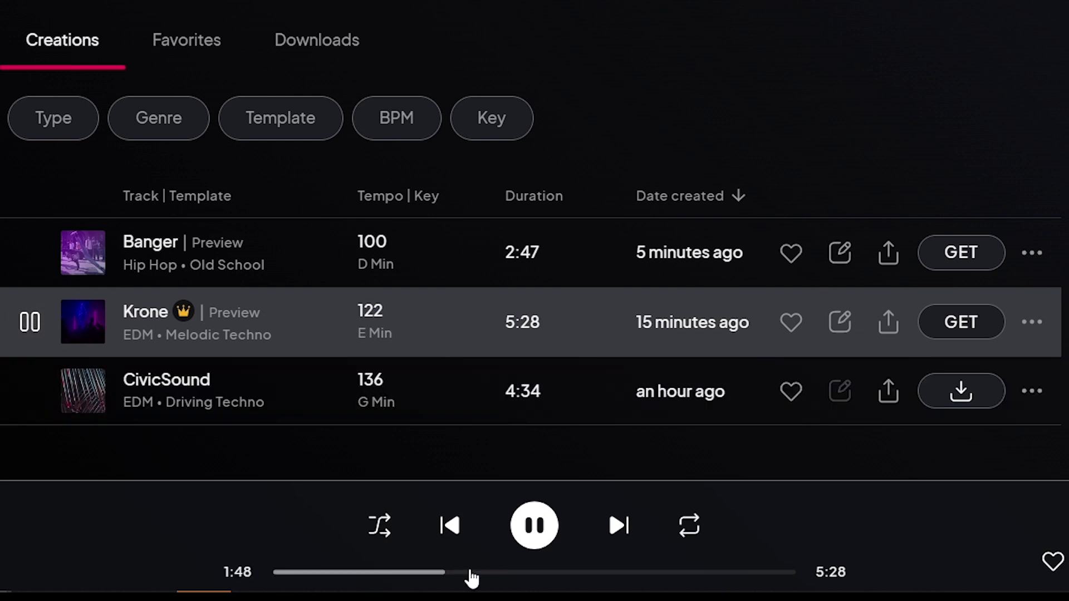
{"action": "left_click", "coordinate": [534, 533]}
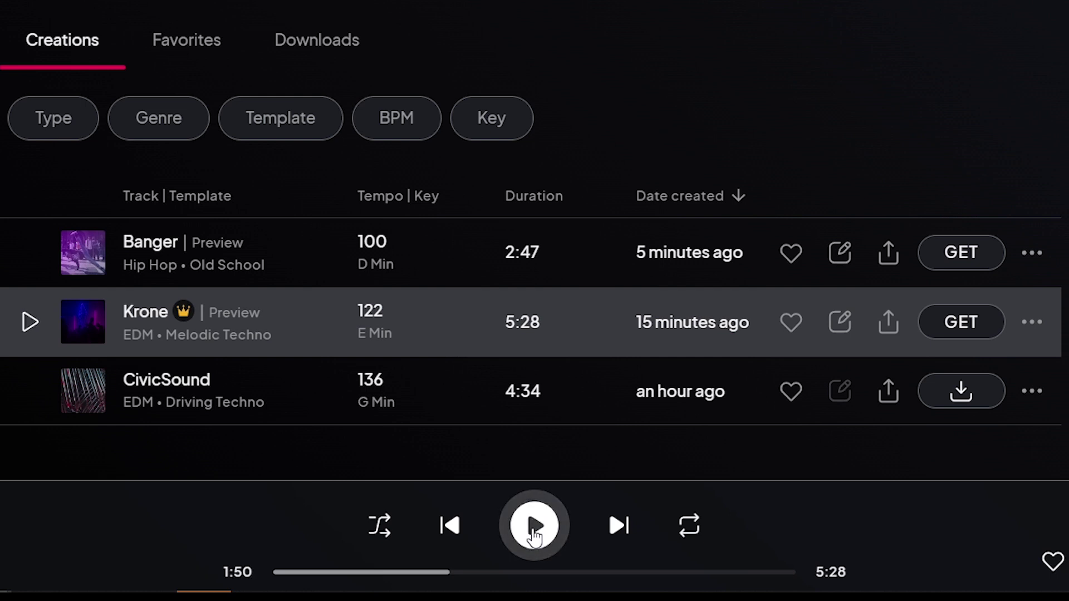
{"action": "left_click", "coordinate": [952, 320]}
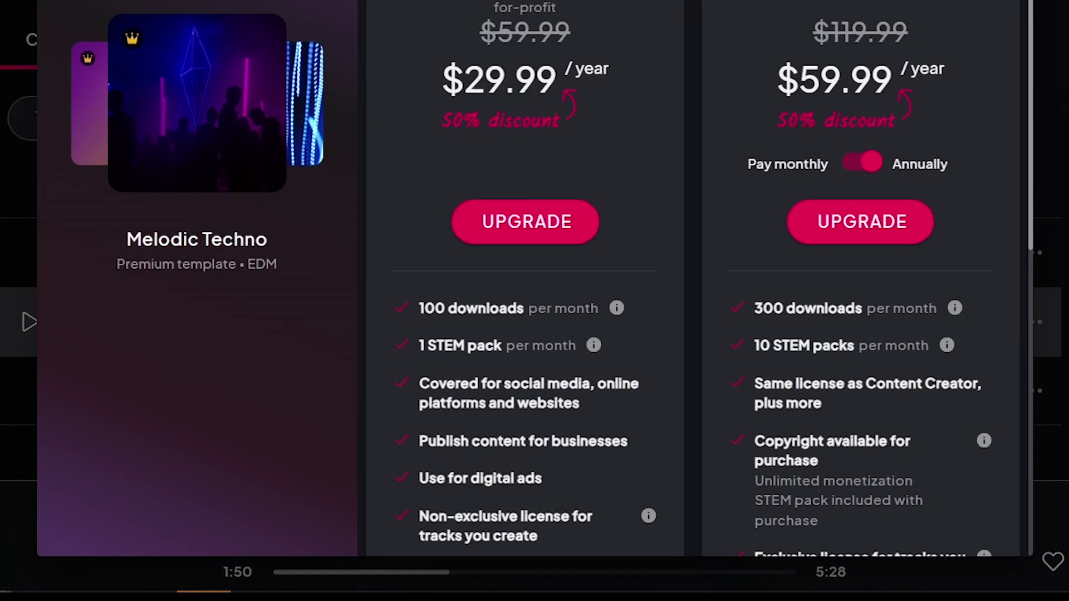
{"action": "key", "text": "Escape"}
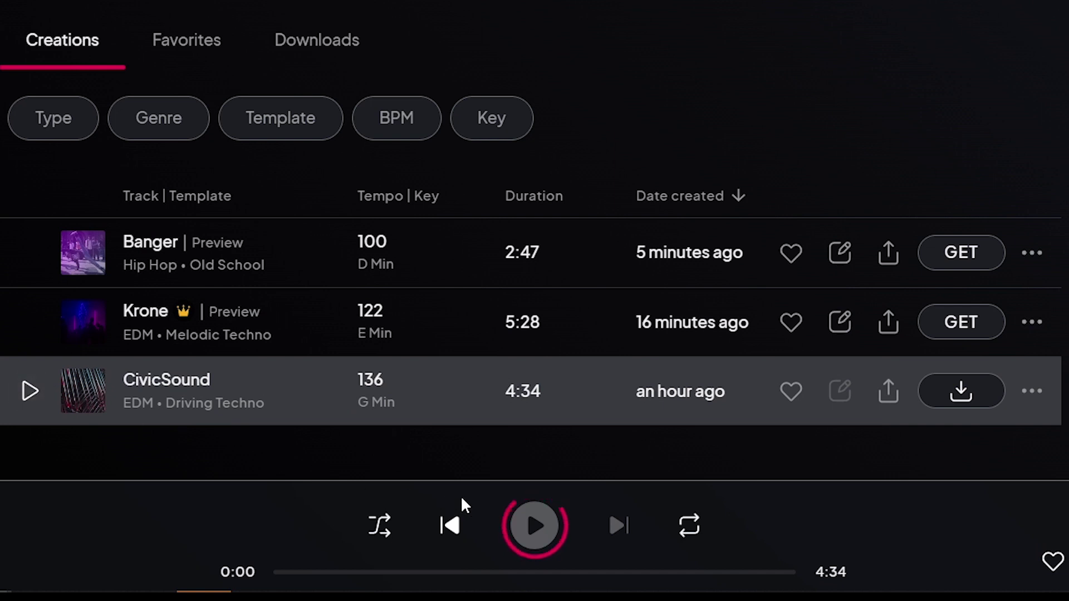
Step: Play a few seconds of the CivicSound track from about 0:59 and pause it
{"action": "left_click", "coordinate": [392, 572]}
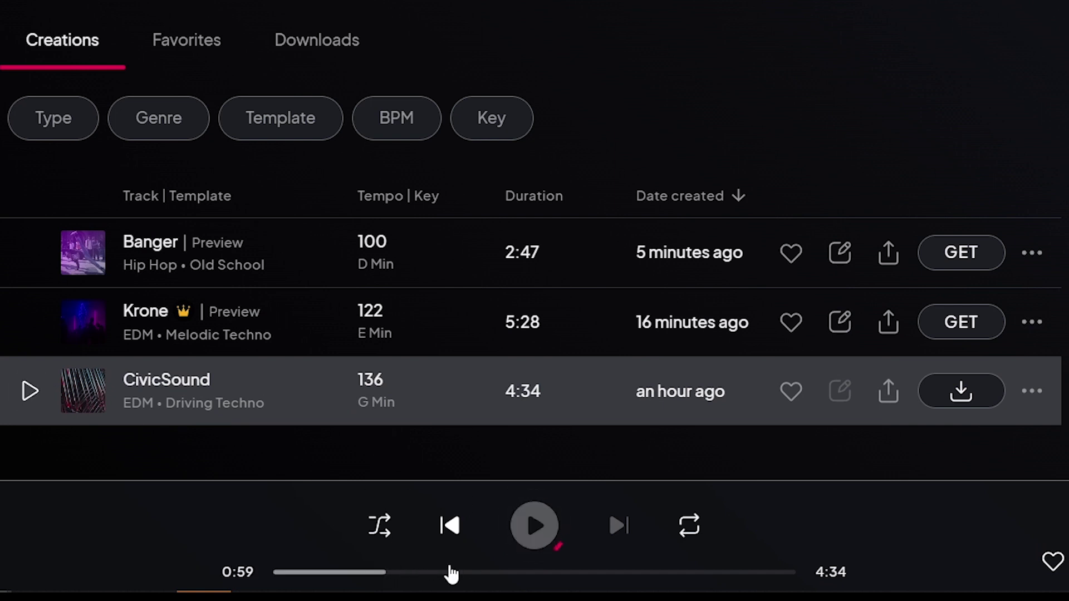
{"action": "left_click", "coordinate": [539, 539]}
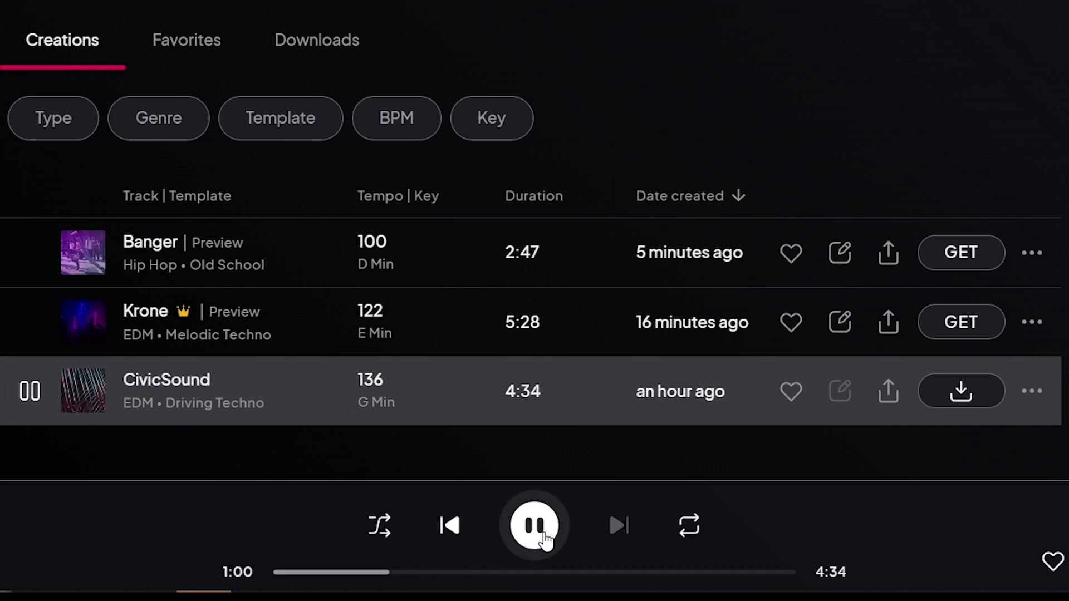
{"action": "left_click", "coordinate": [542, 532]}
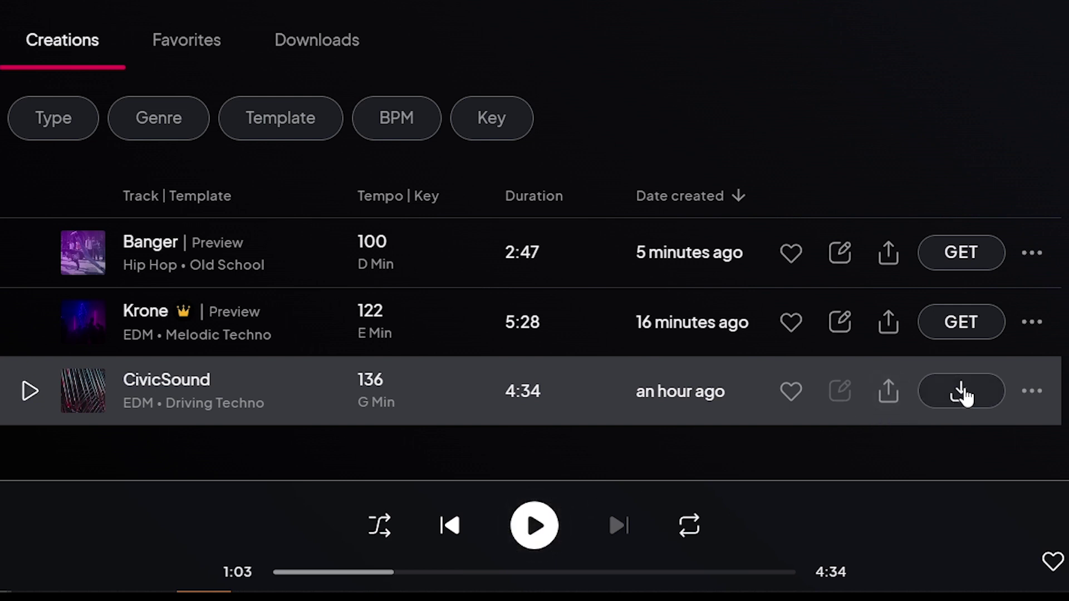
Step: Open the download options for the CivicSound track and select the .wav format
{"action": "left_click", "coordinate": [988, 394]}
{"action": "left_click_drag", "start_coordinate": [370, 22], "coordinate": [357, 22]}
{"action": "left_click", "coordinate": [332, 73]}
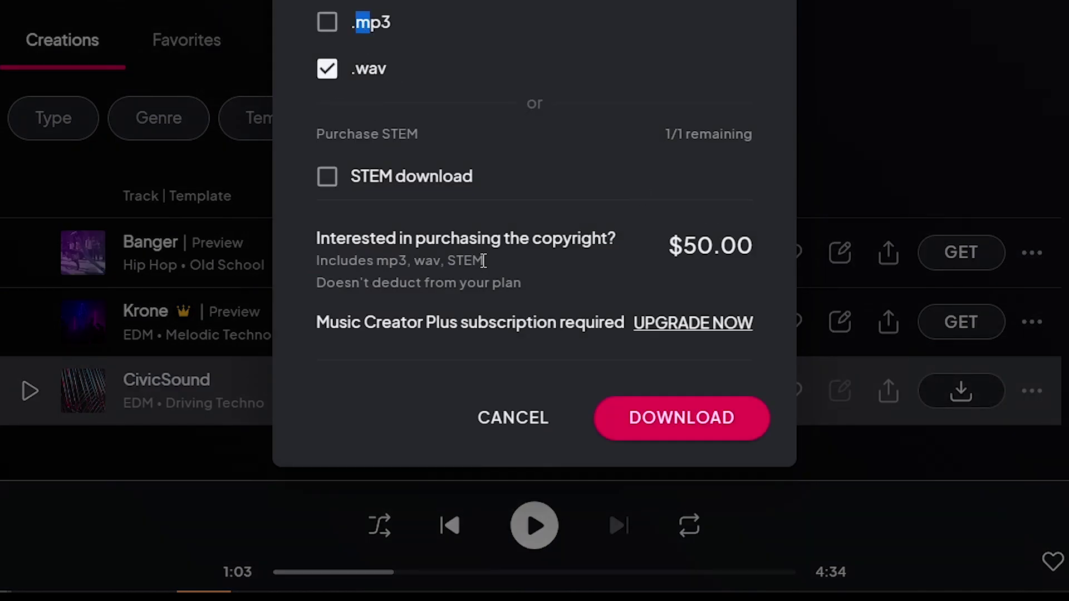